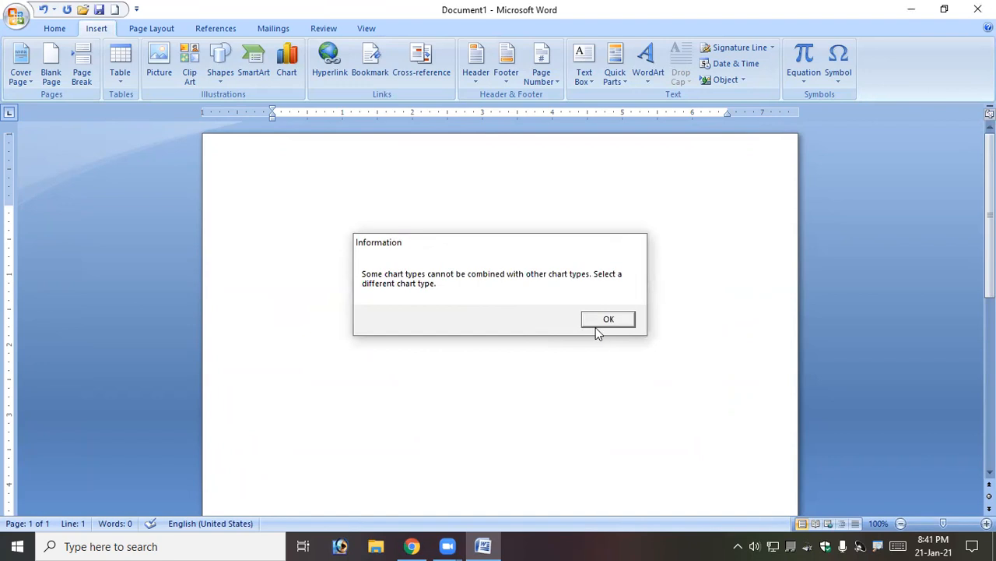
Step: Dismiss the chart messages and close the chart selection without inserting a chart
double_click(429, 235)
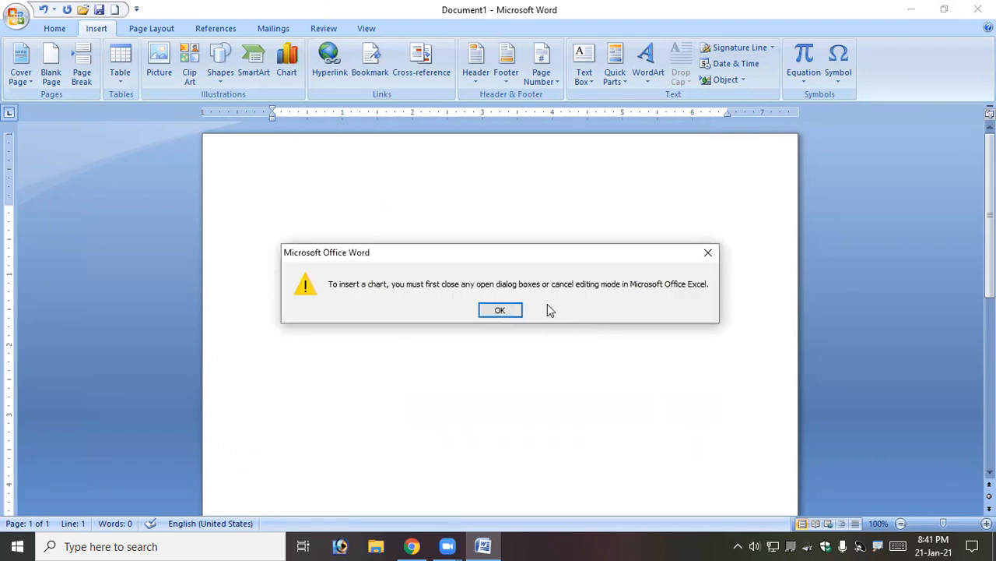
left_click(509, 318)
left_click(589, 317)
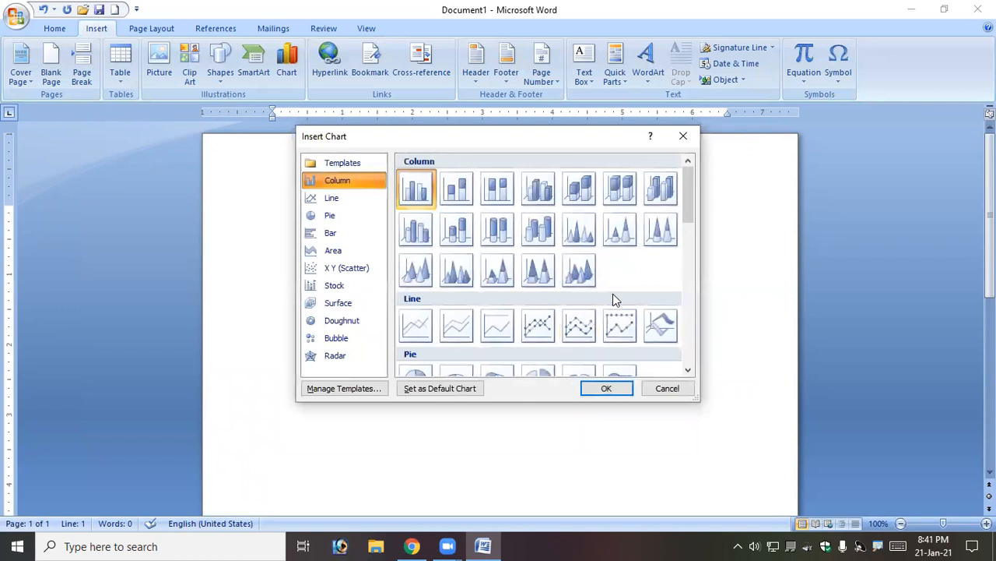
left_click(684, 137)
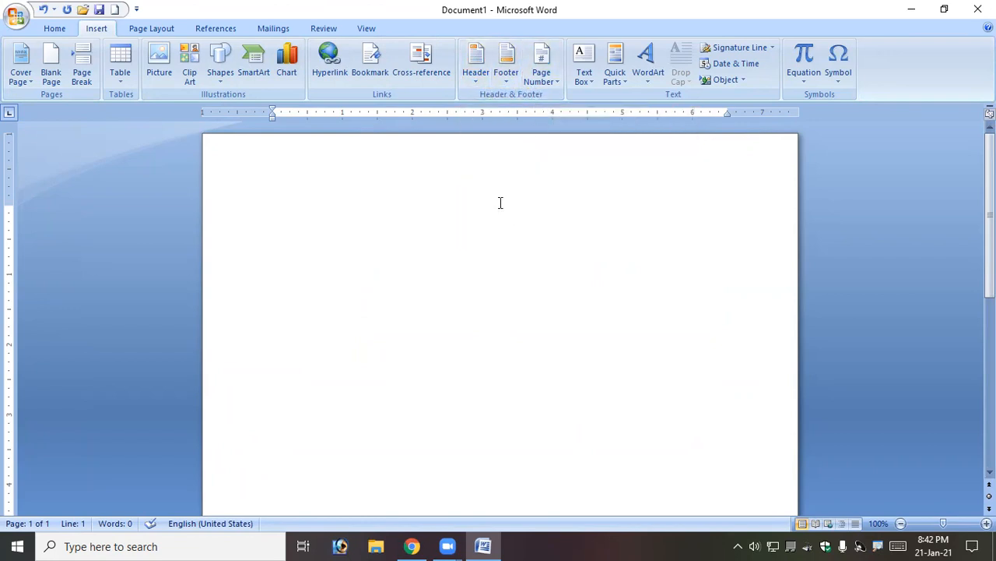
Step: Fill the blank document with sample text using the formula =rand(456)
type("=rand(")
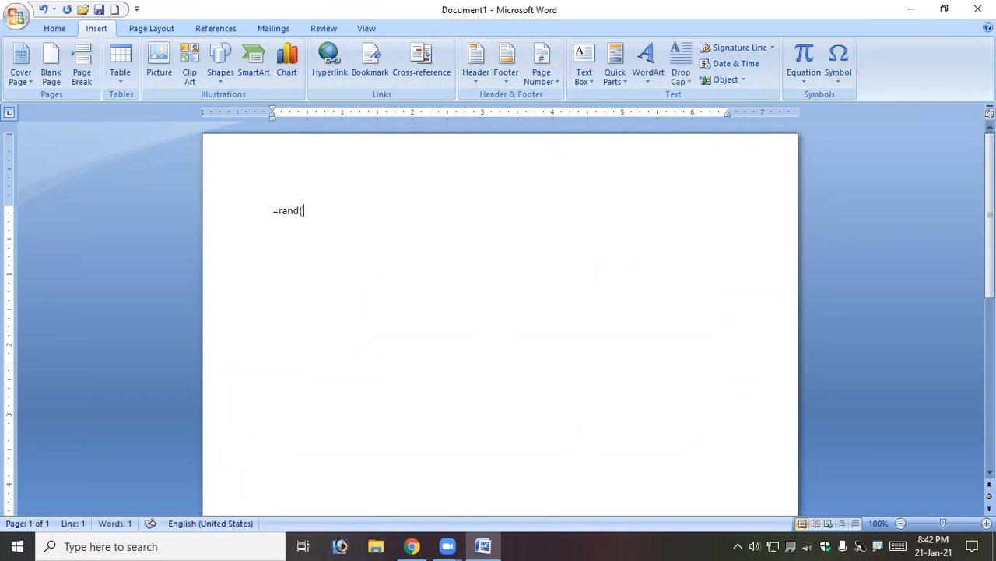
type("456)")
key("Return")
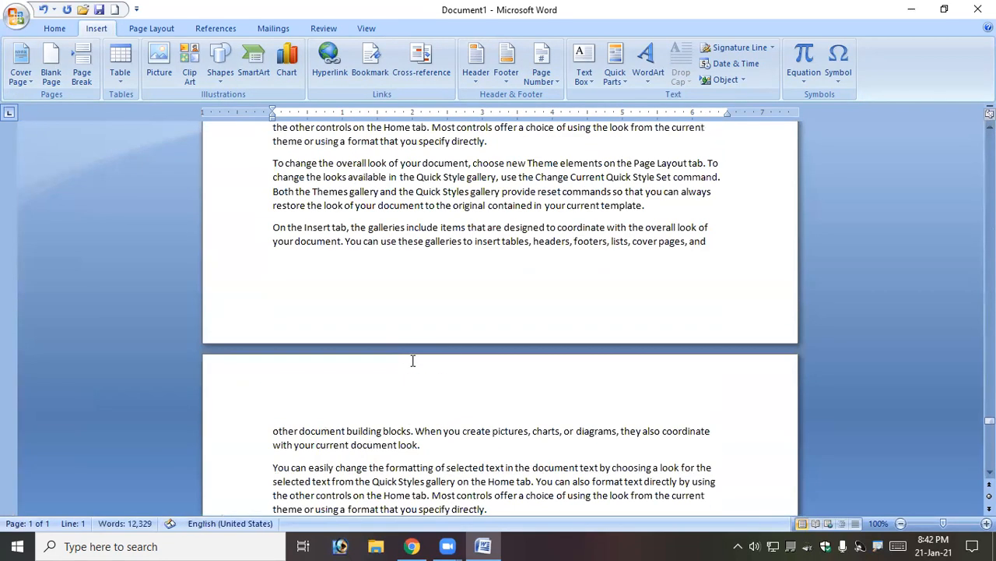
Step: Look through the first pages of the generated sample text and return to the document's beginning
left_click_drag(990, 409, 961, 104)
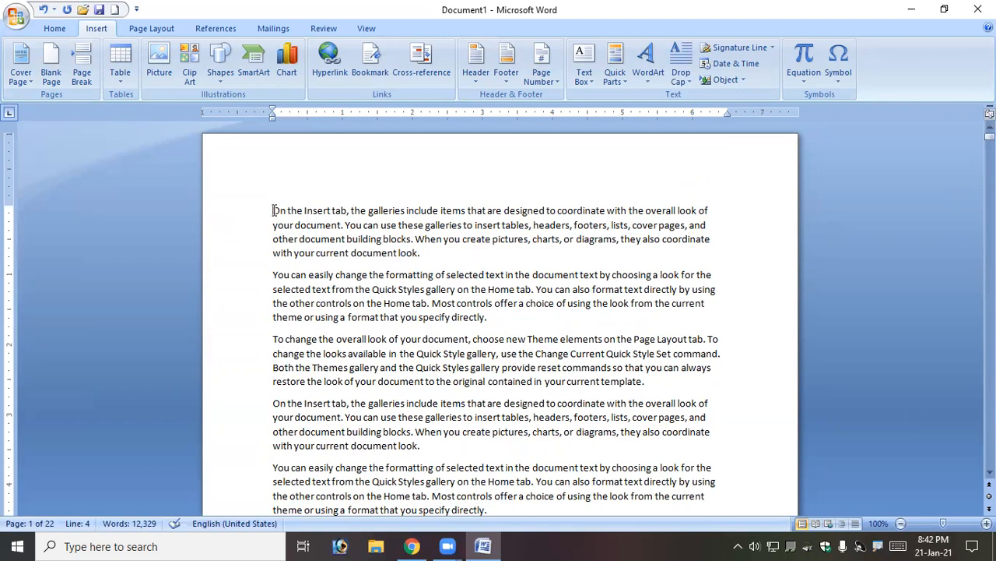
scroll(327, 327, "down", 10)
left_click(313, 333)
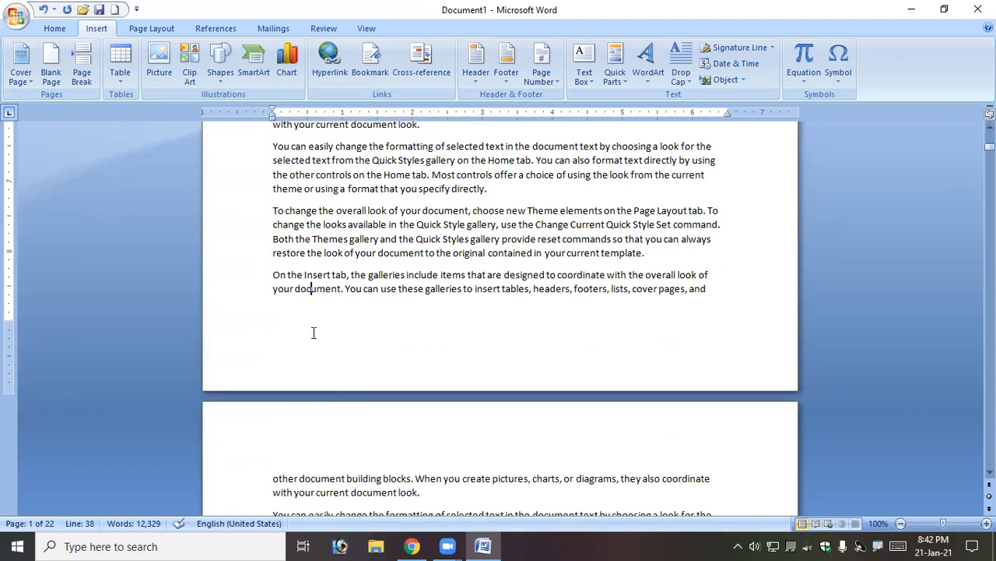
scroll(314, 333, "down", 20)
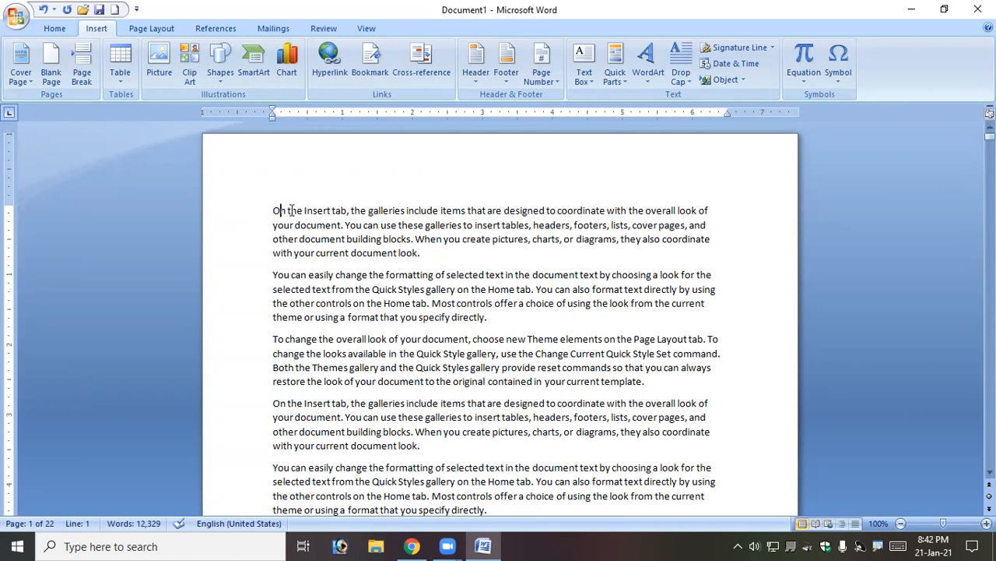
scroll(319, 312, "down", 9)
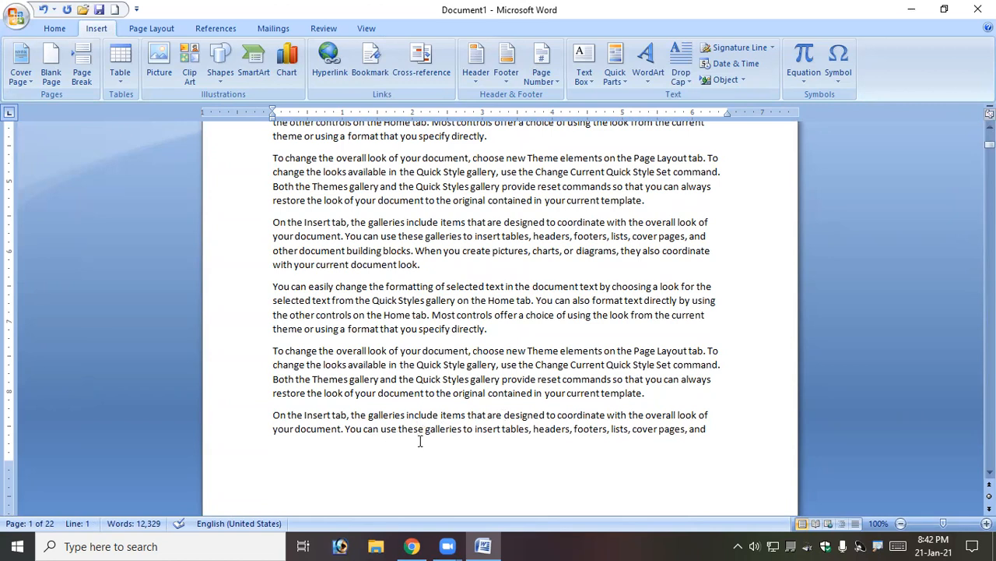
scroll(408, 421, "up", 4)
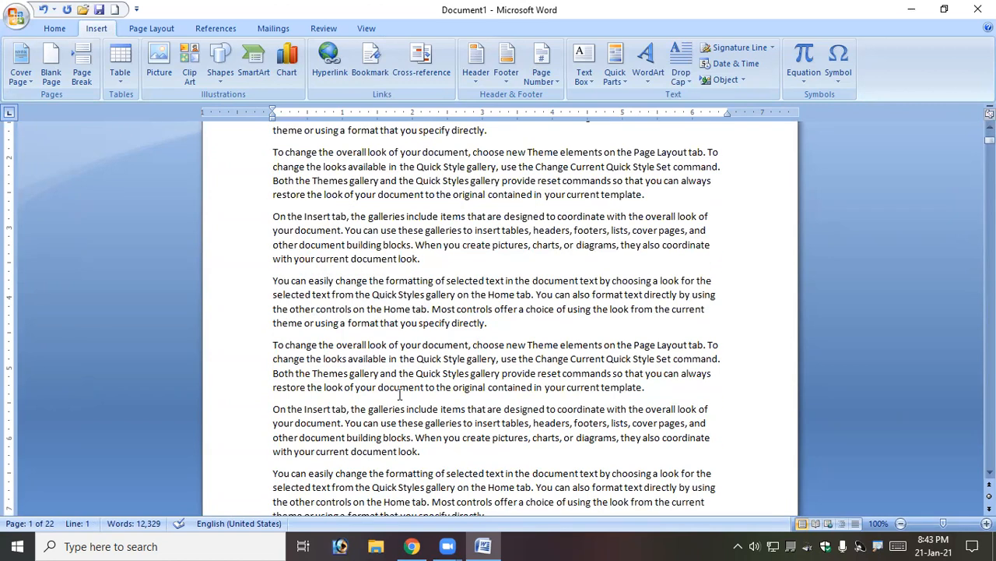
scroll(400, 394, "up", 5)
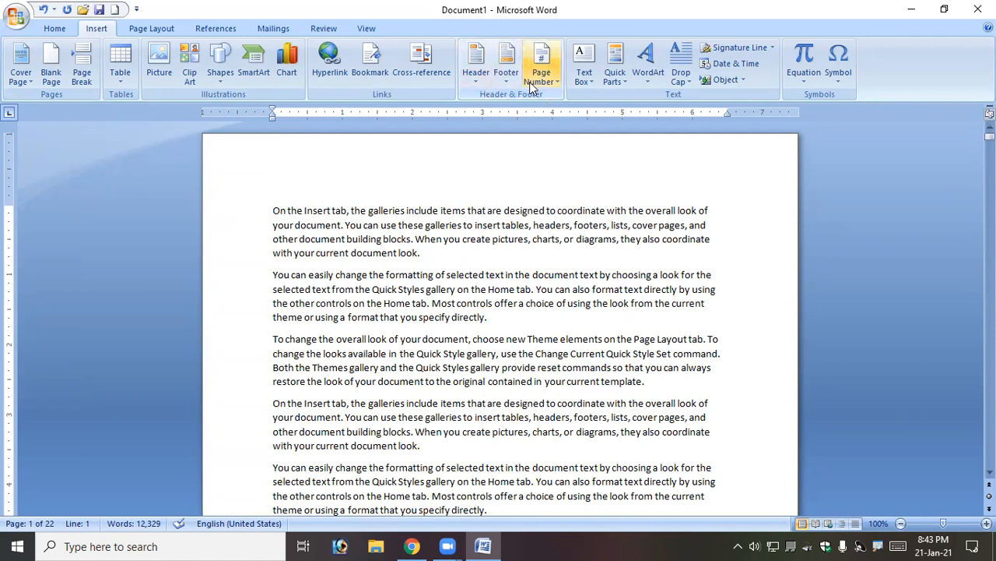
Step: Browse the built-in header designs and insert the Blank header
left_click(475, 84)
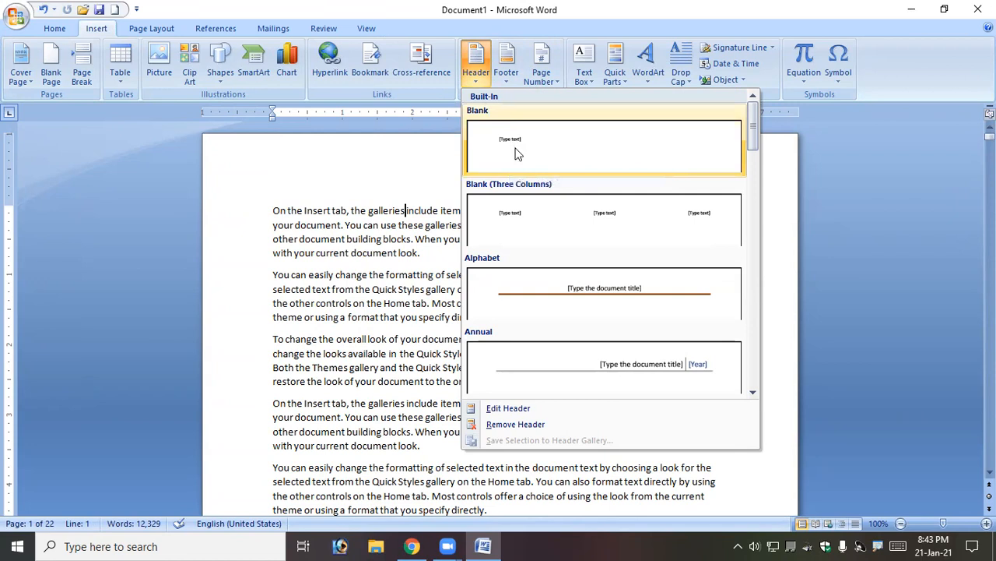
scroll(543, 247, "down", 3)
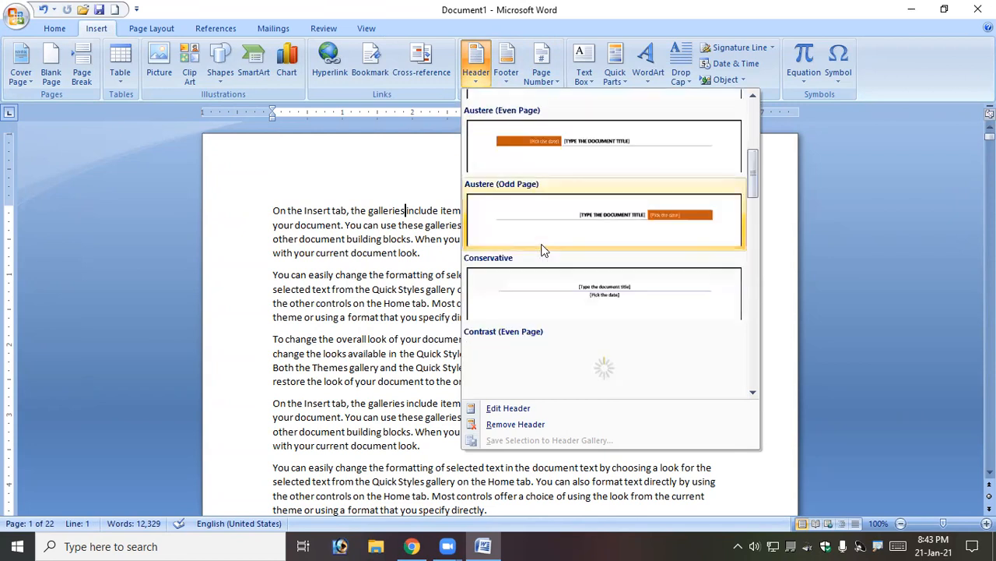
scroll(549, 229, "down", 5)
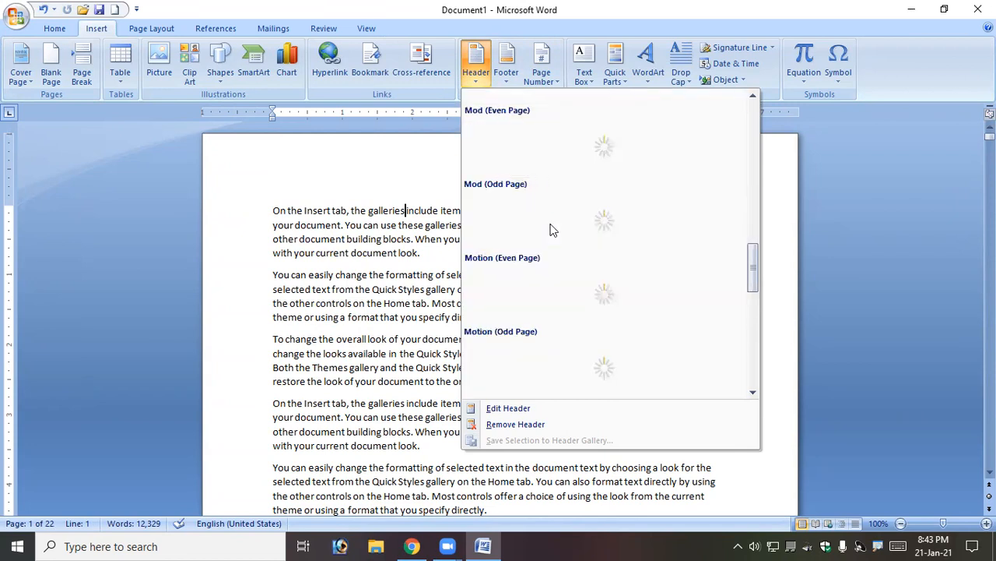
scroll(572, 267, "down", 8)
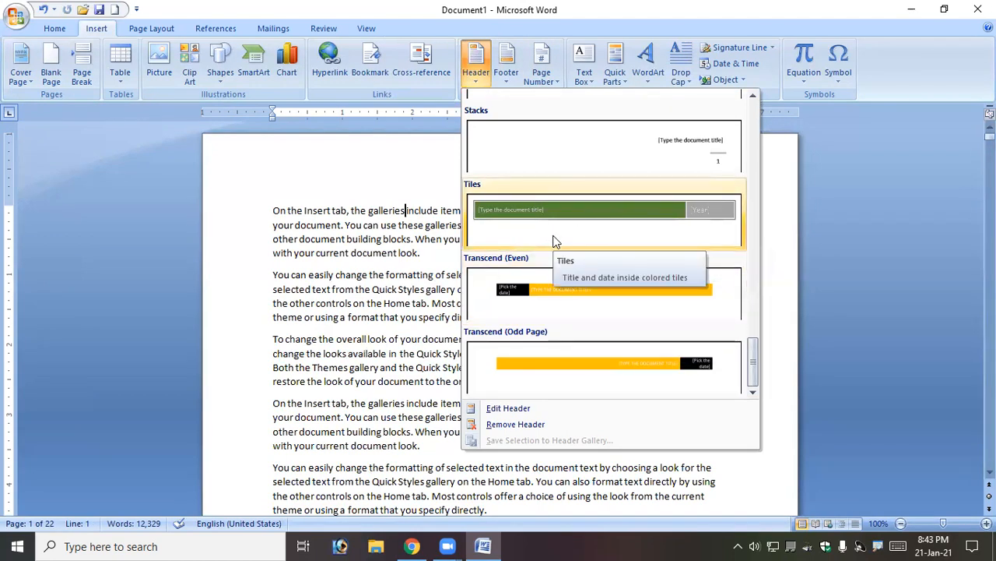
scroll(555, 241, "up", 15)
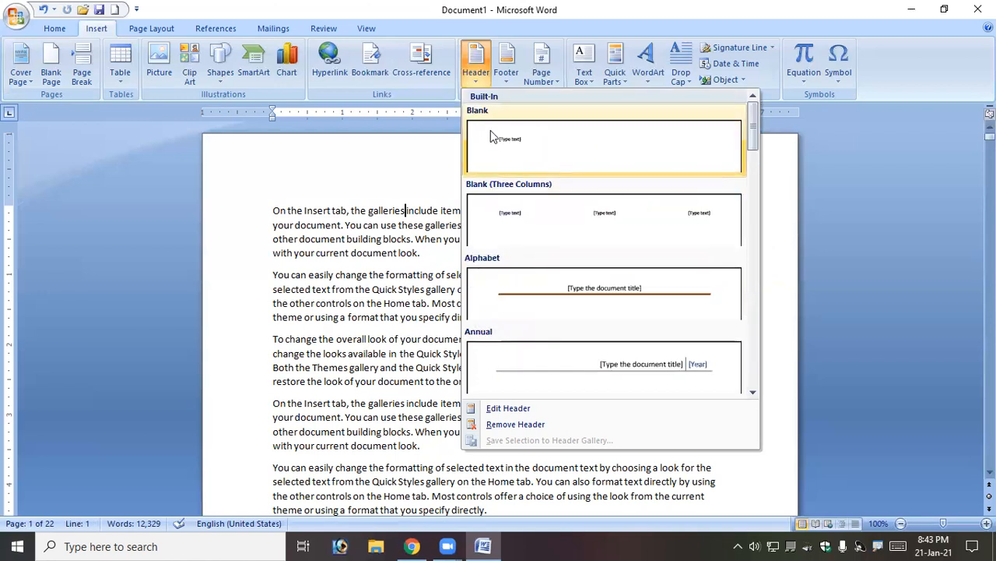
scroll(550, 255, "down", 10)
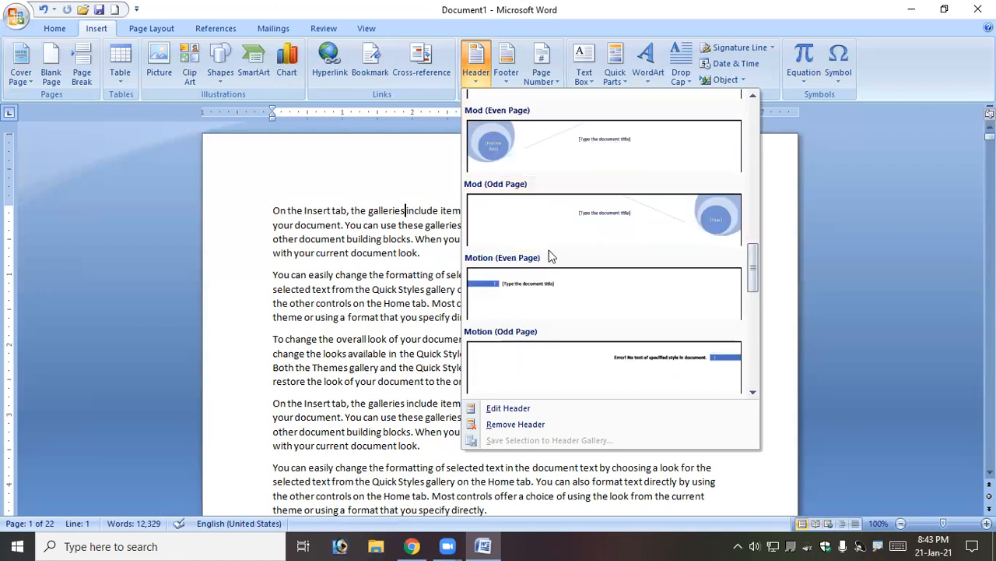
scroll(547, 249, "up", 10)
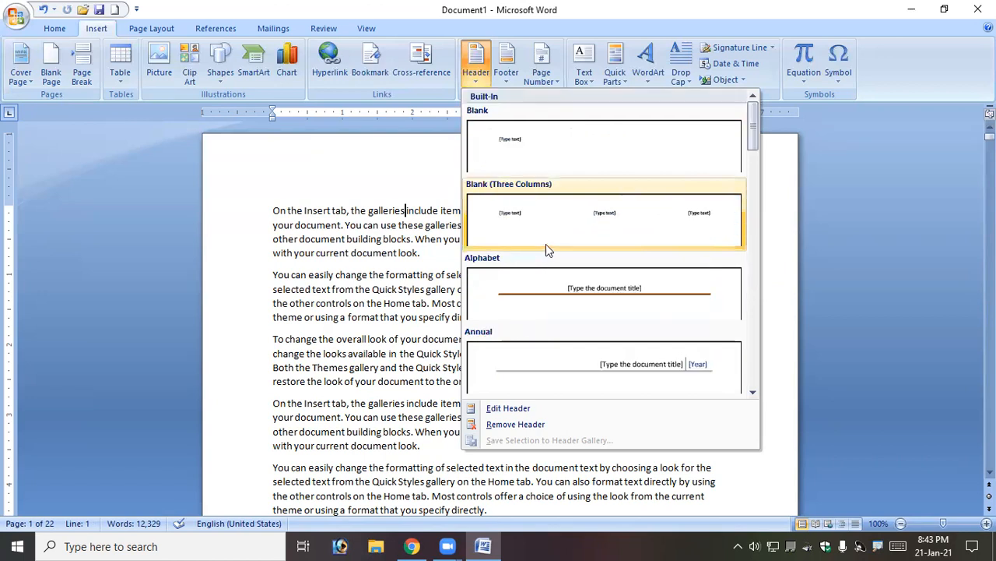
left_click(517, 148)
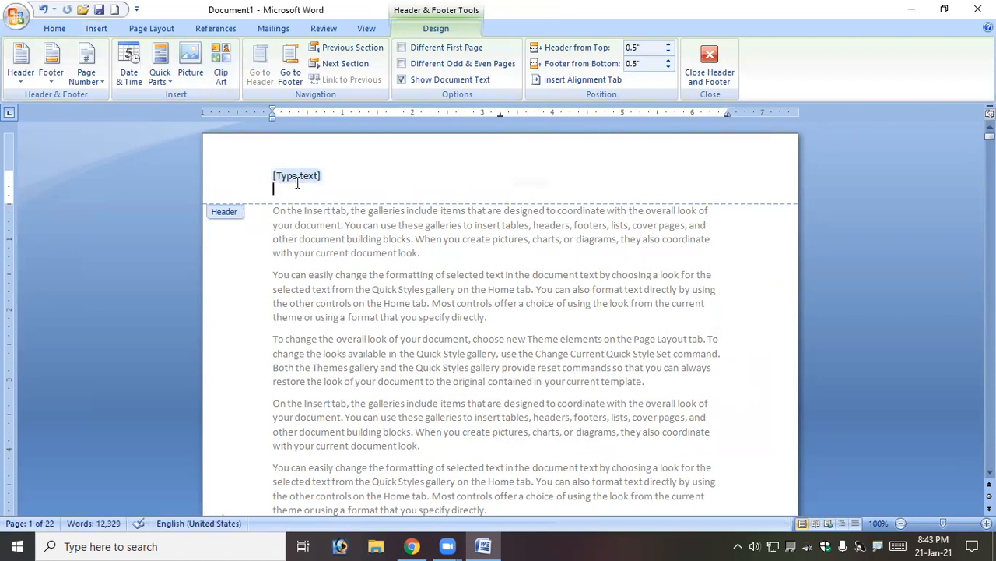
Step: Replace the header placeholder with "Telugu Tech Zone By" followed by the author's first name
key("Delete")
type("Tel")
type("guu")
key("BackSpace")
key("BackSpace")
key("BackSpace")
type("ugu Tech Zone By Anji")
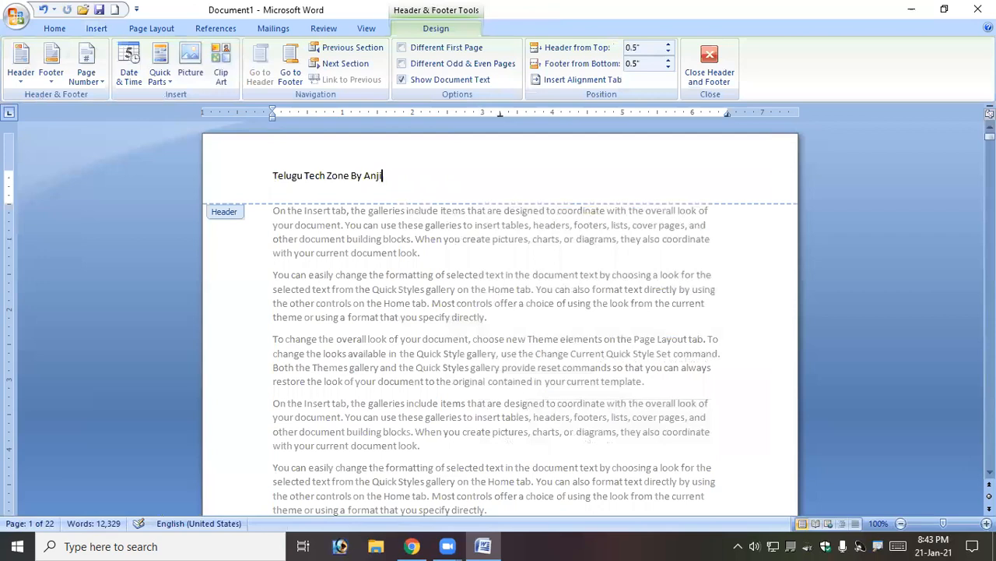
Step: Format the header title with font size 20, centre alignment and the standard red colour
left_click_drag(387, 175, 271, 175)
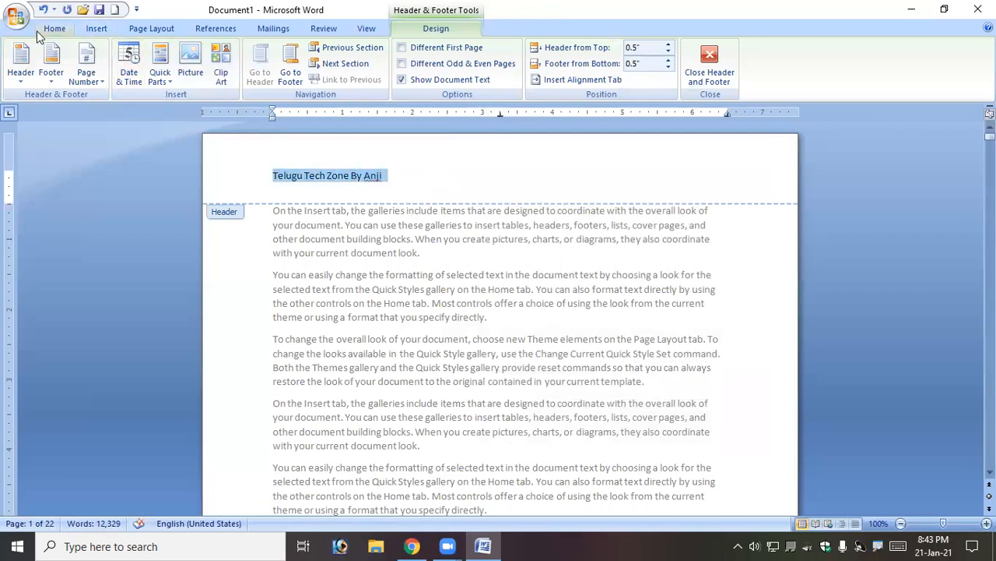
left_click(52, 28)
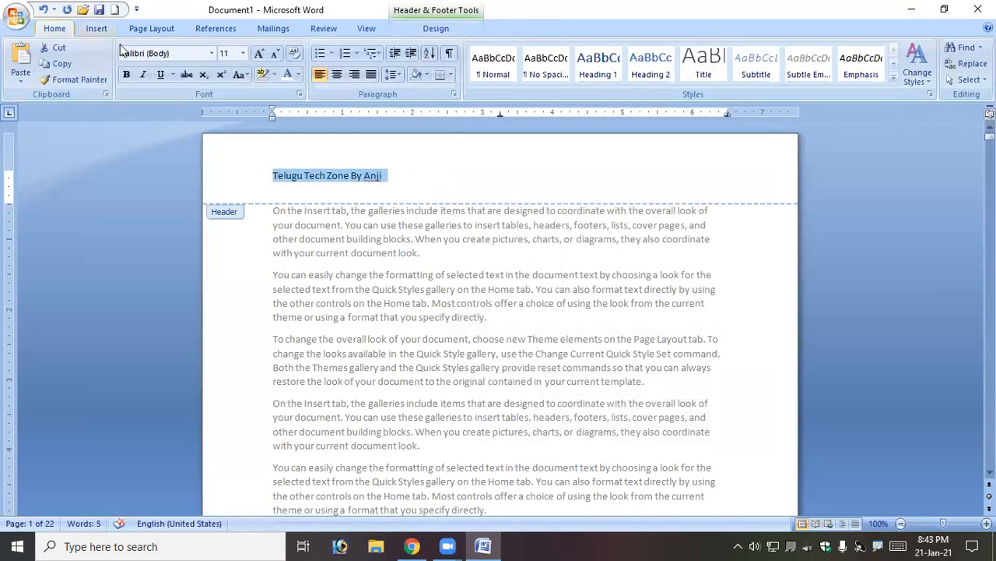
left_click(242, 53)
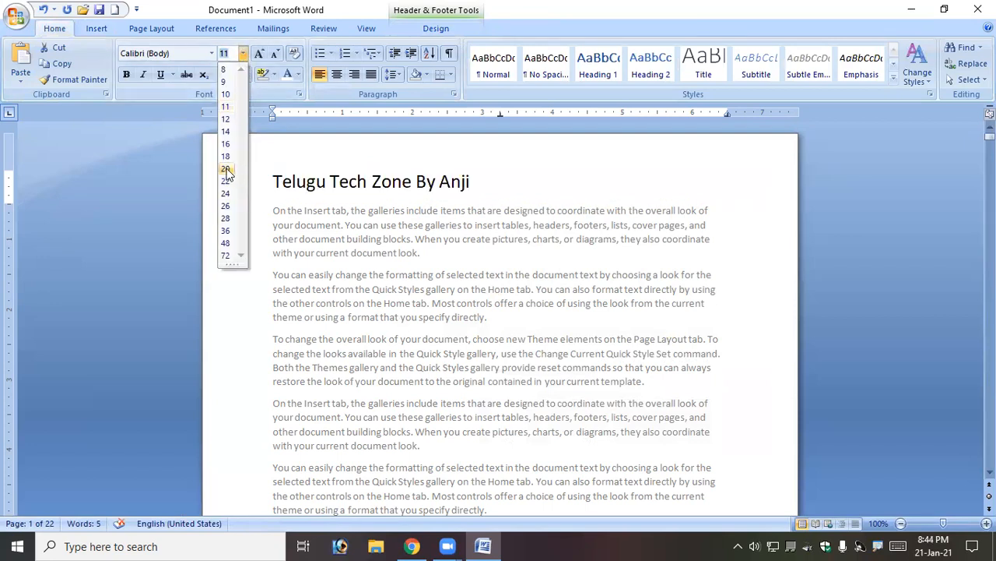
left_click(226, 170)
left_click(336, 75)
left_click(298, 75)
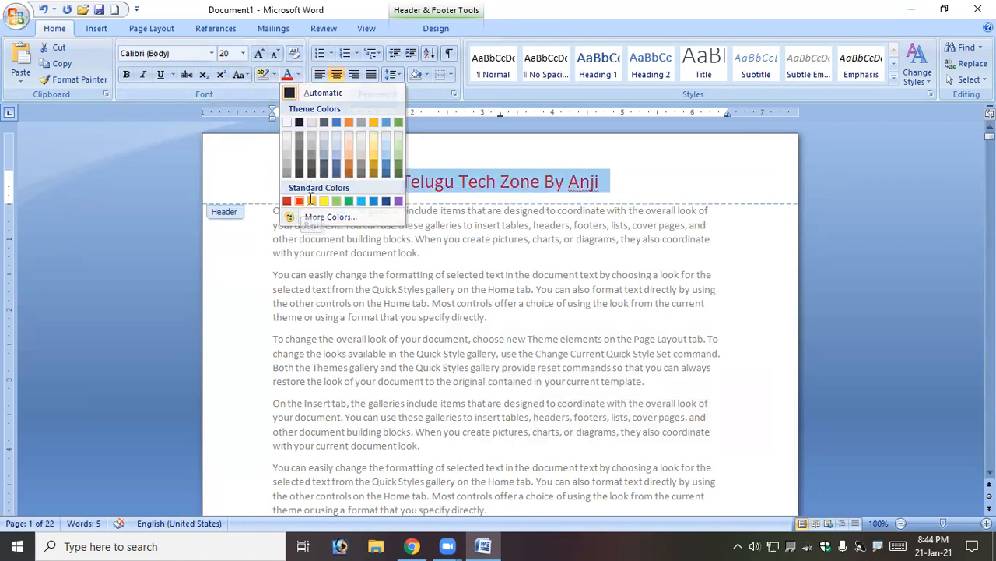
left_click(300, 201)
left_click(378, 183)
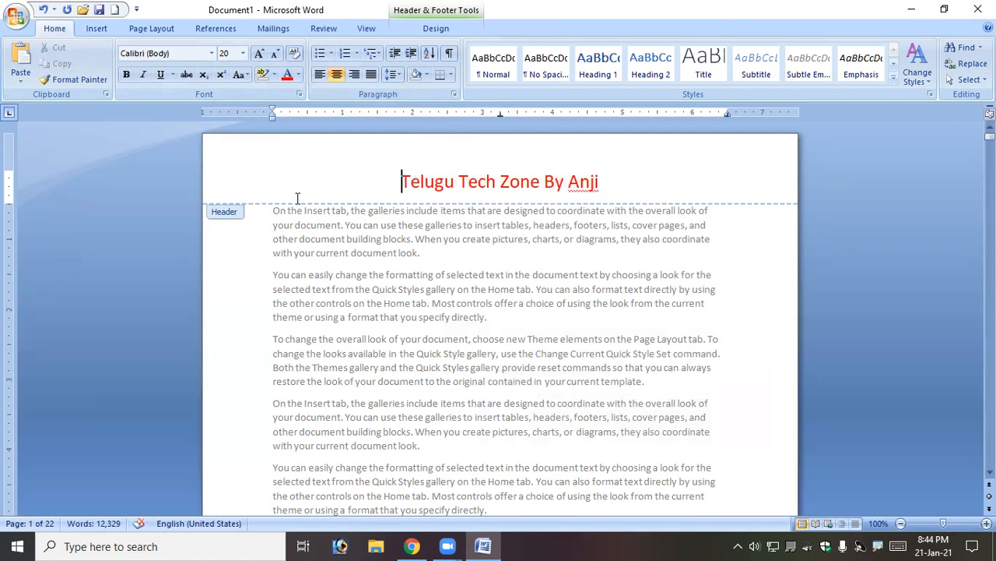
Step: Insert the picture named green from the Pictures folder into the header before the title
left_click(95, 29)
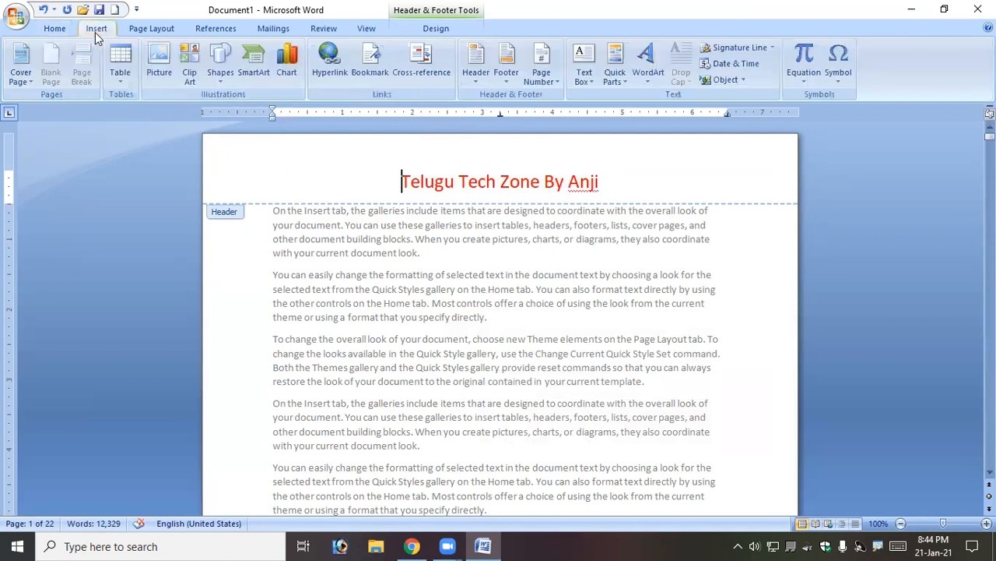
left_click(159, 62)
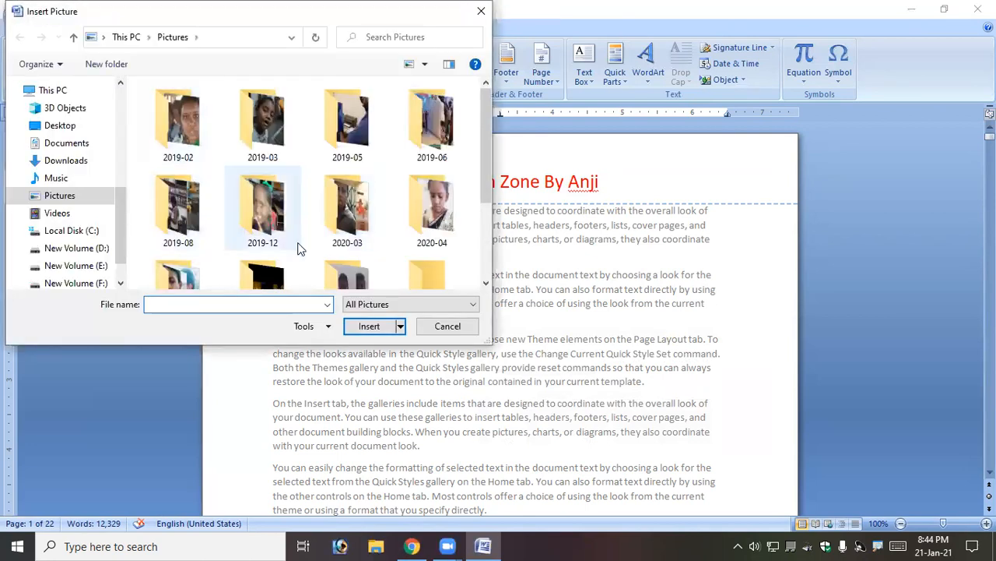
scroll(419, 247, "down", 3)
left_click(420, 251)
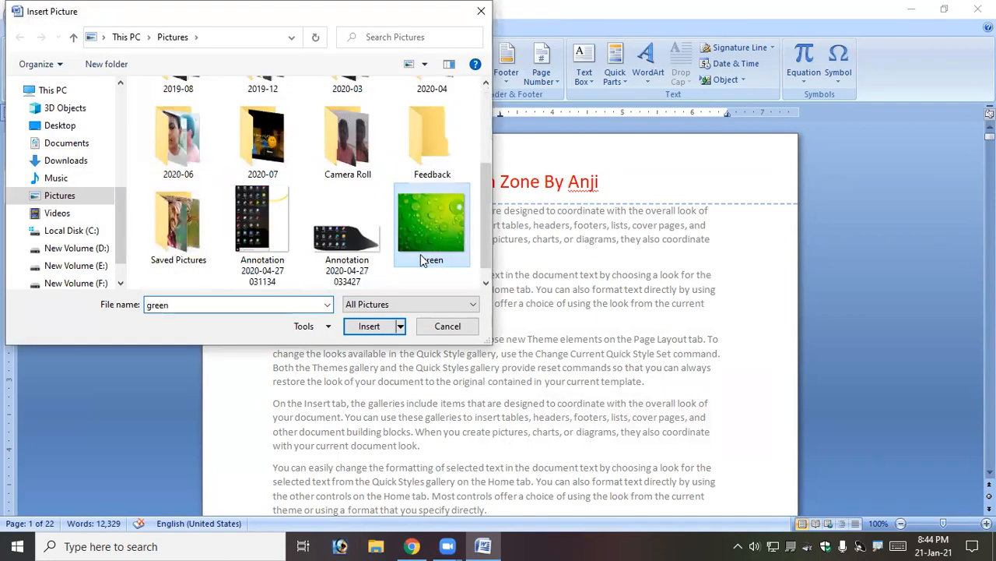
left_click(378, 326)
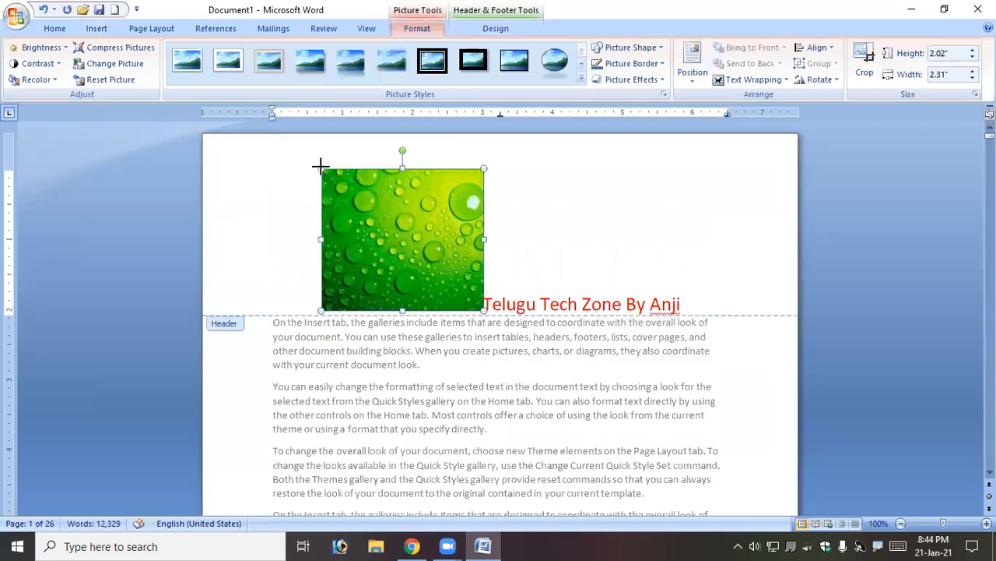
Step: Shrink the header picture to about 0.59" high by 0.69" wide and place it before the title with text wrapping around it
left_click_drag(408, 264, 422, 279)
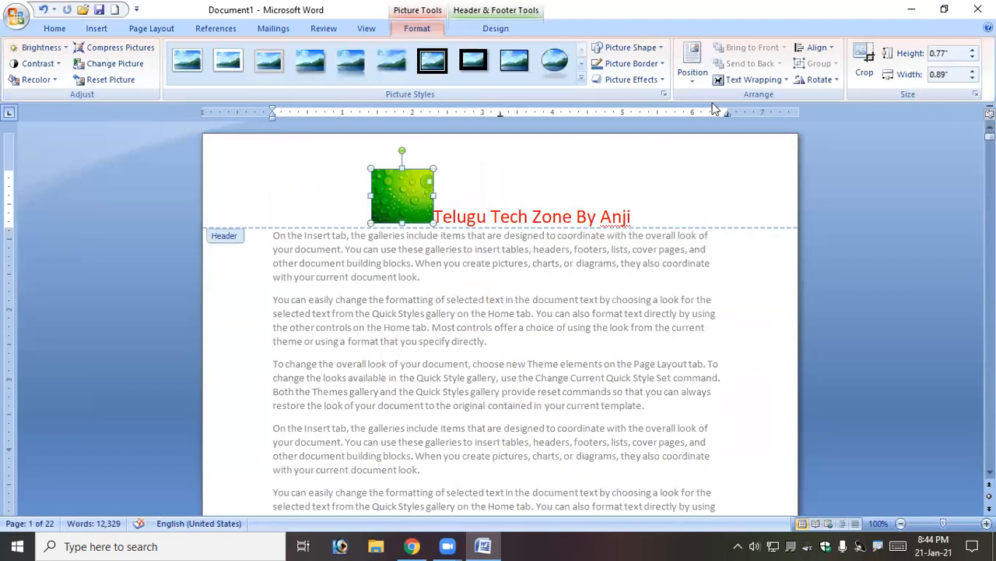
left_click(752, 80)
left_click(788, 112)
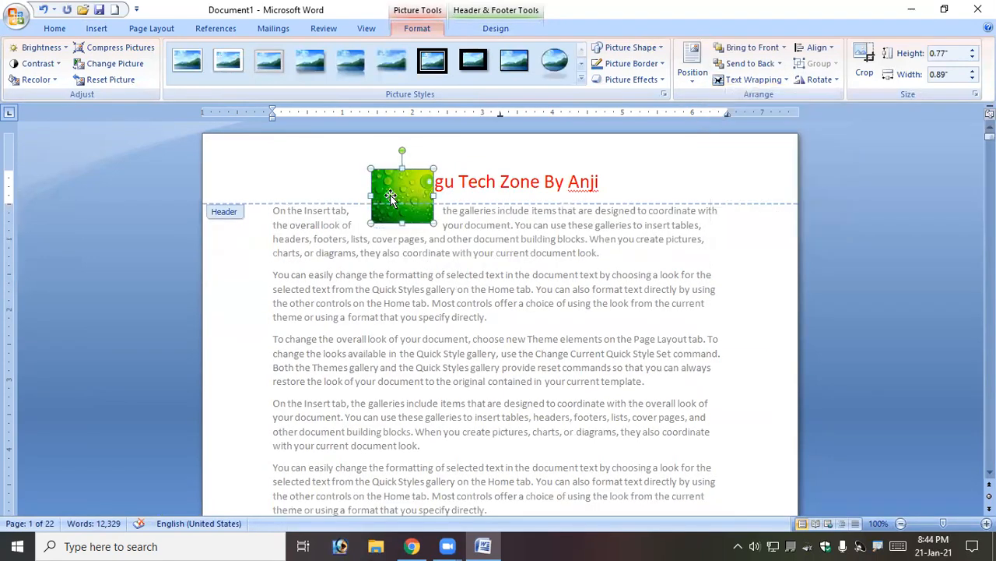
mouse_move(392, 184)
left_mouse_down()
mouse_move(347, 163)
mouse_move(384, 149)
mouse_move(377, 179)
left_mouse_up()
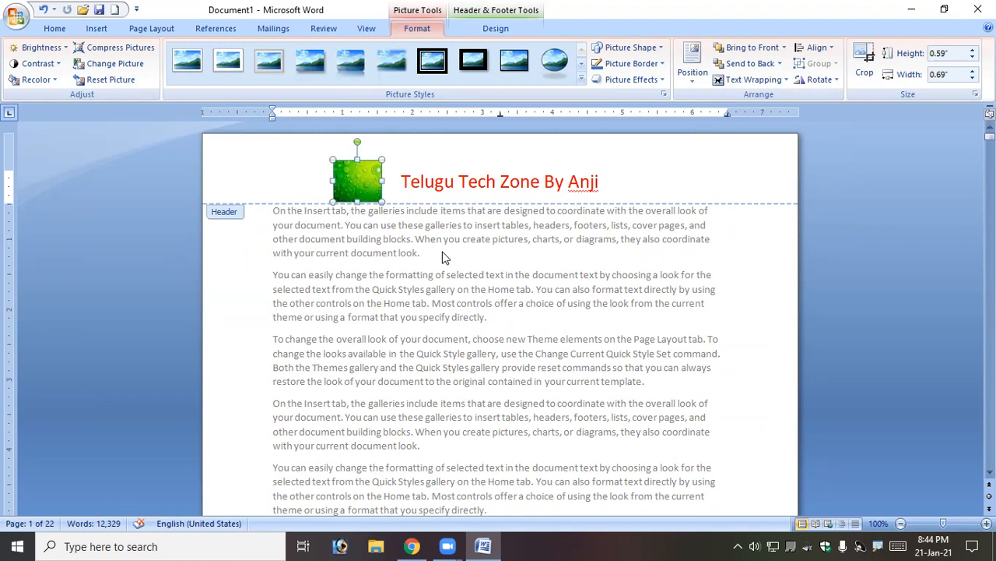
left_click(438, 200)
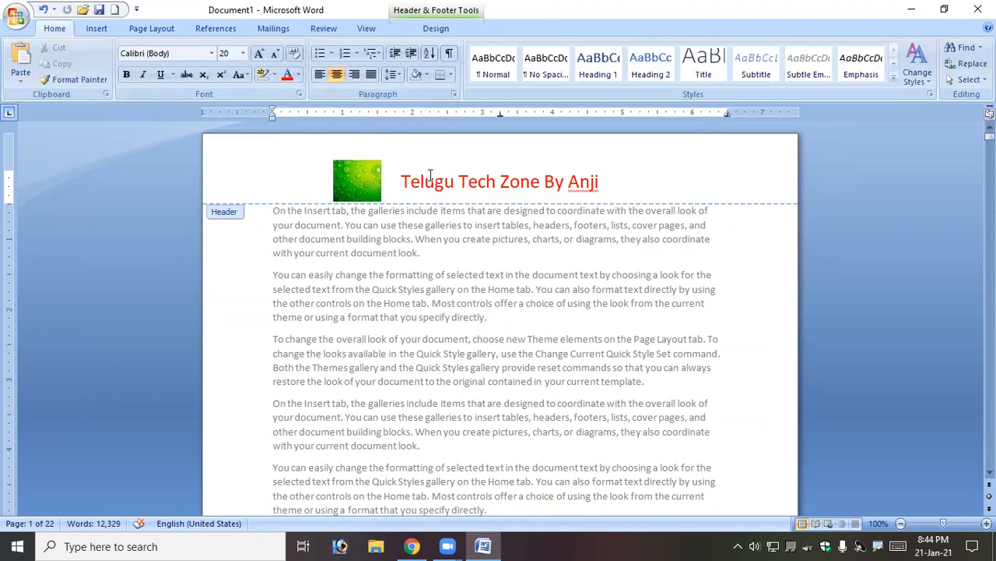
left_click(437, 30)
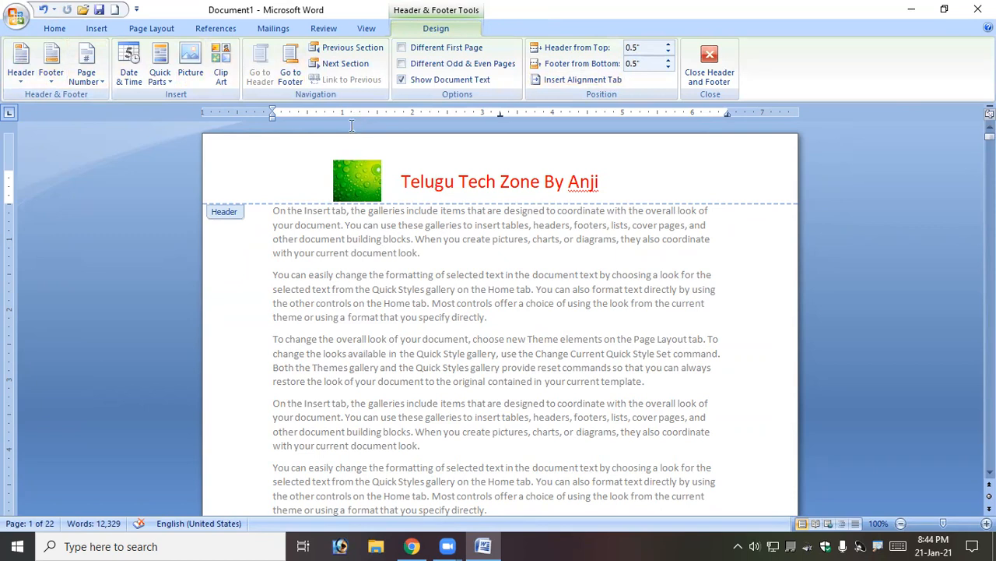
left_click(93, 29)
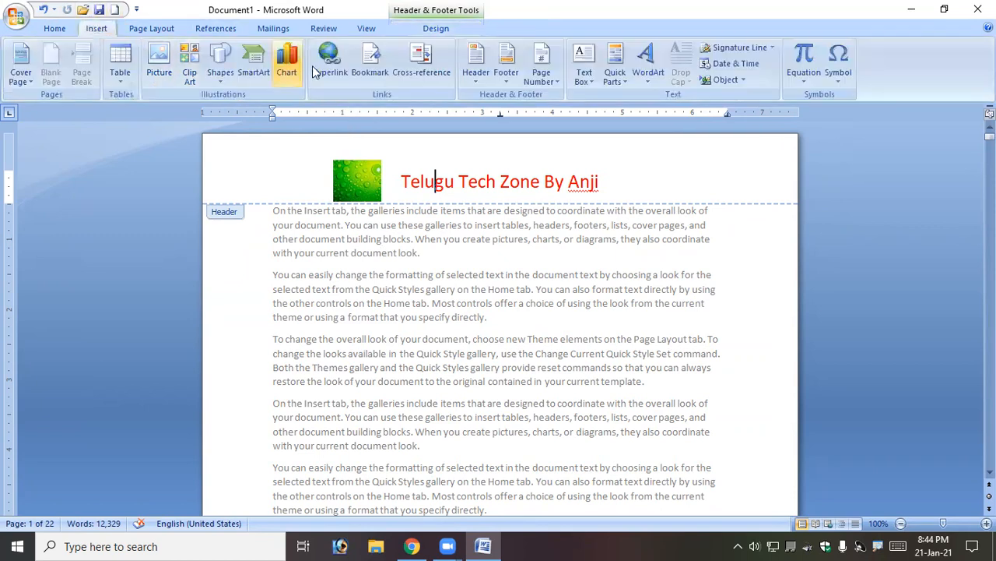
left_click(476, 78)
left_click(476, 78)
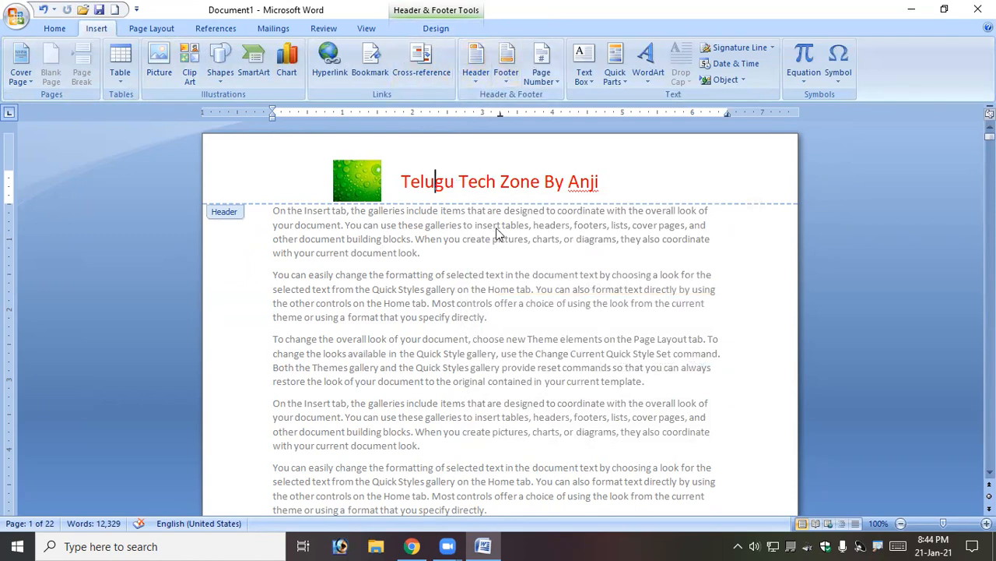
scroll(510, 255, "down", 3)
scroll(510, 256, "down", 5)
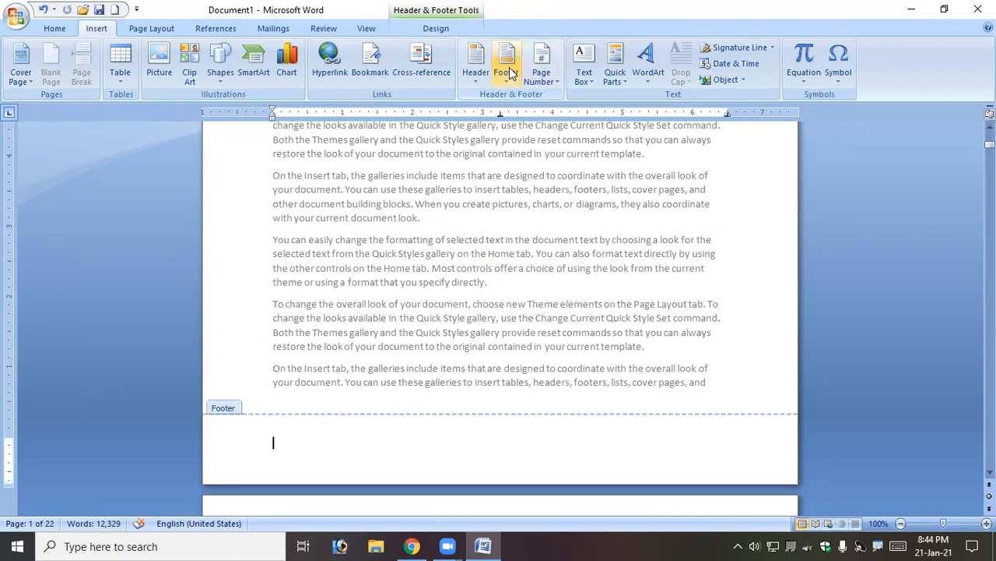
scroll(393, 281, "down", 5)
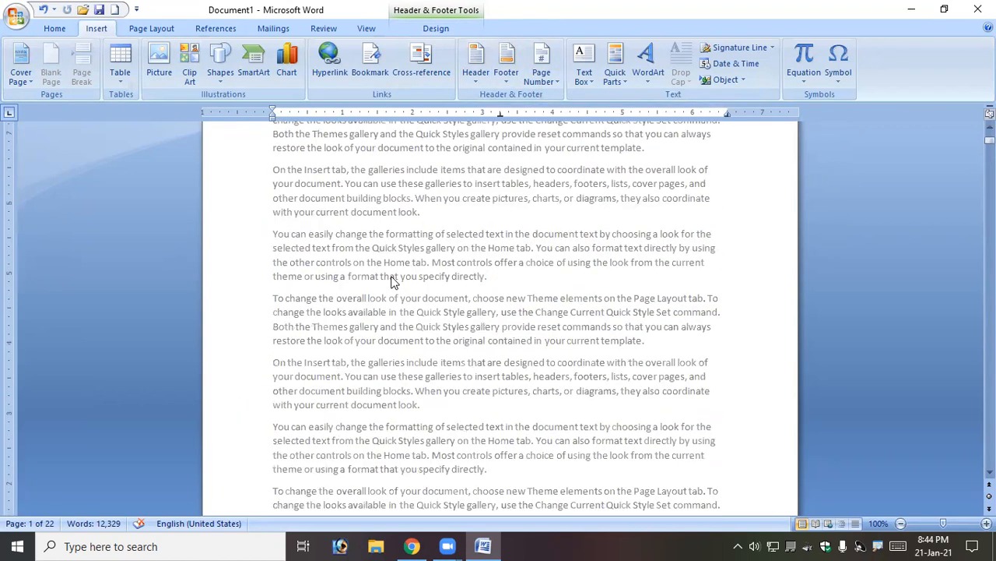
scroll(394, 281, "down", 5)
left_click(633, 195)
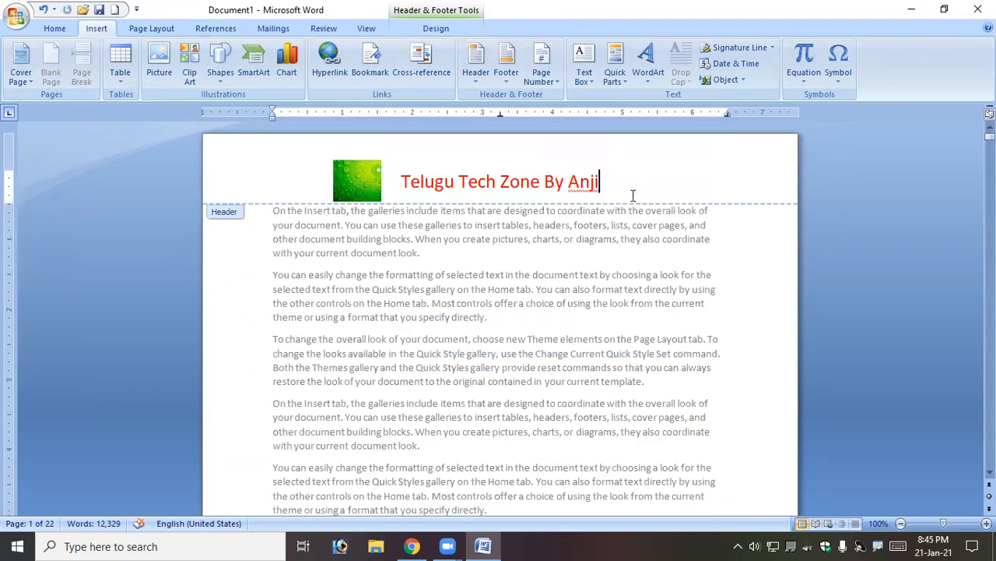
Step: Switch from the first page's header to its footer and return to the header
left_click(451, 32)
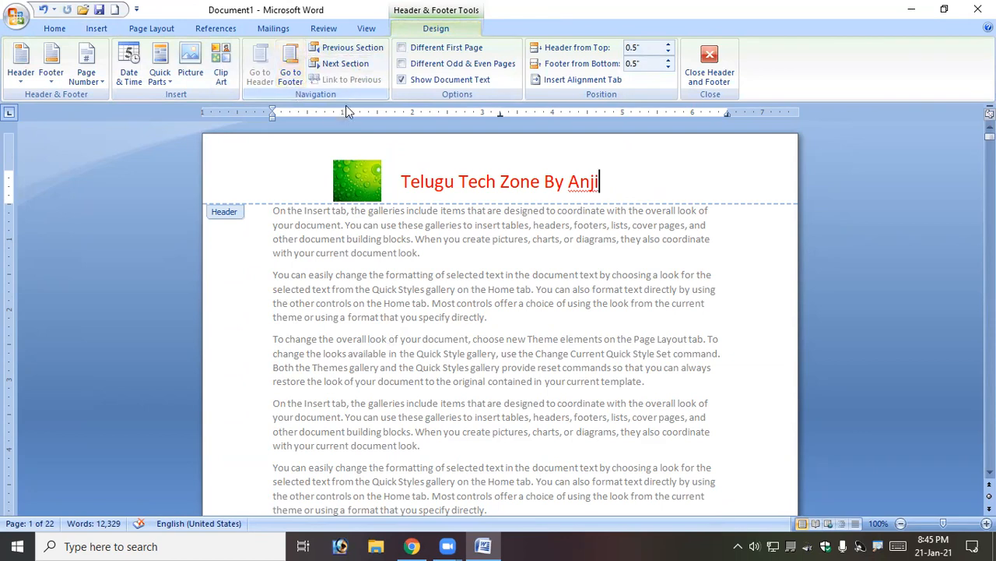
left_click(290, 81)
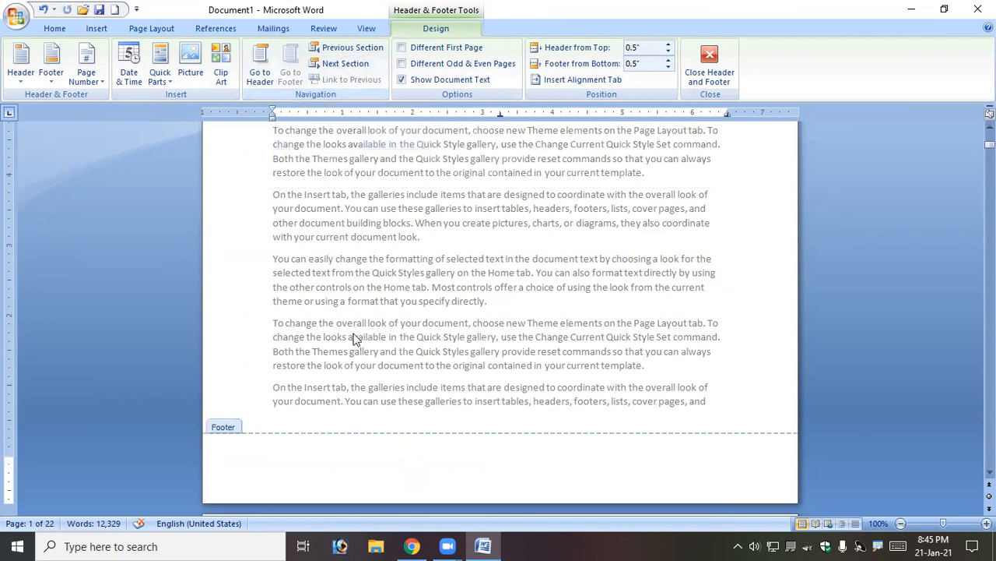
left_click(260, 77)
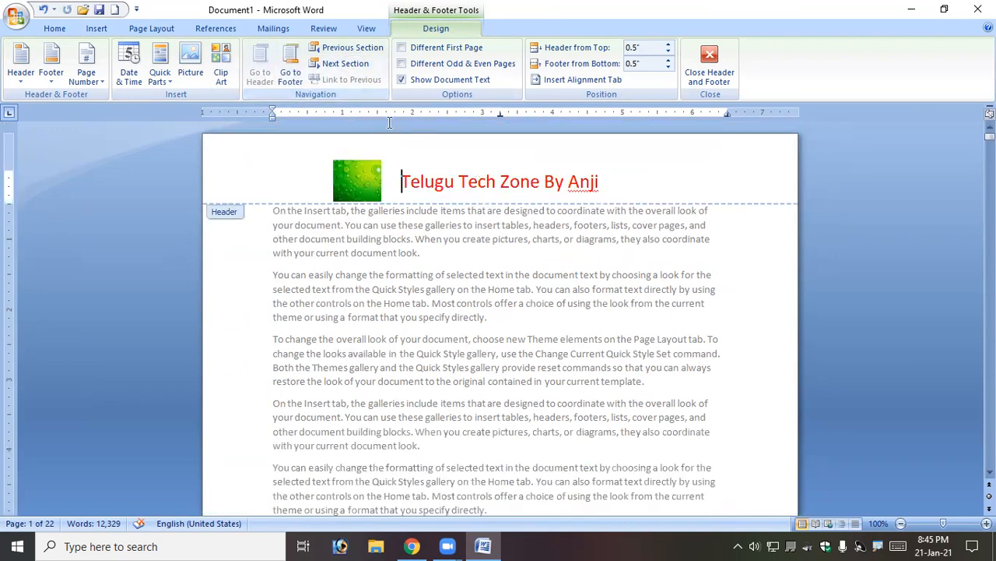
key("Down")
key("Up")
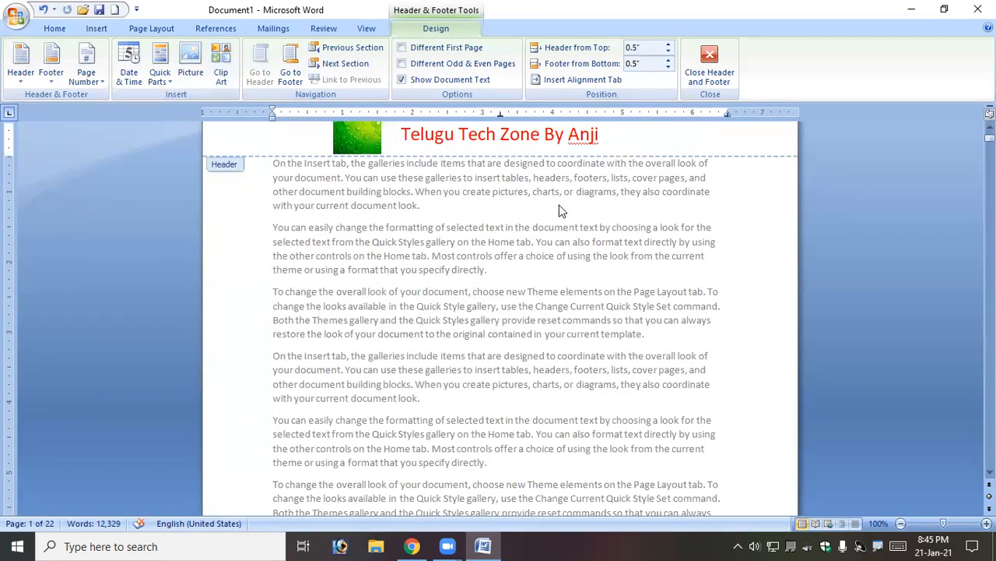
Step: Enter the postal address as the text of the first page's footer
scroll(514, 212, "down", 8)
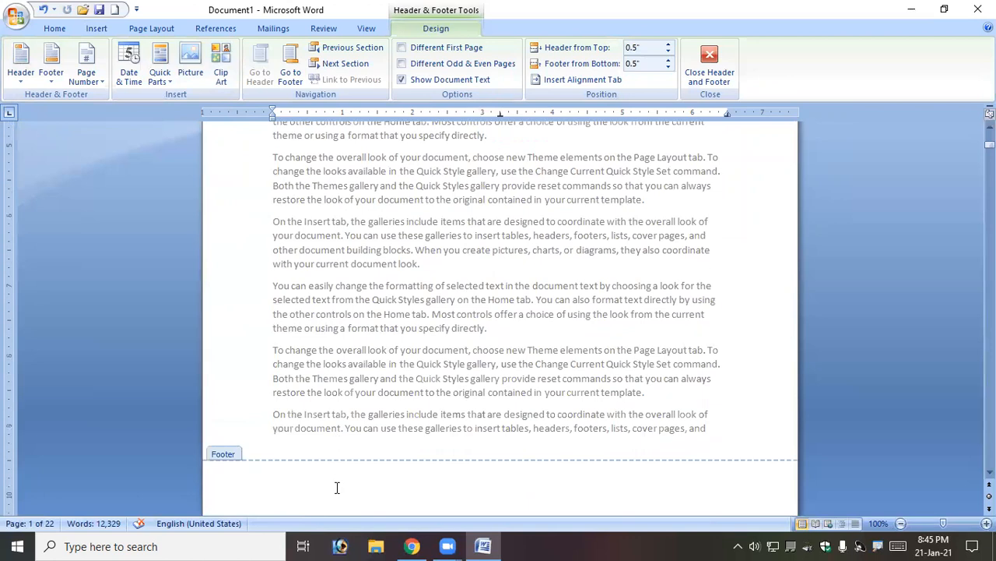
scroll(337, 485, "down", 2)
left_click(346, 411)
scroll(352, 390, "up", 2)
scroll(352, 390, "down", 1)
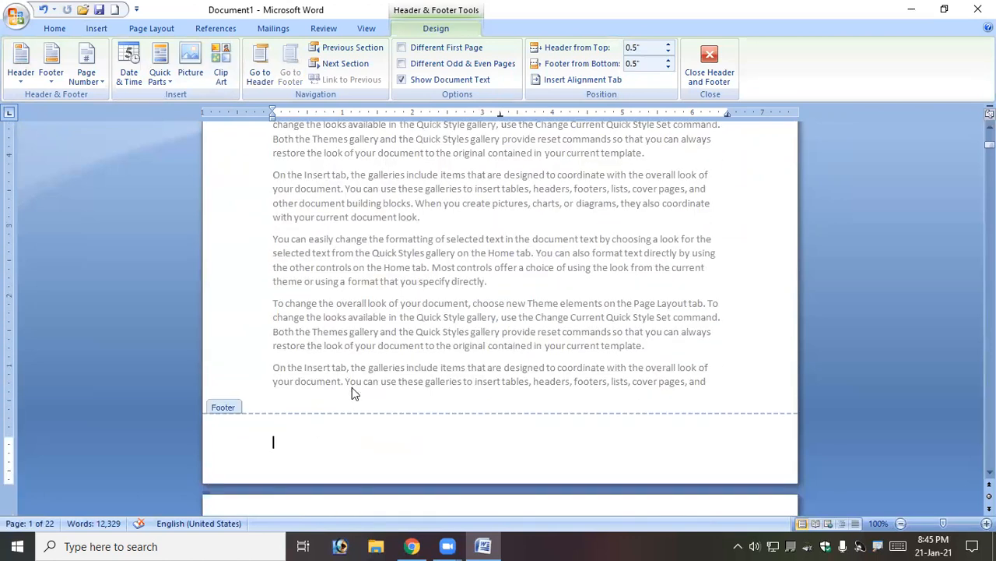
type("Beside Centralschool,")
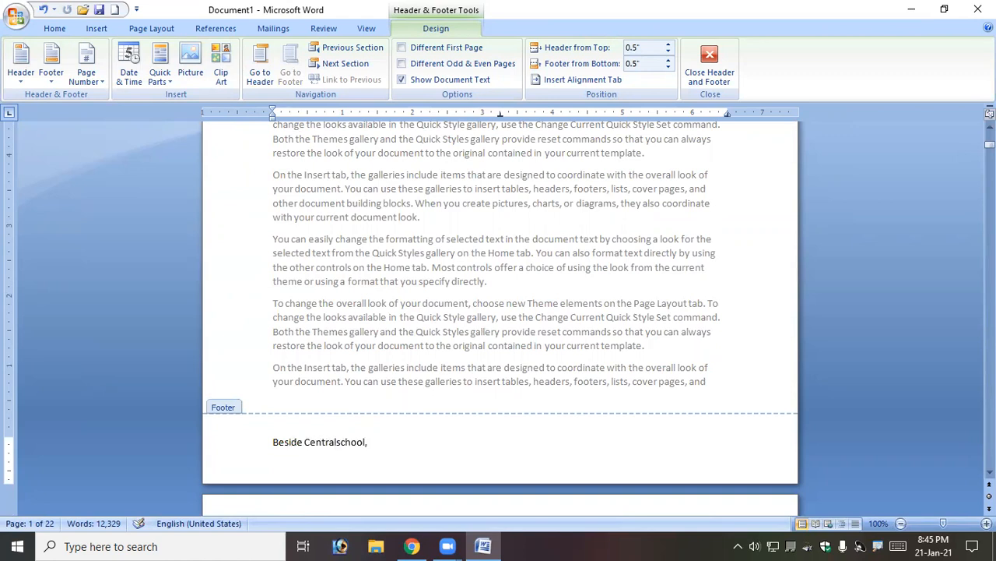
type(" S.K.University")
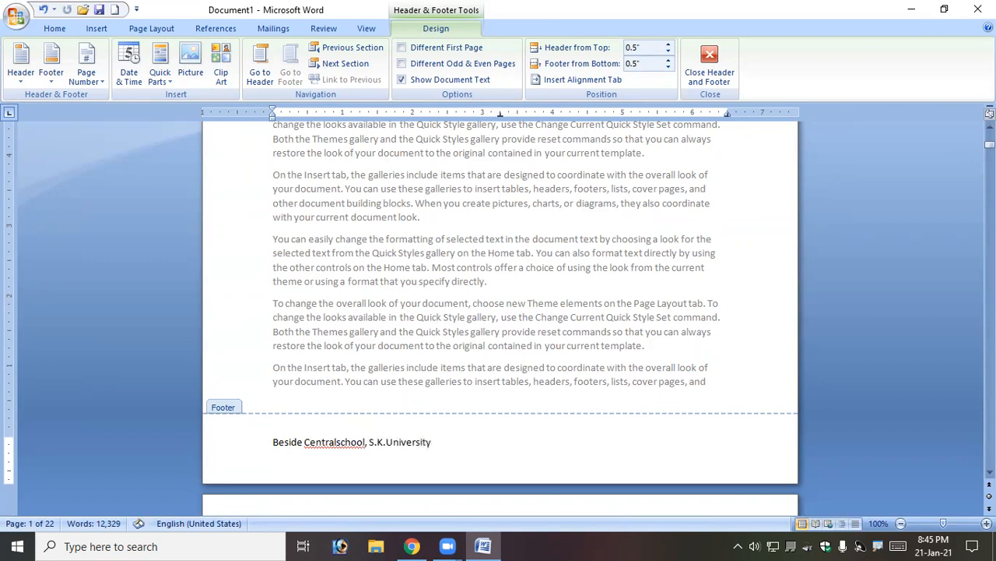
type(" Campus, Anantapur")
Step: Insert a Plain Number page number at the footer's right tab stop, after the address, and close header and footer editing
key("Tab")
key("Tab")
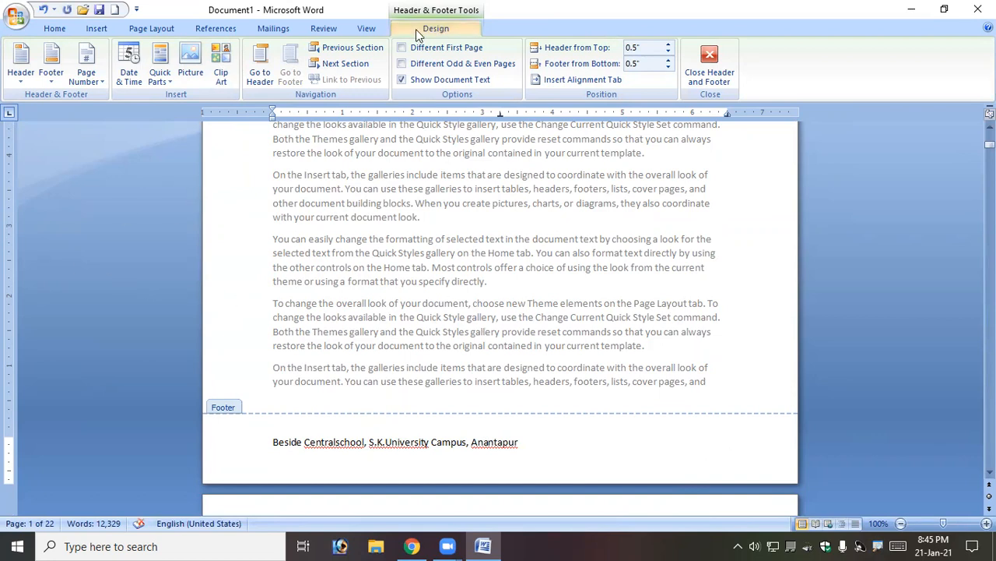
left_click(86, 81)
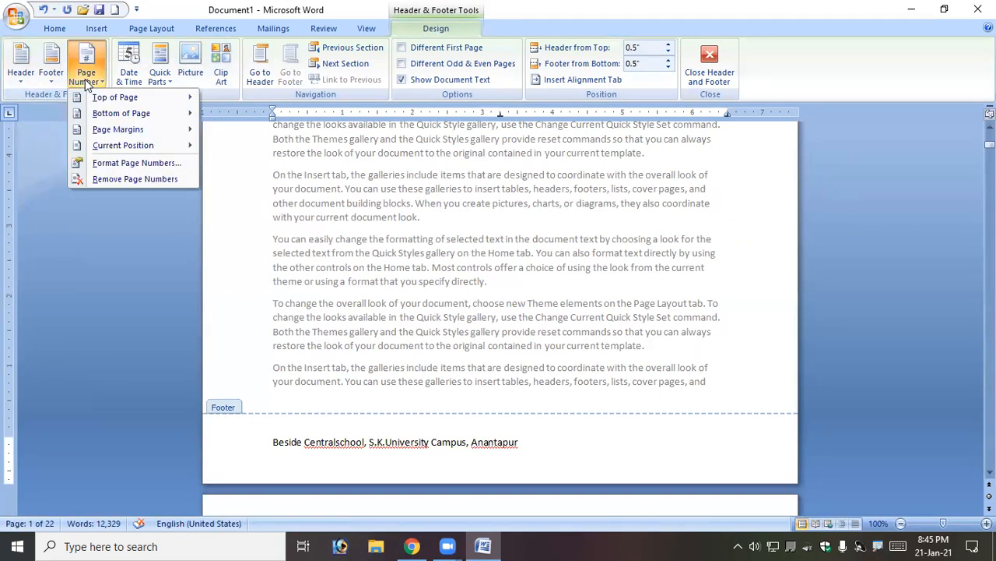
mouse_move(110, 101)
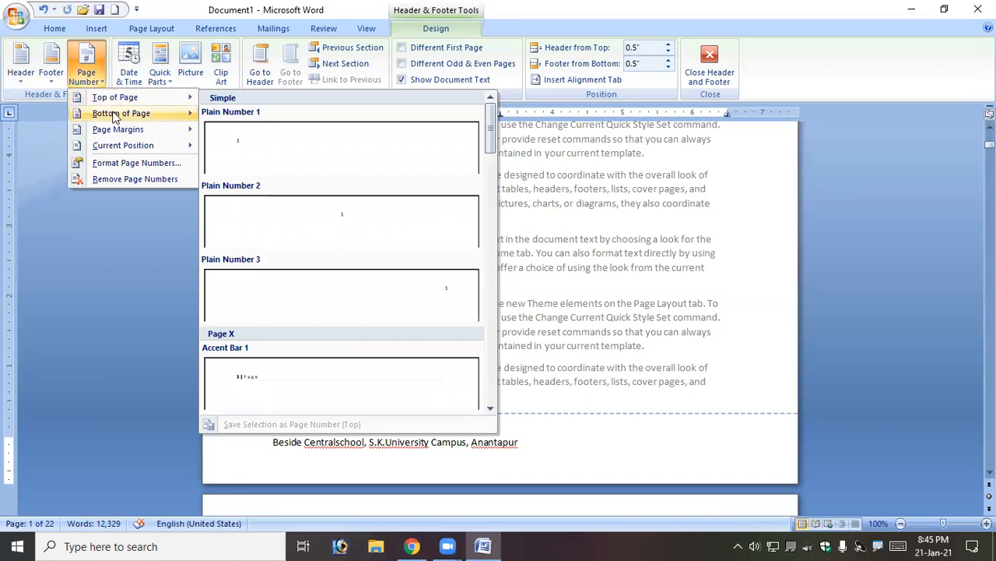
mouse_move(138, 154)
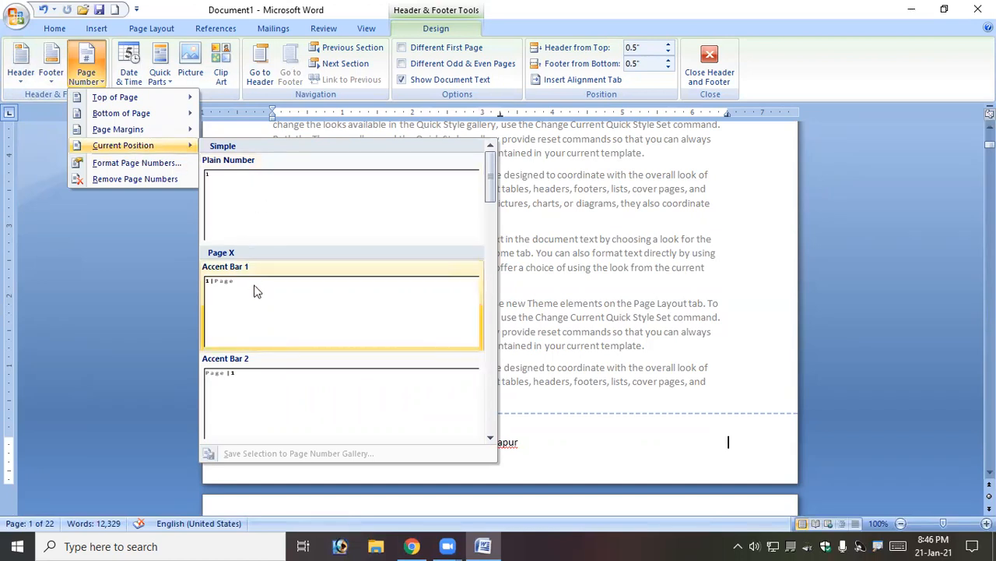
scroll(338, 359, "down", 10)
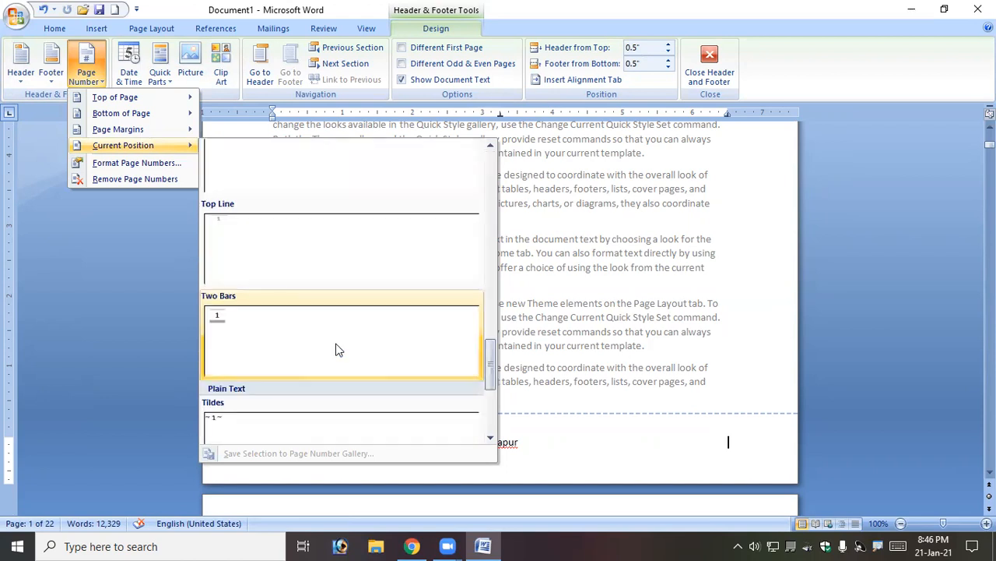
left_click_drag(496, 379, 486, 302)
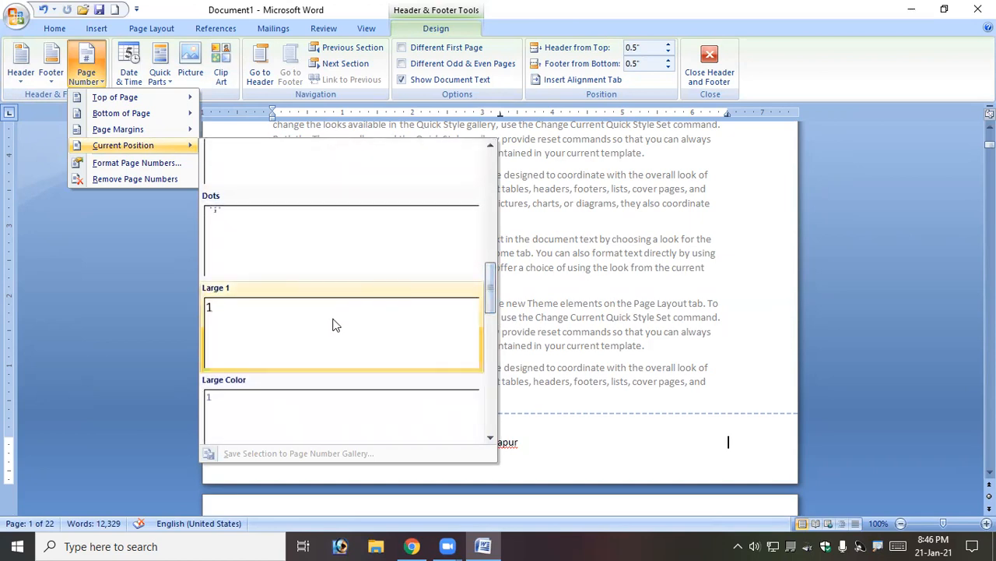
scroll(314, 338, "up", 3)
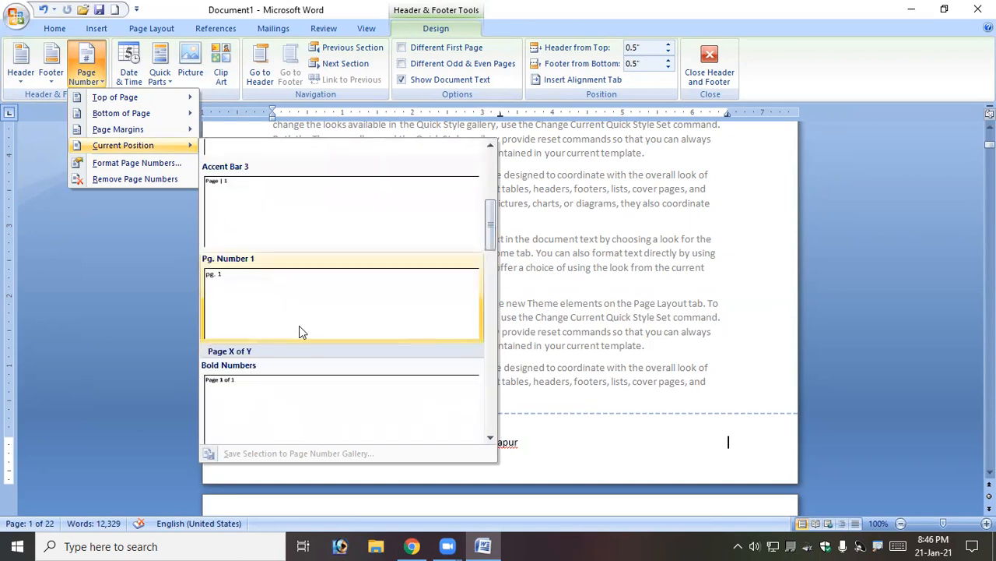
scroll(296, 322, "up", 3)
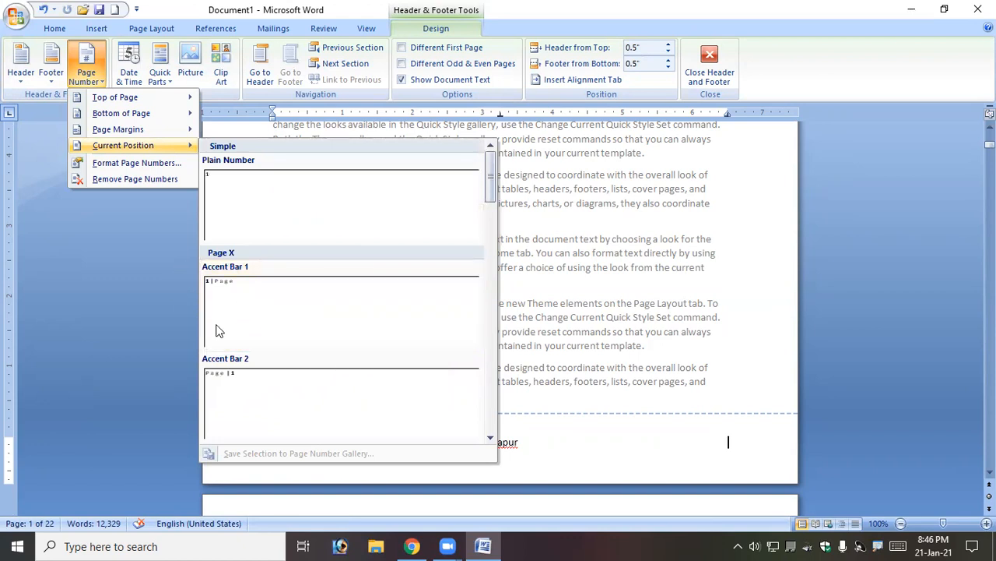
left_click(252, 197)
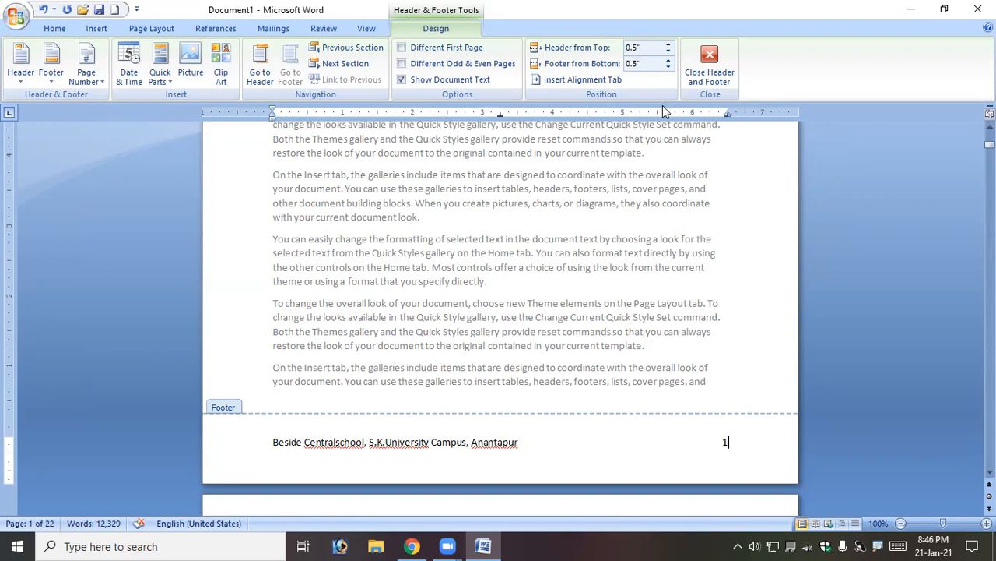
left_click(714, 79)
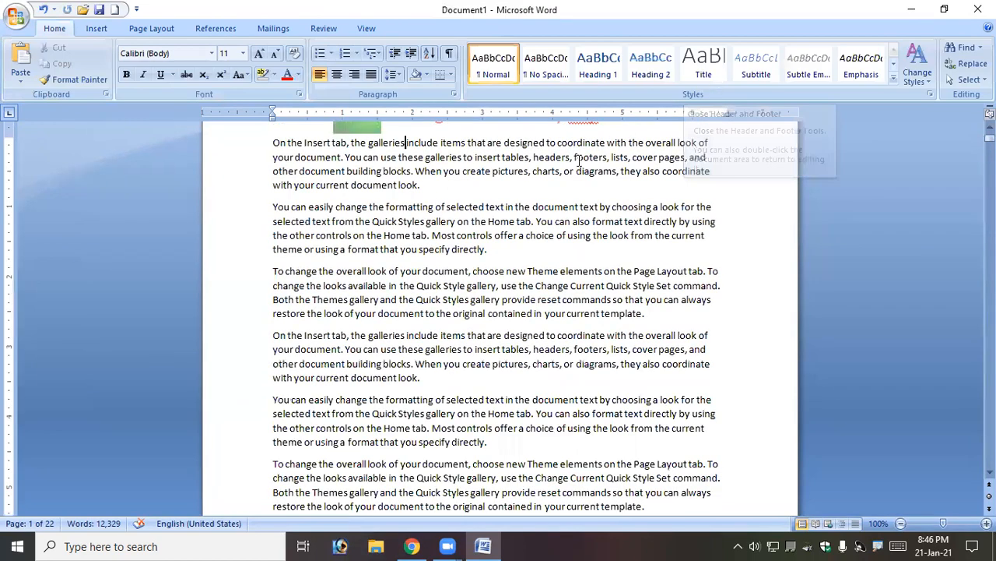
Step: Examine the header, footer text and page numbering across the first several pages of the document
scroll(535, 265, "up", 2)
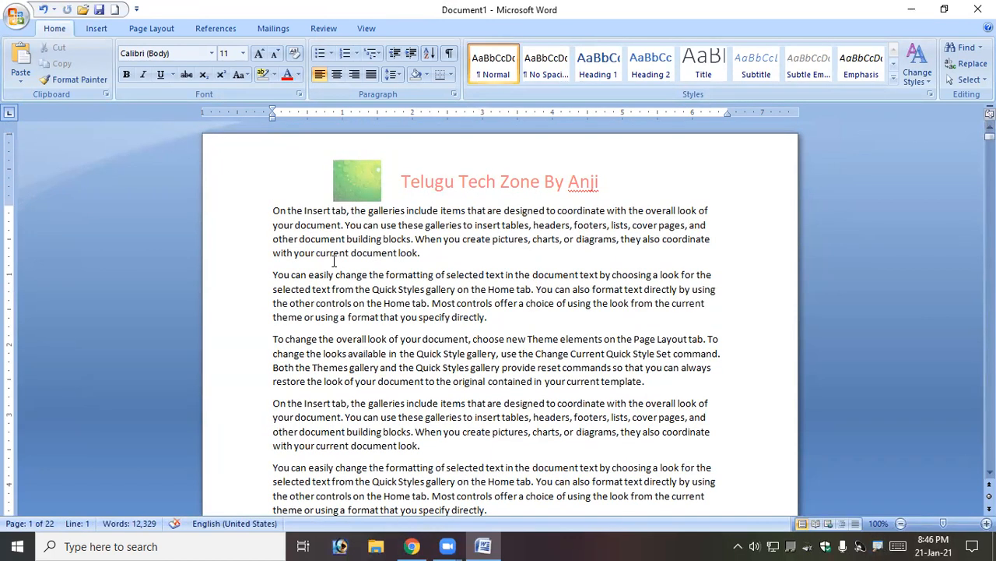
left_click(430, 237)
scroll(463, 207, "down", 3)
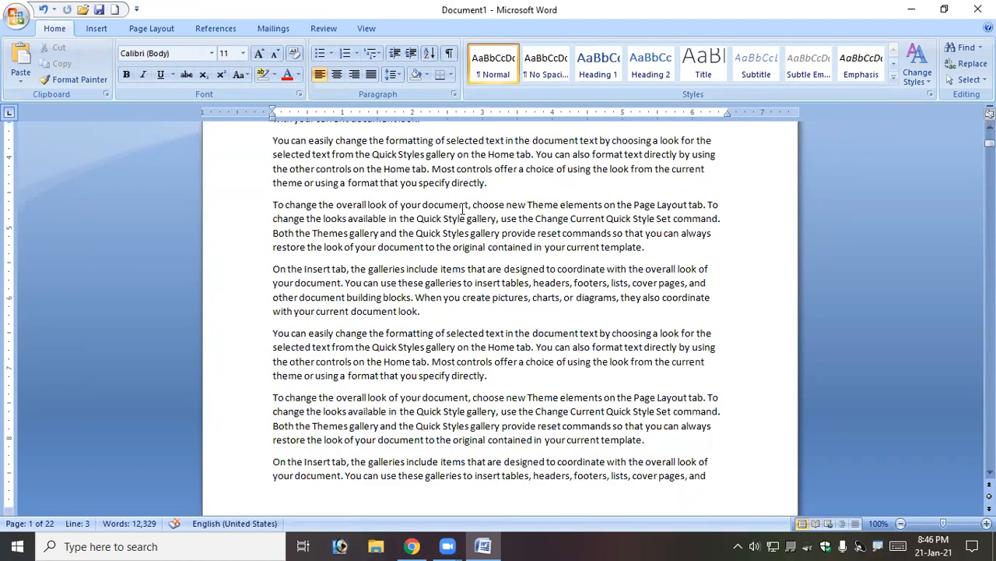
scroll(464, 206, "down", 2)
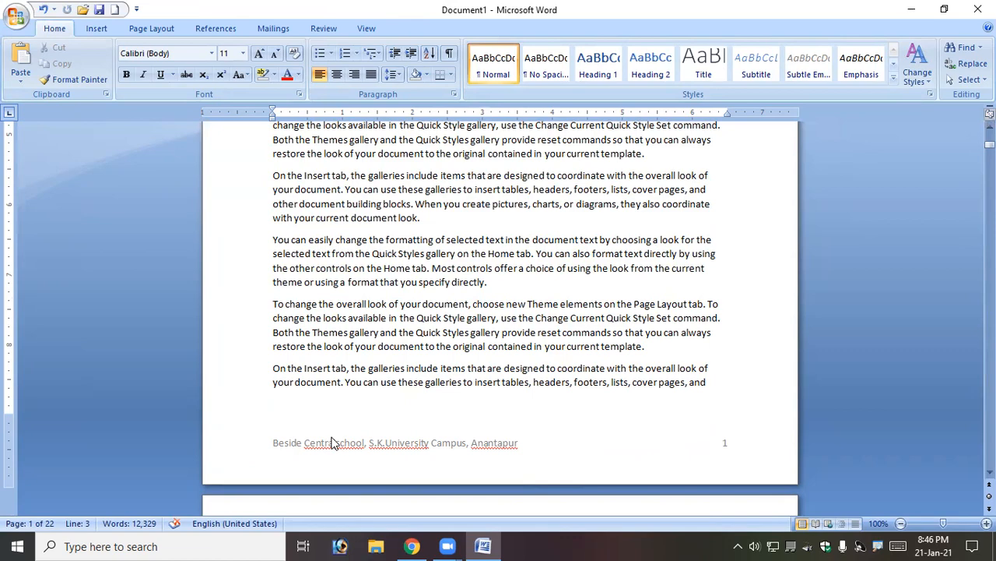
scroll(400, 389, "down", 15)
scroll(399, 384, "up", 3)
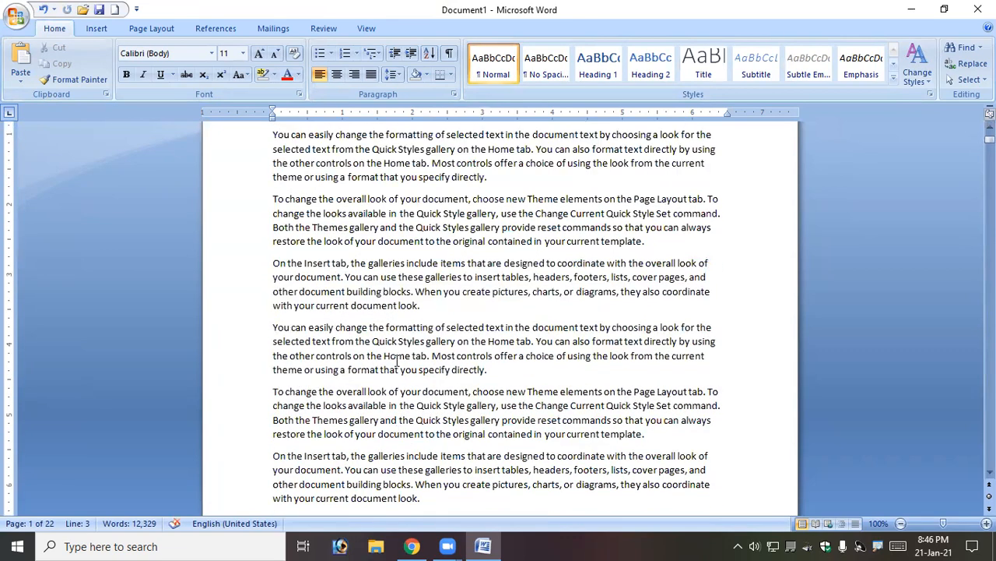
scroll(421, 233, "up", 8)
scroll(430, 397, "down", 7)
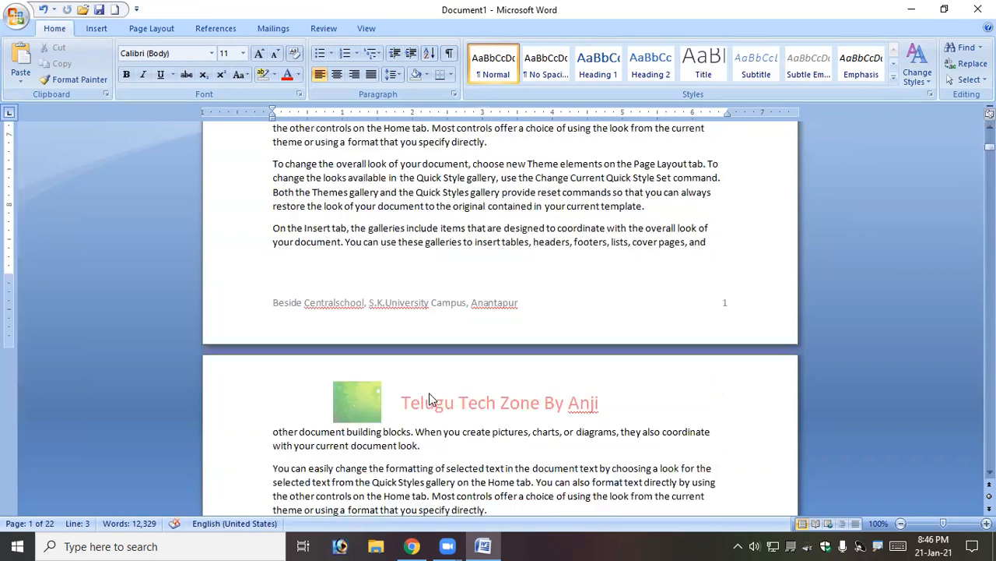
scroll(466, 372, "down", 18)
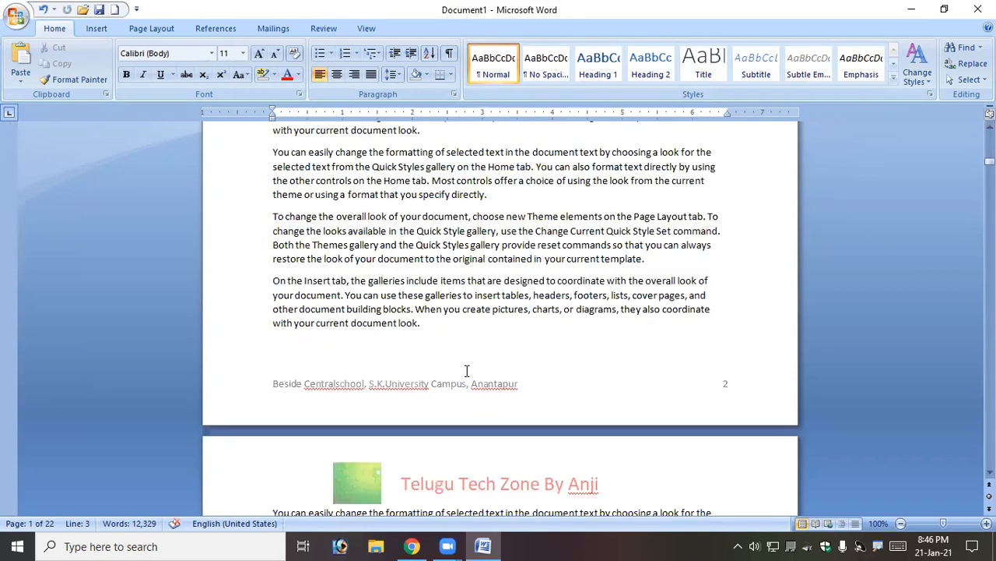
scroll(466, 370, "down", 20)
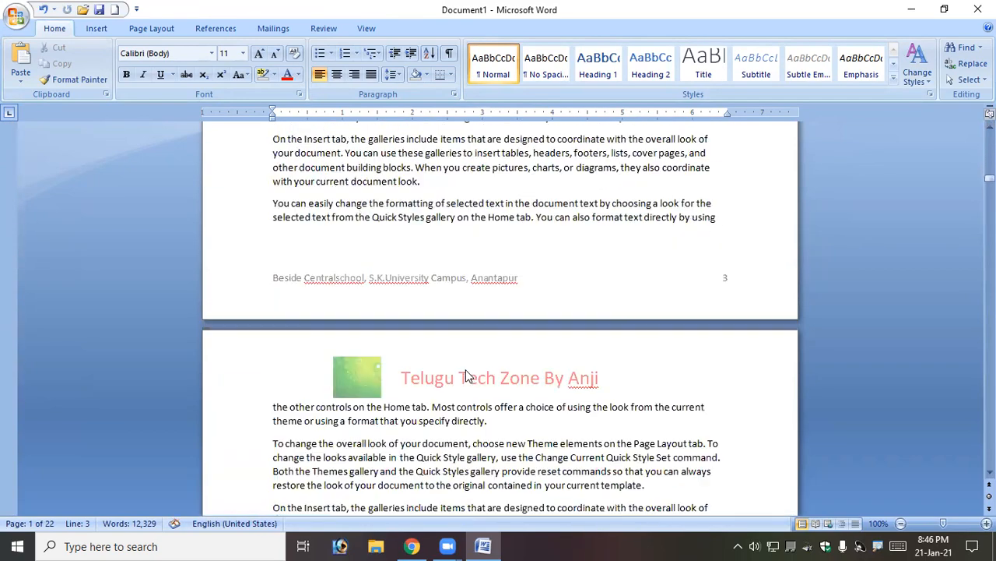
scroll(466, 371, "down", 20)
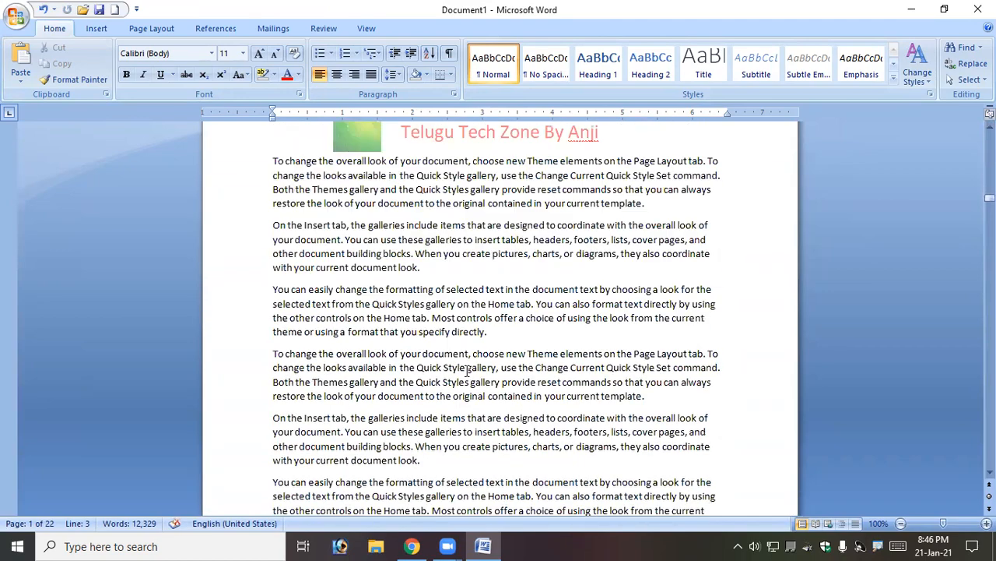
scroll(467, 370, "down", 20)
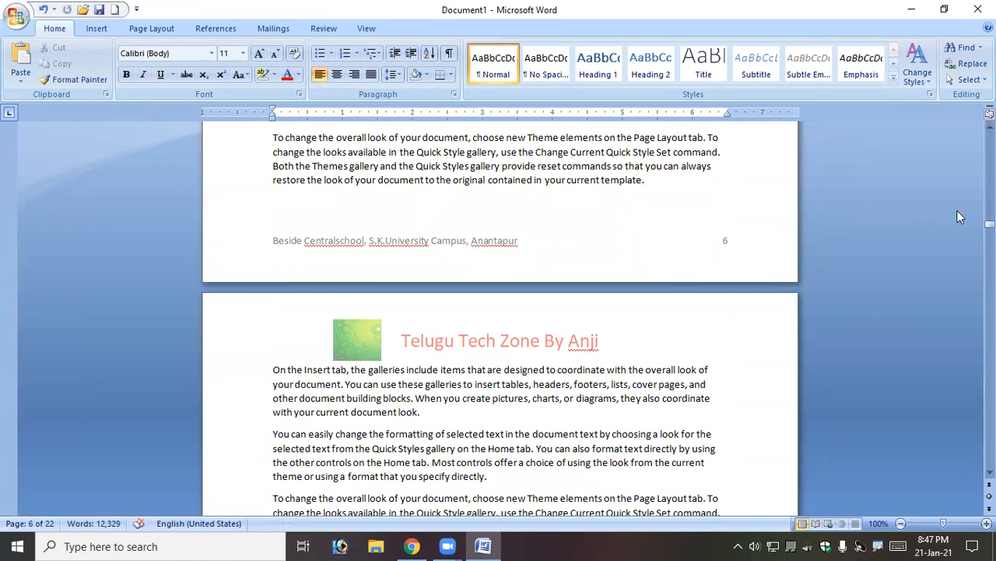
left_click_drag(990, 225, 990, 136)
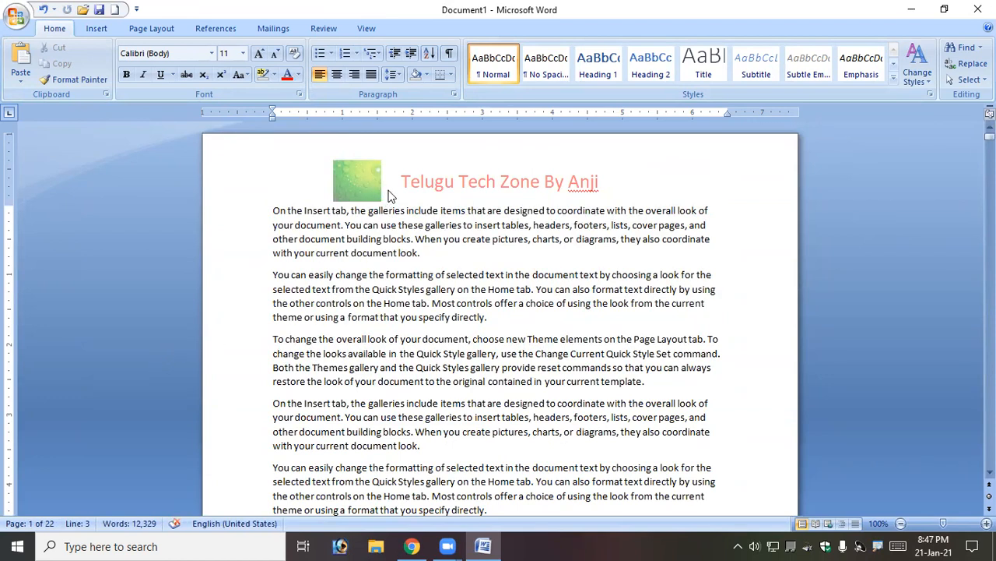
Step: Reopen the header for editing and delete the title text beside the green picture
double_click(435, 185)
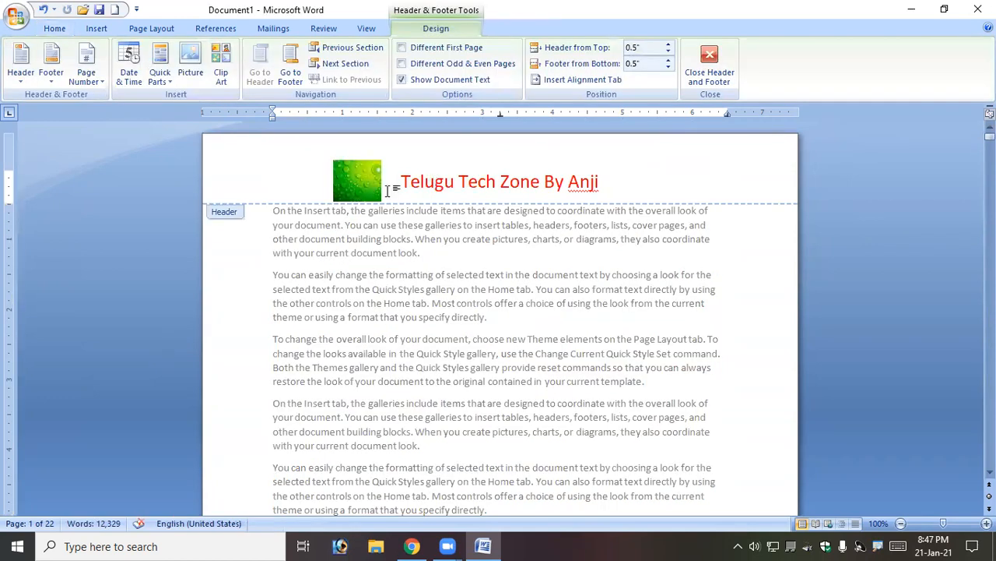
left_click_drag(402, 183, 708, 180)
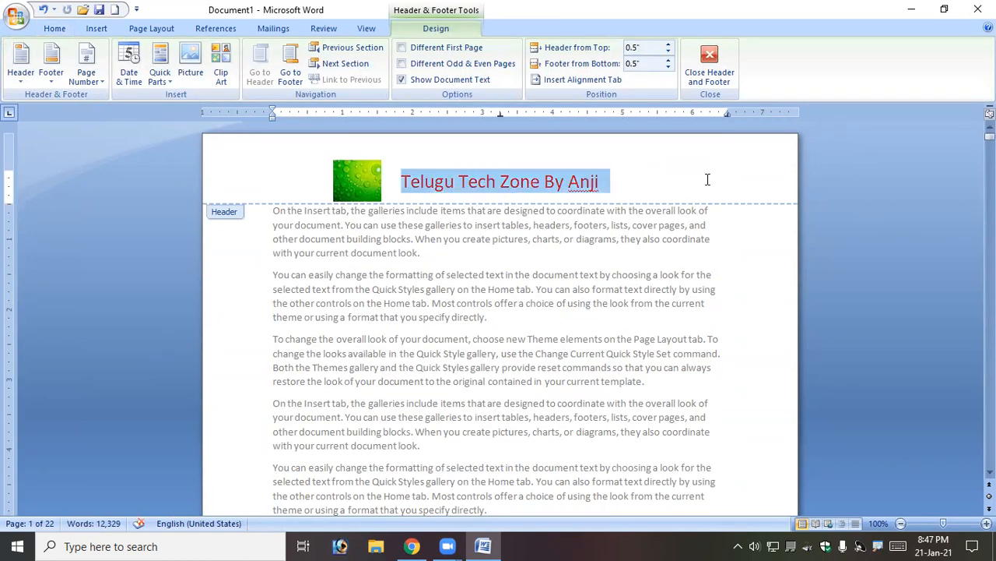
key("Delete")
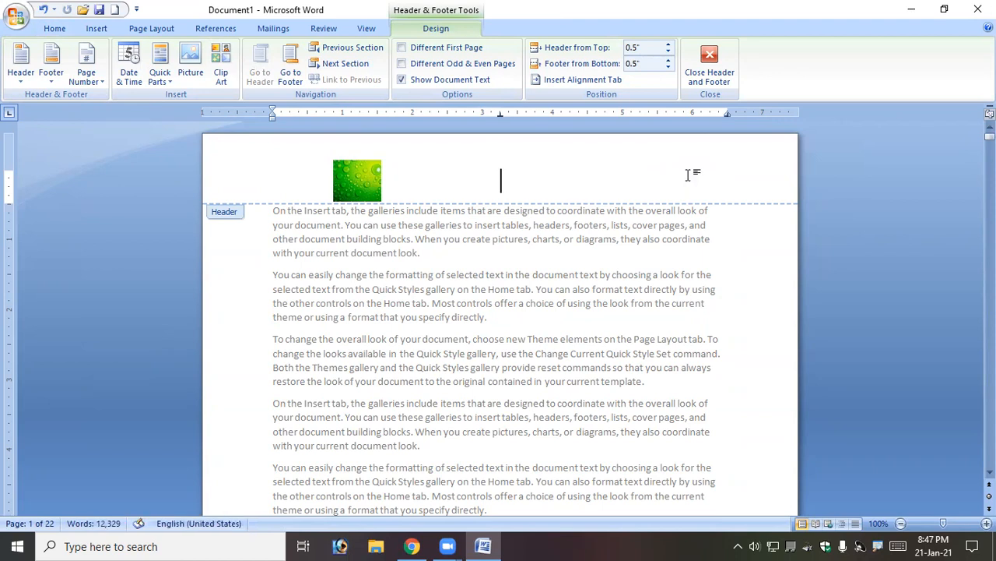
Step: Delete the green picture from the first page's header and close header and footer editing
left_click(336, 175)
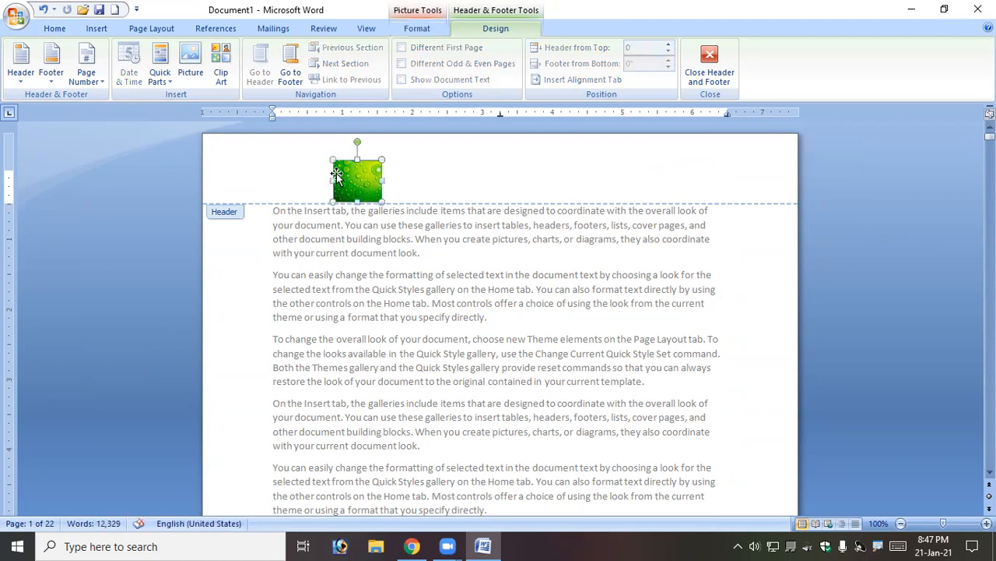
key("Delete")
left_click(707, 62)
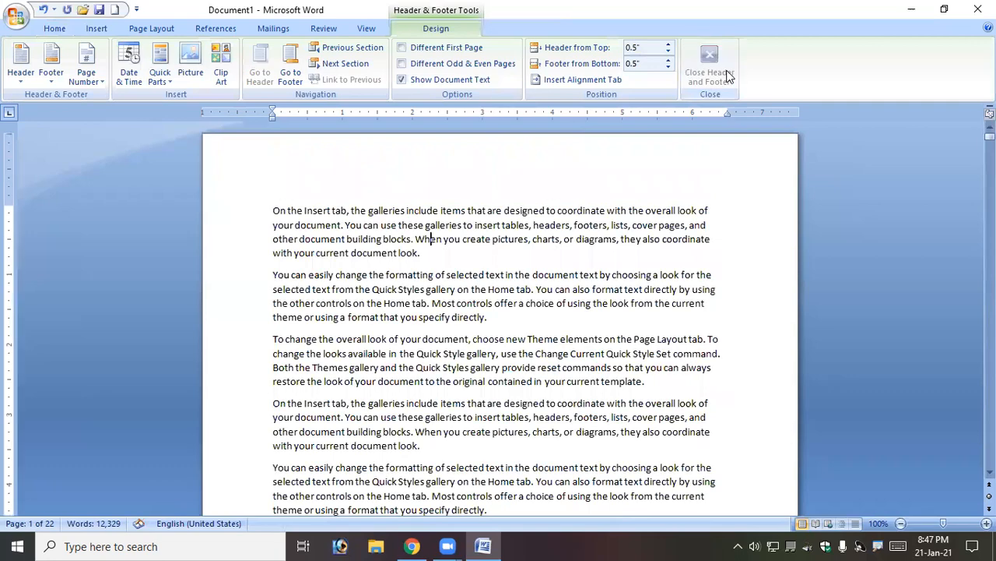
Step: Open the second page's footer, delete its address line and page number, and close header and footer editing
scroll(584, 315, "down", 2)
scroll(584, 315, "down", 1)
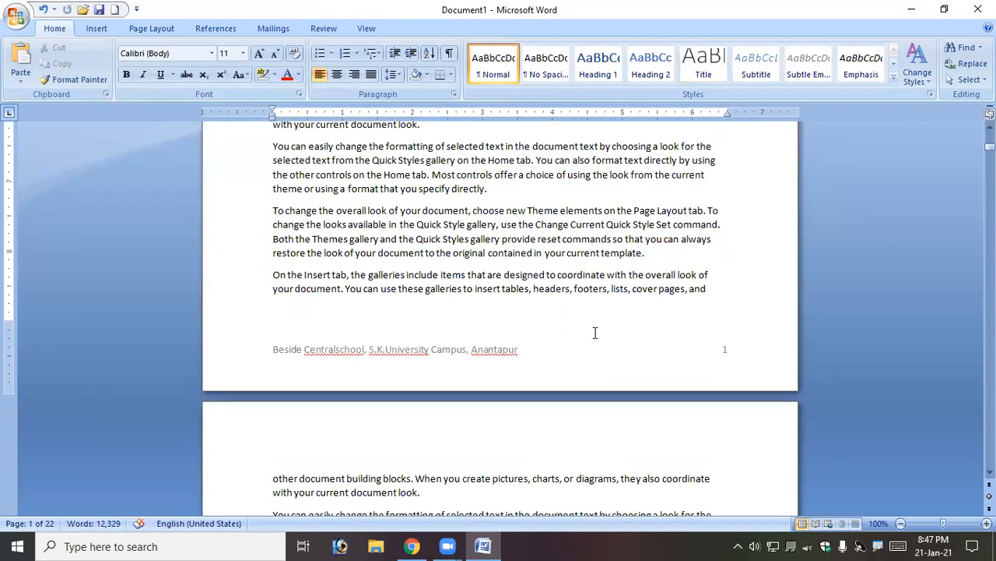
scroll(598, 306, "down", 20)
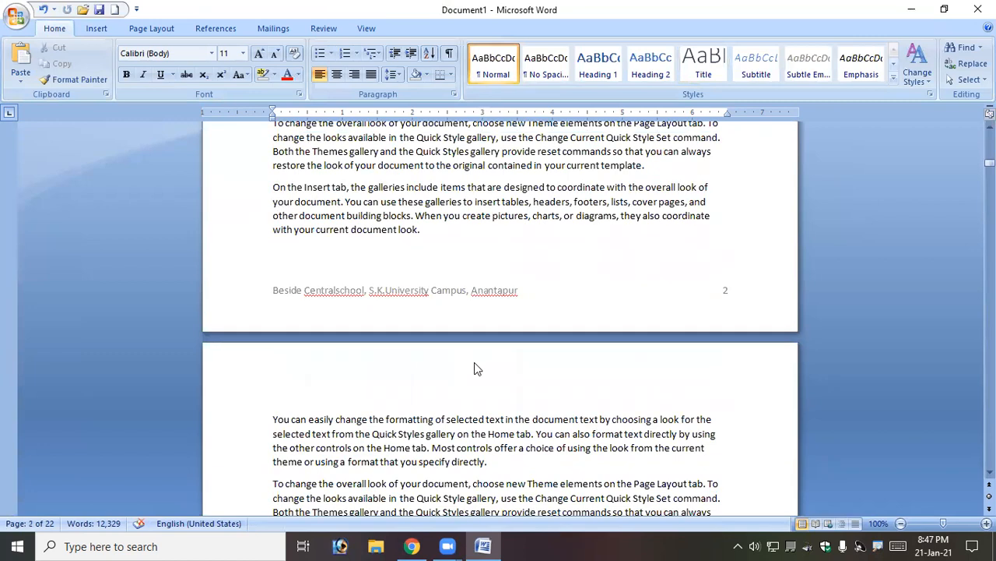
double_click(503, 293)
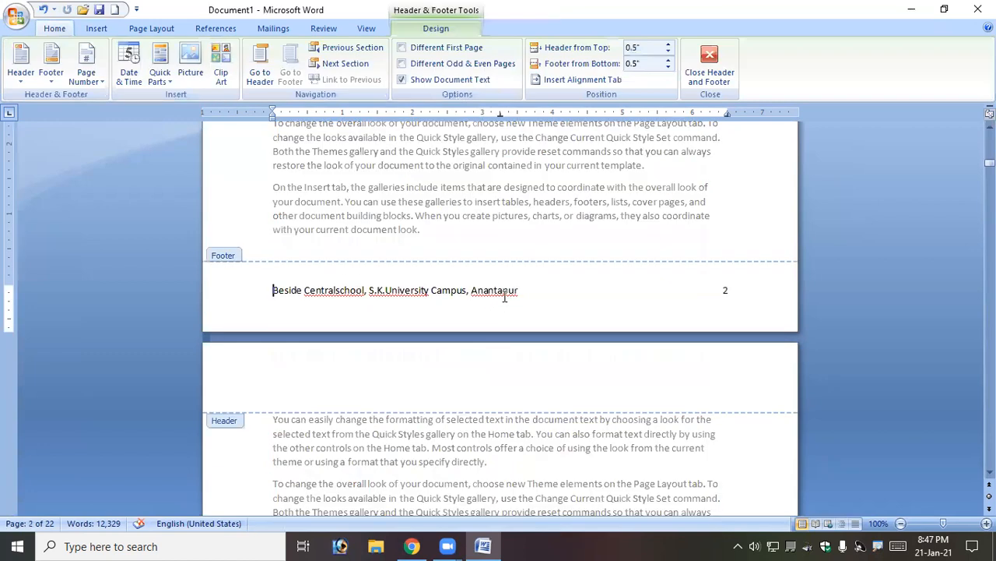
left_click(260, 295)
key("Delete")
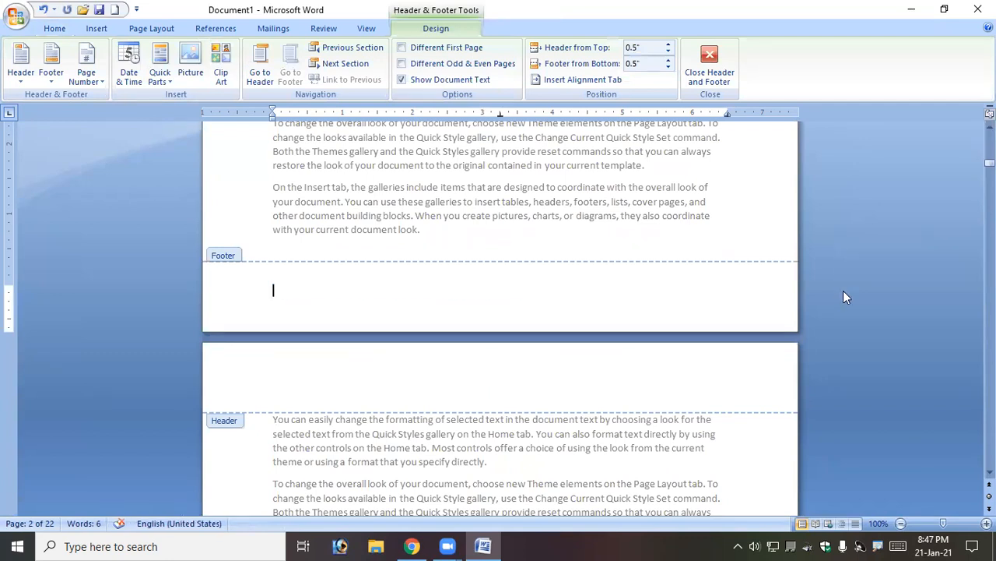
left_click(707, 62)
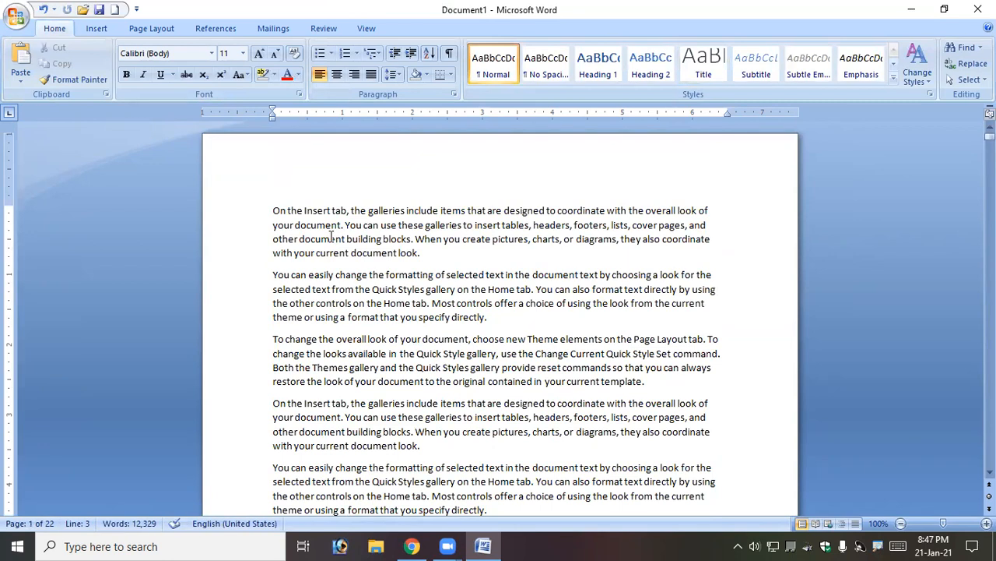
Step: Open the first page's header and add a long run of blank lines to enlarge it
left_click(92, 29)
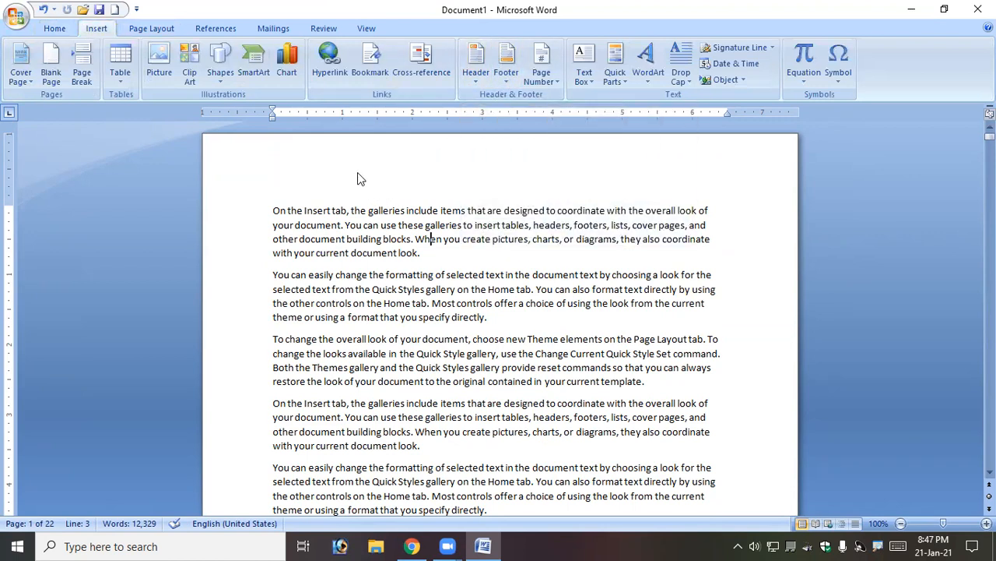
left_click_drag(8, 204, 9, 202)
double_click(374, 168)
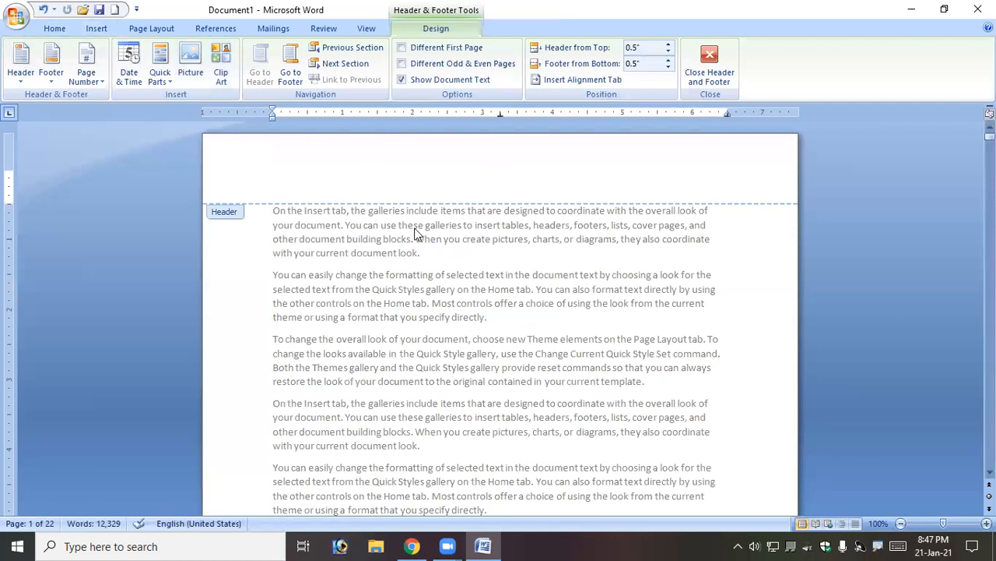
key("Return")
key("Return")
key("Return")
key("Return")
key("Return")
key("Return")
key("Return")
key("Return")
key("Return")
key("Return")
key("Return")
key("Return")
key("Return")
key("Return")
key("Return")
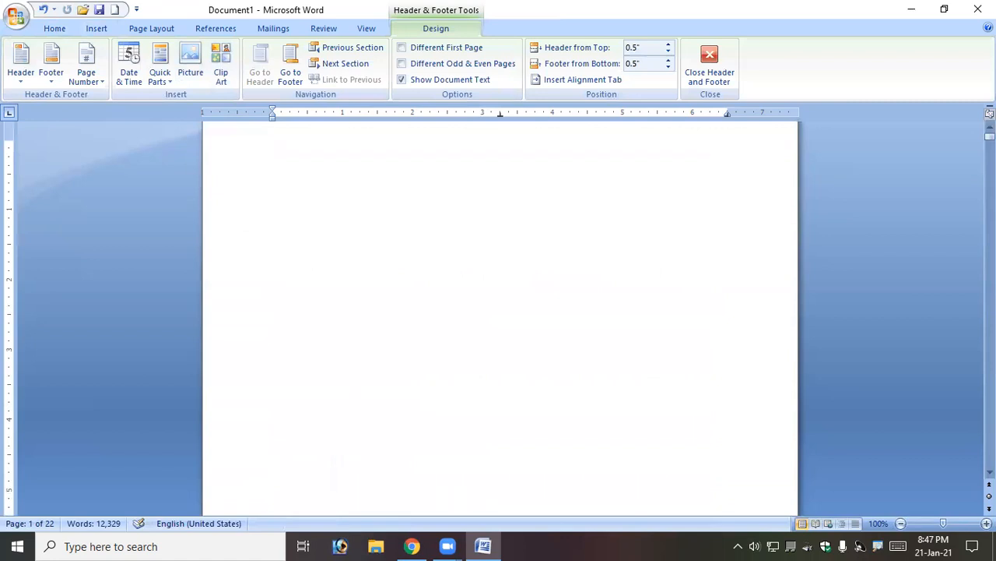
scroll(536, 267, "down", 8)
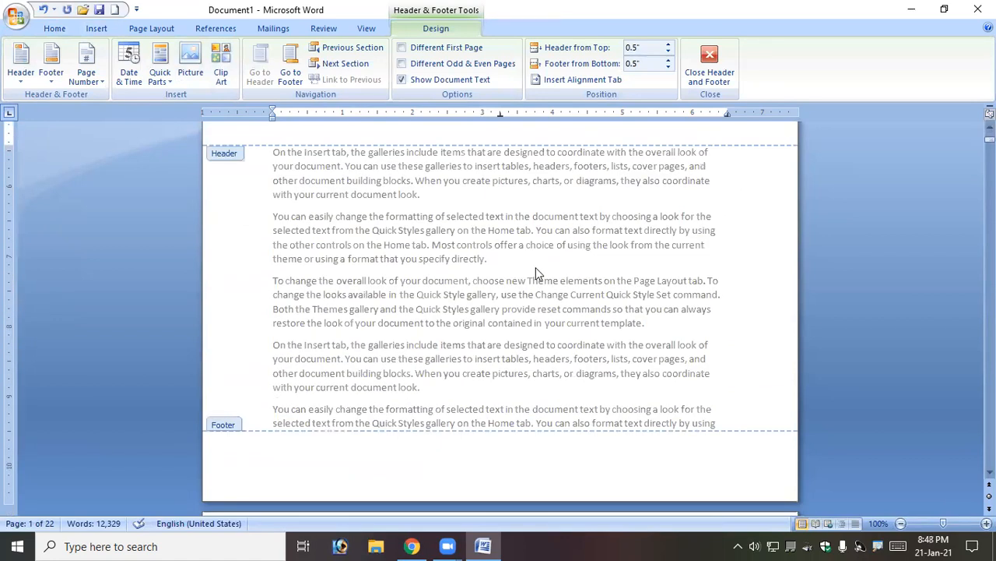
scroll(407, 153, "up", 3)
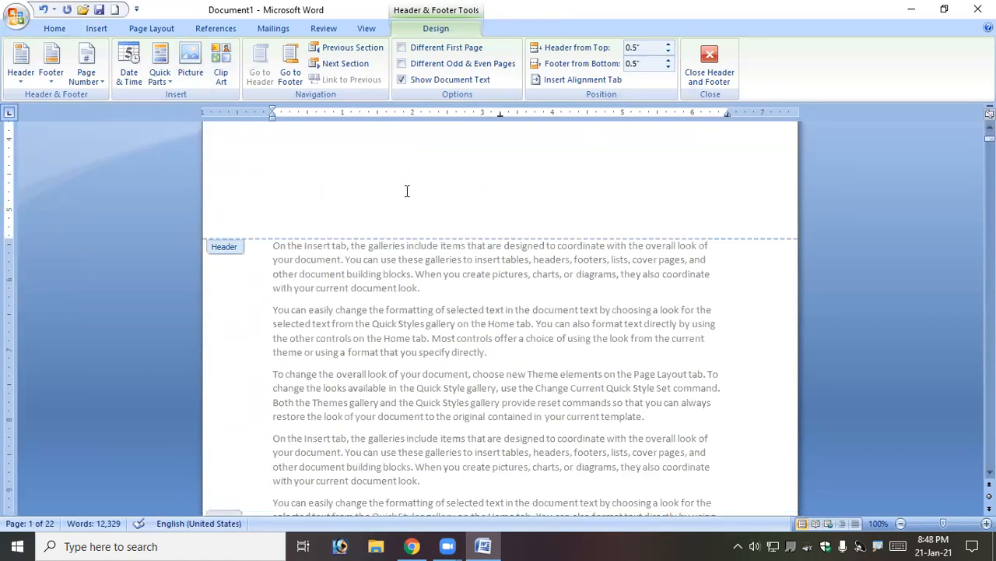
scroll(429, 223, "up", 5)
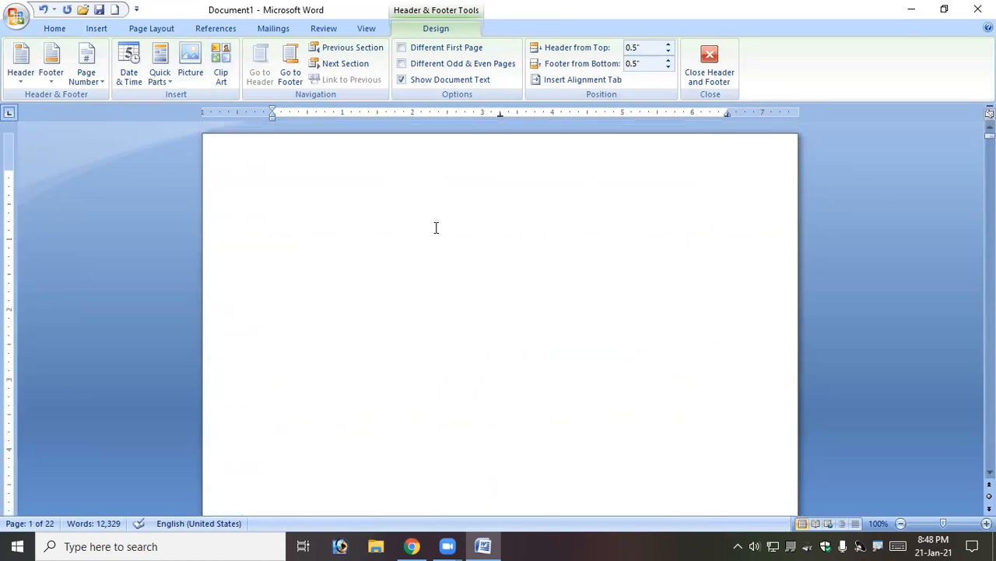
Step: Delete the blank lines from the first page's header to shrink the header area
left_click_drag(442, 178, 434, 342)
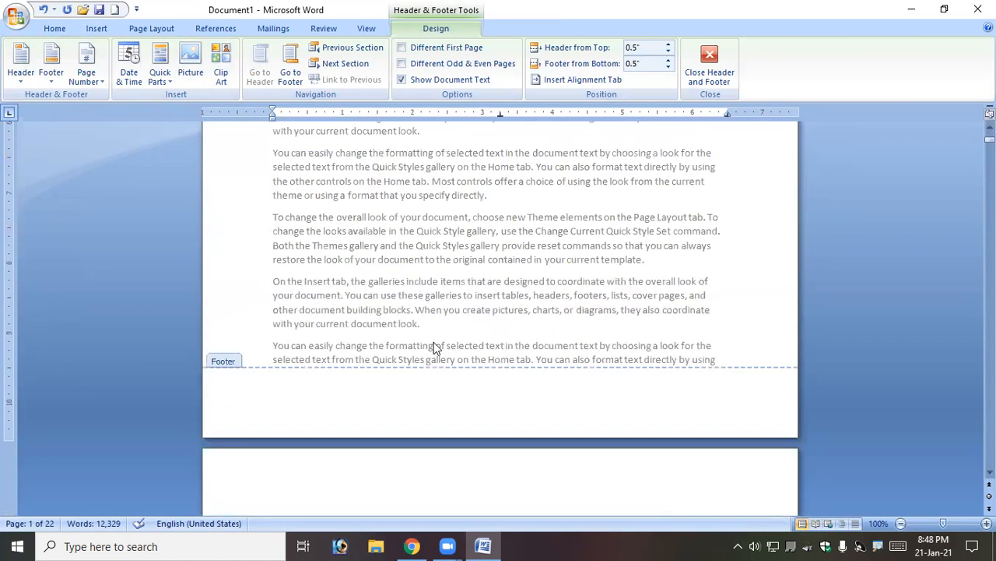
key("Delete")
scroll(428, 331, "up", 1)
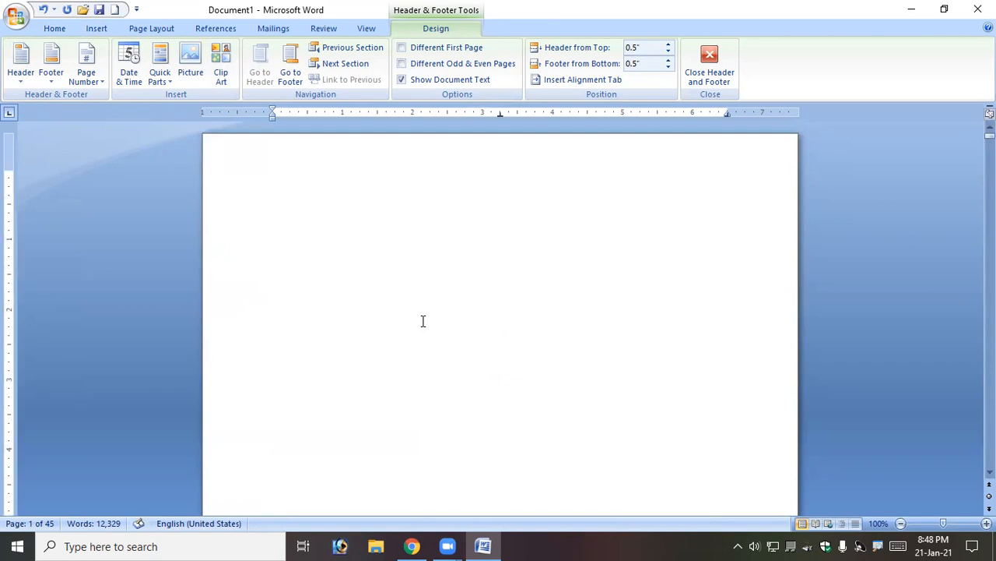
key("Delete")
key("Delete")
key("Delete")
key("Delete")
key("Delete")
key("Delete")
key("Delete")
key("Delete")
key("Delete")
key("Delete")
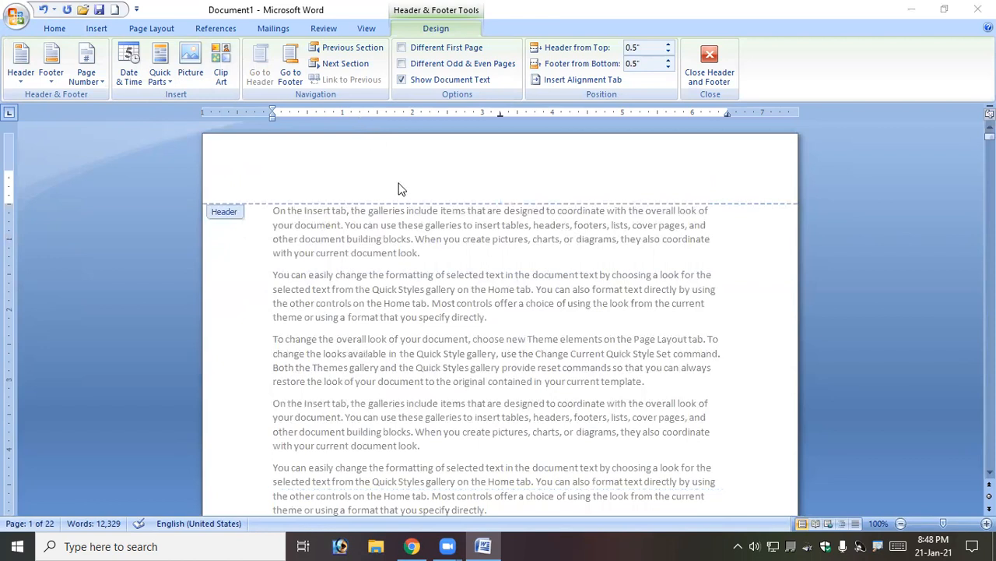
Step: Enter a string of random filler letters as the header text and close header and footer editing
type("sdfsdfsdfsdfsdf")
type("sfsfdsfs")
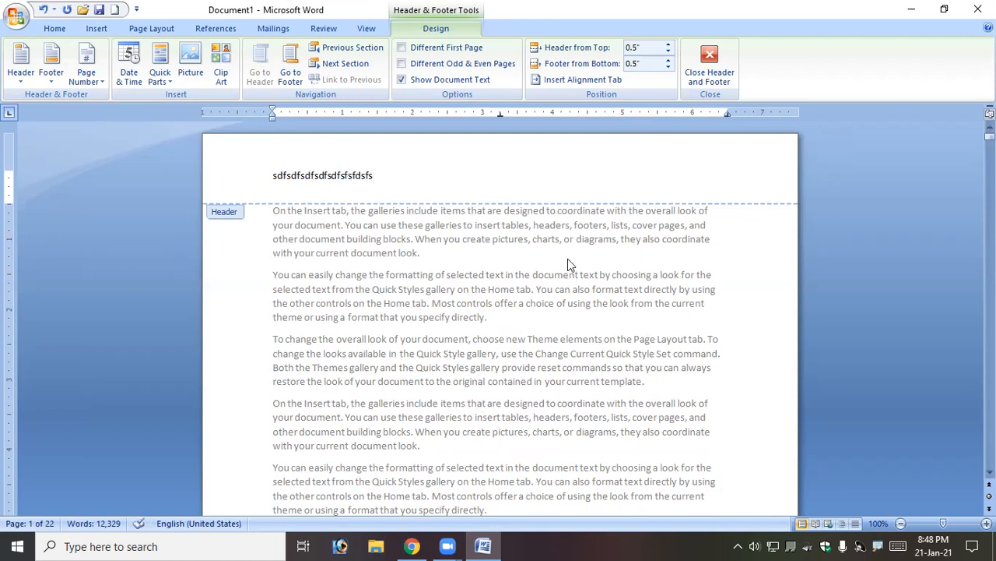
left_click(709, 64)
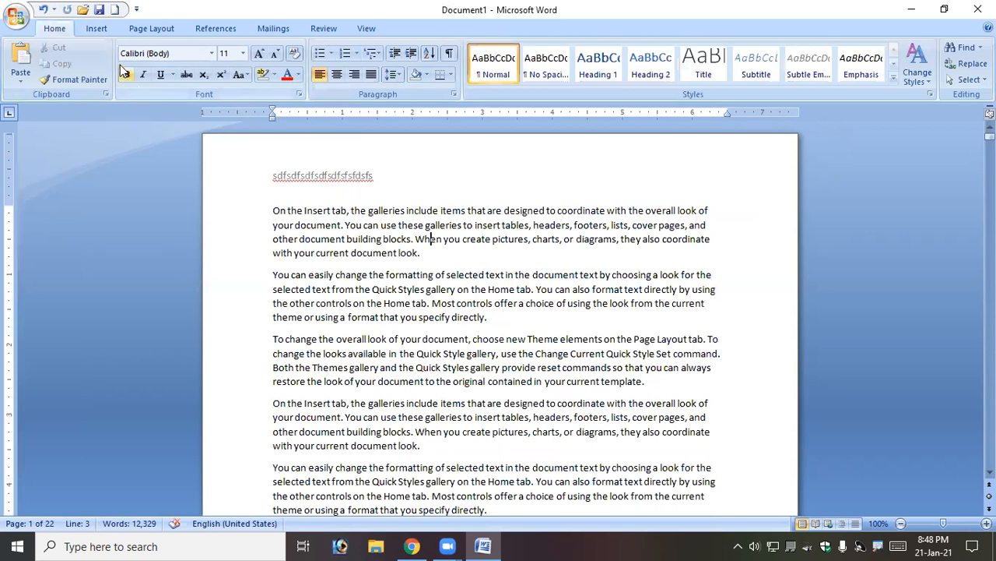
Step: Remove the header with the Remove Header command and check the options offered for footers
left_click(97, 28)
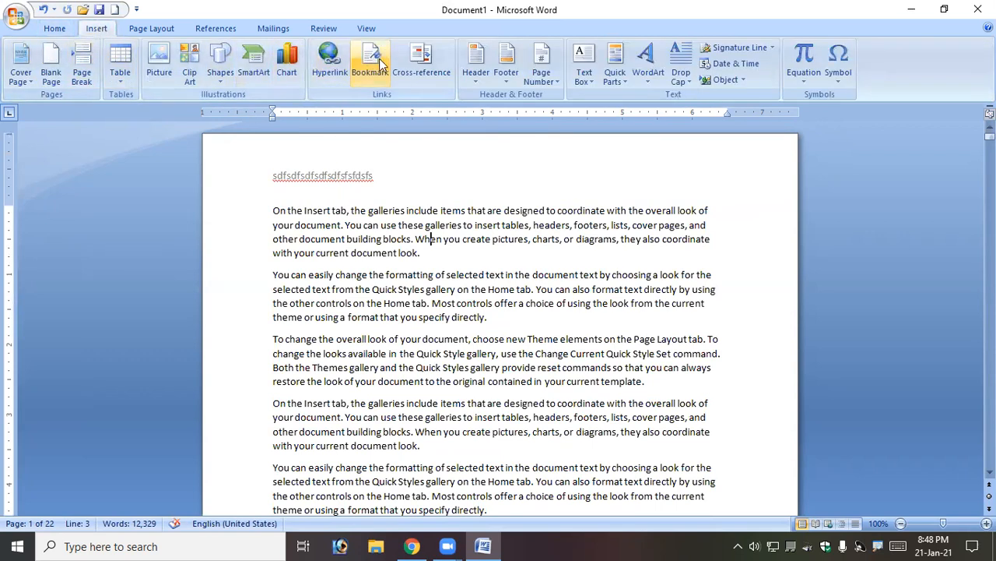
left_click(483, 76)
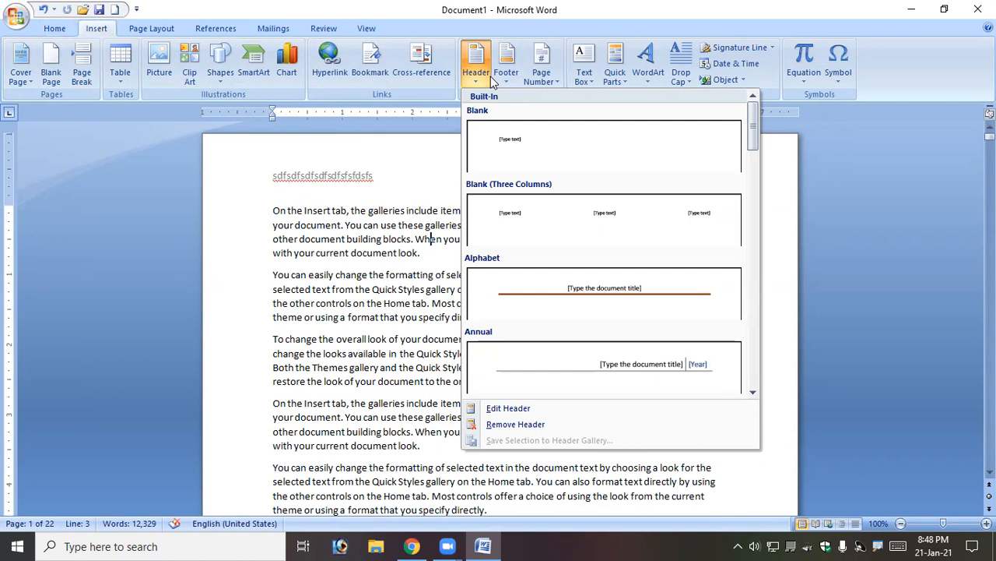
left_click(547, 426)
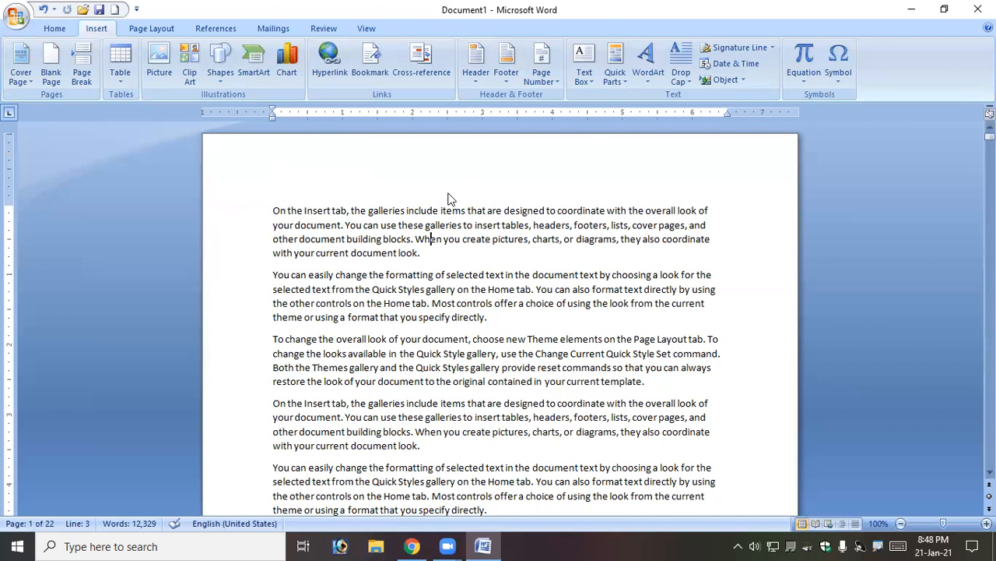
left_click(502, 72)
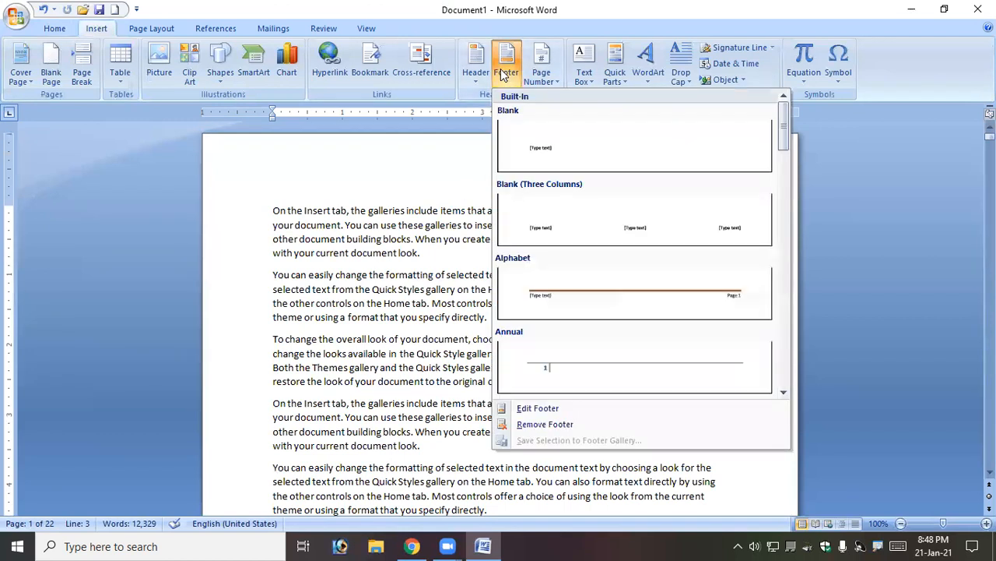
left_click(502, 71)
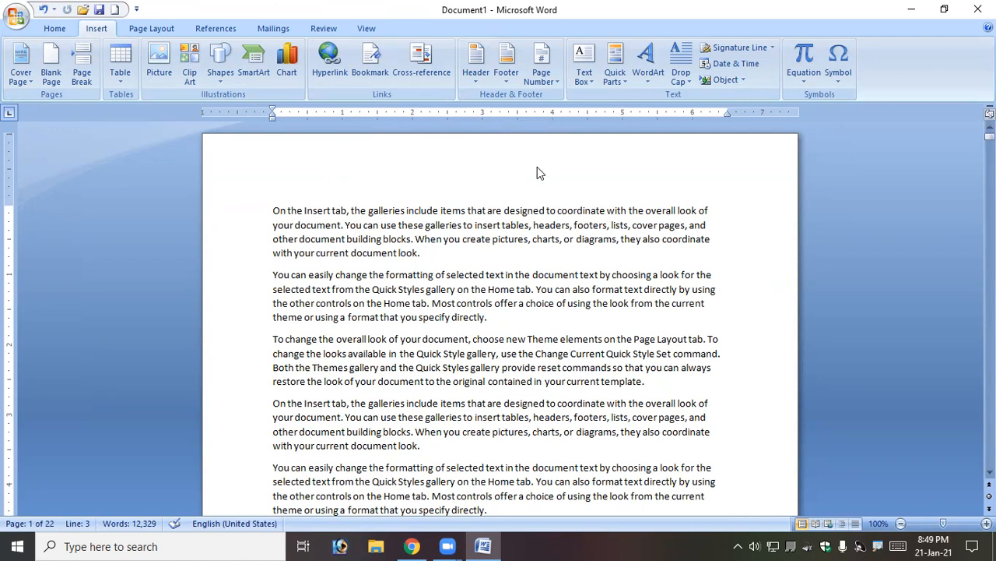
Step: Insert a top-of-page number in the Circle style and close header and footer editing
left_click(557, 83)
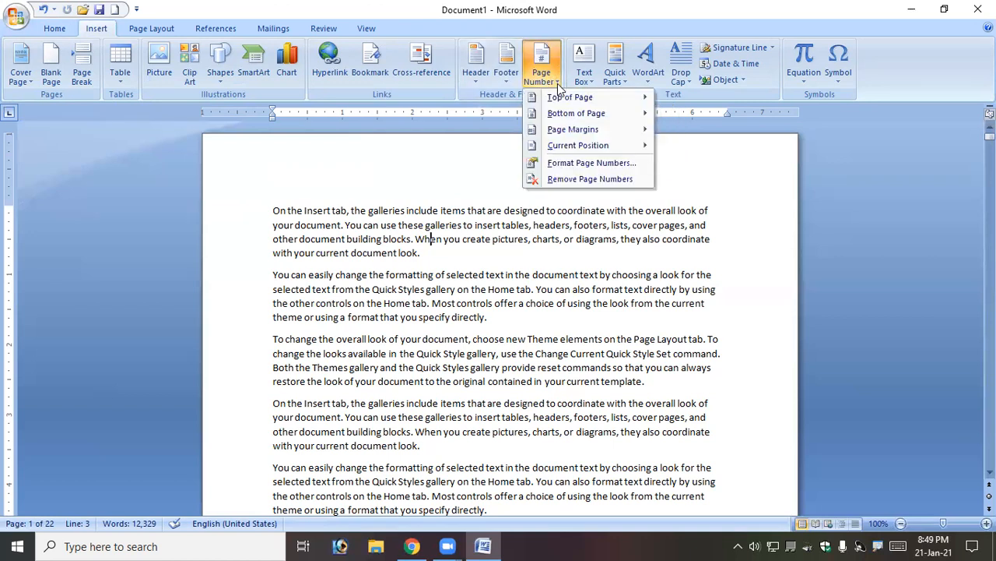
mouse_move(571, 99)
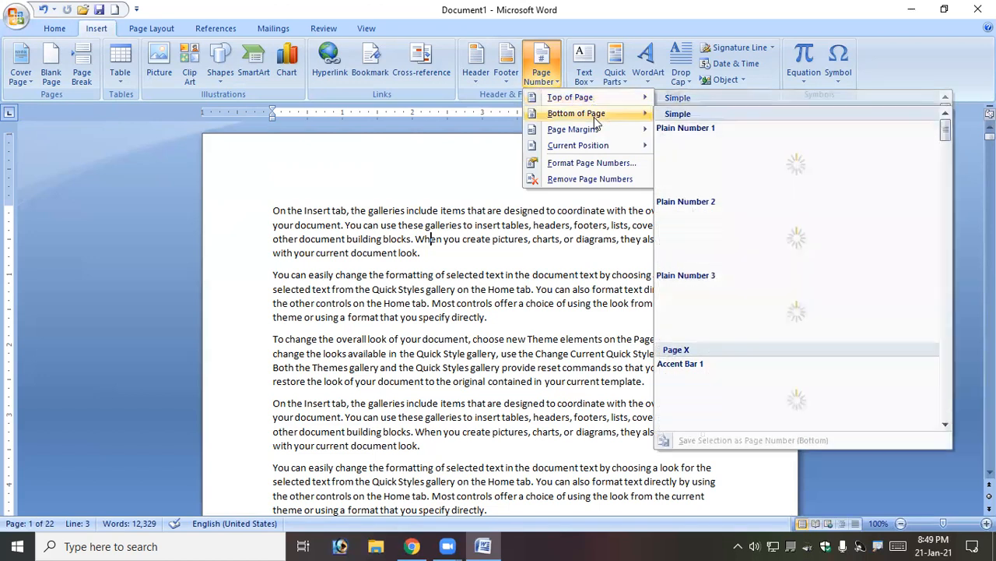
mouse_move(596, 130)
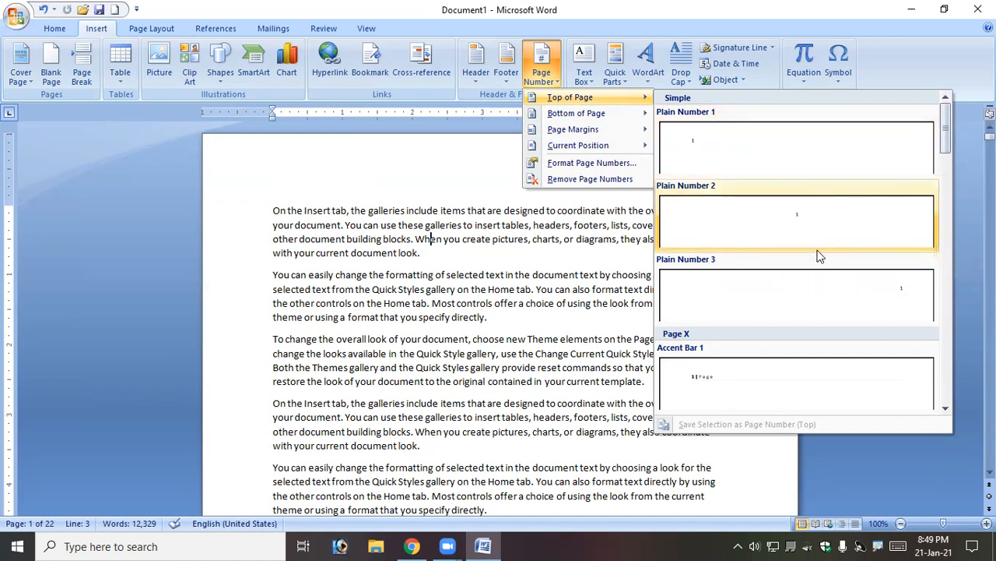
left_click_drag(946, 142, 943, 365)
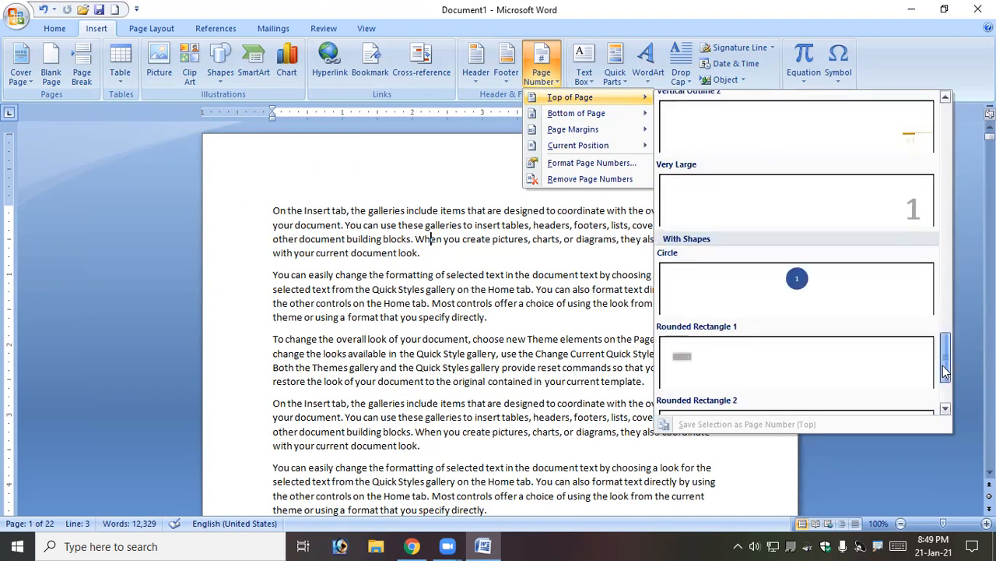
left_click(795, 282)
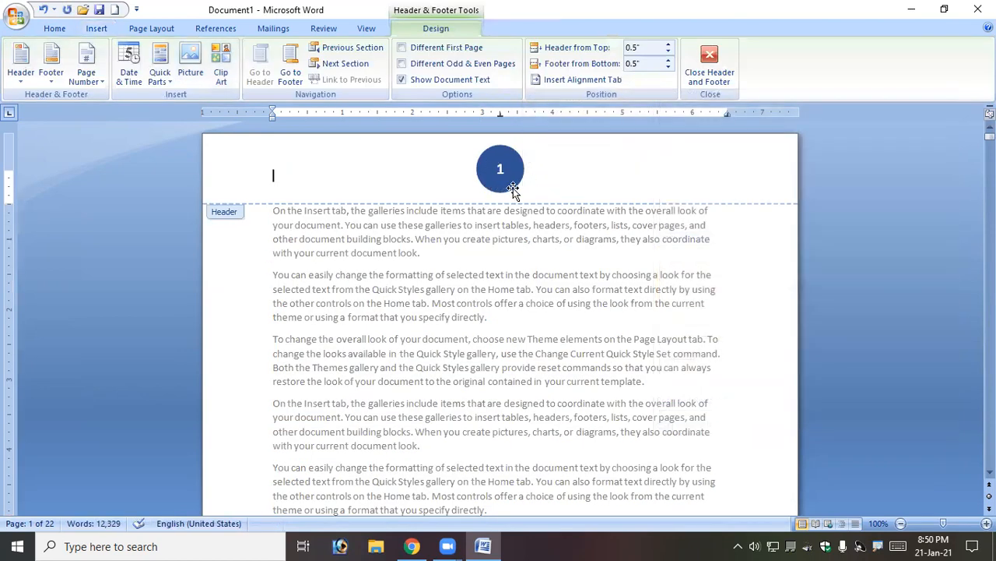
left_click(710, 61)
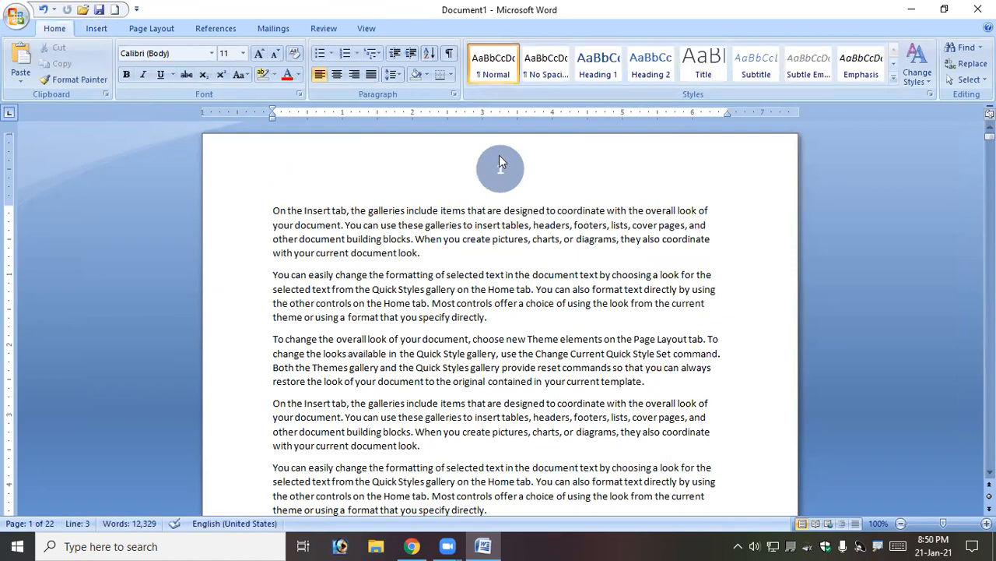
Step: Examine the circled page numbers at the top of the first several pages, returning to page 1
scroll(510, 191, "down", 15)
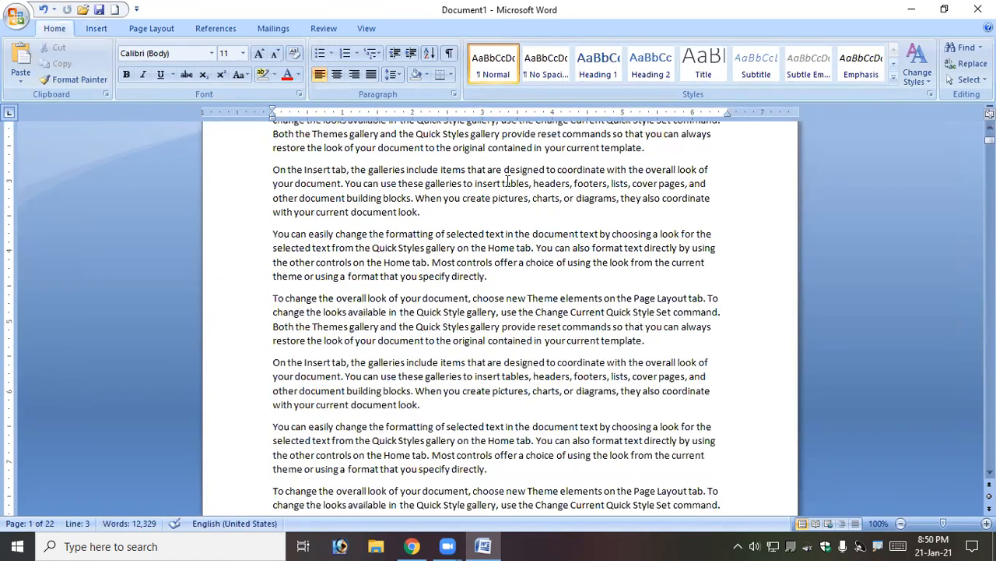
scroll(531, 351, "down", 20)
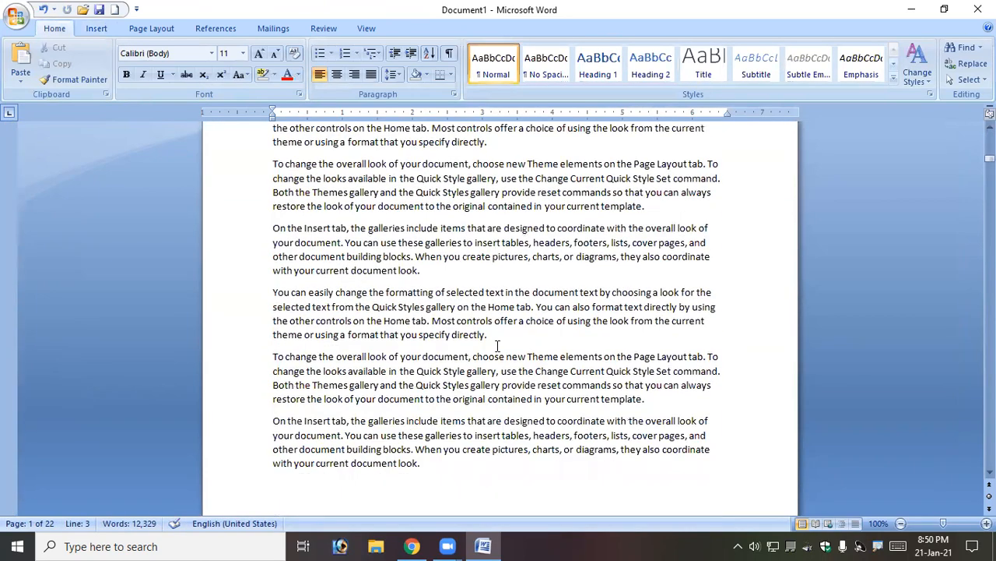
scroll(497, 346, "down", 20)
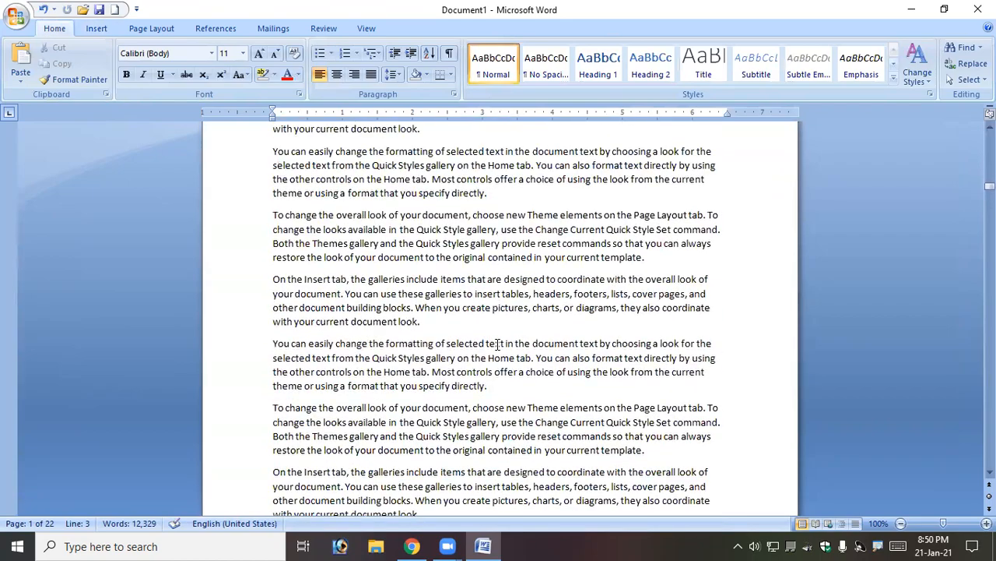
scroll(503, 342, "up", 8)
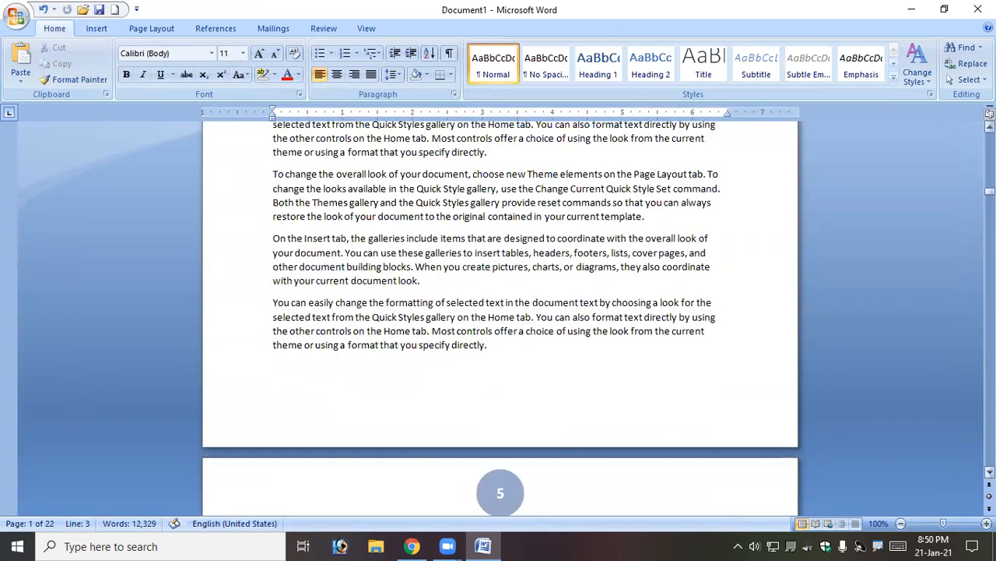
left_click_drag(990, 145, 991, 134)
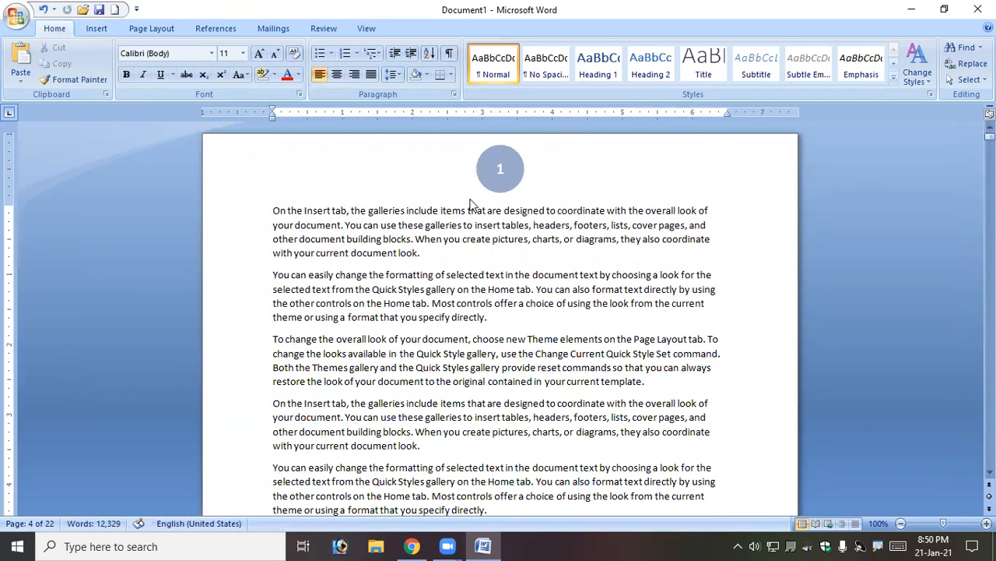
Step: Delete the circled page number from the page 1 header and close header and footer editing
double_click(512, 168)
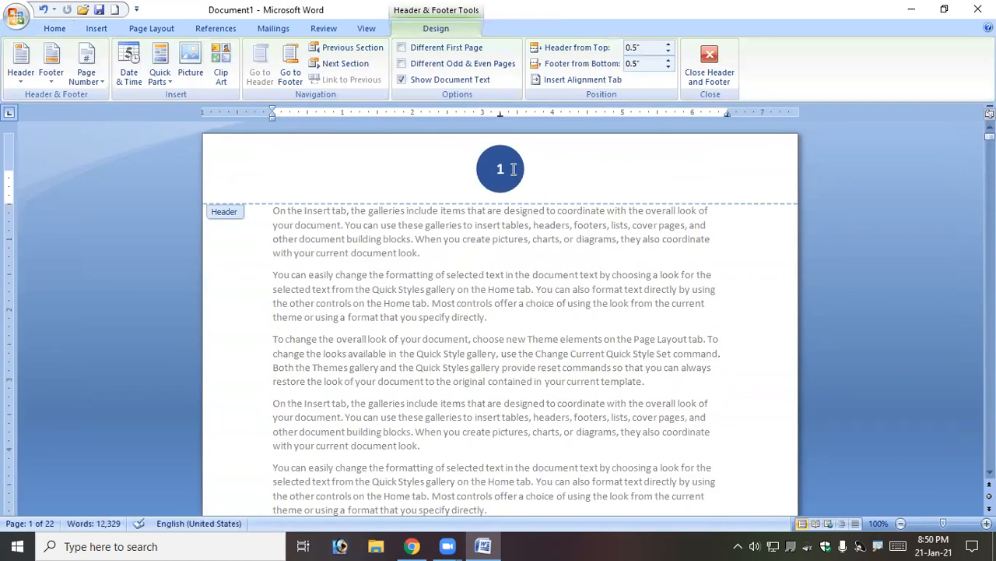
left_click(513, 168)
key("ctrl+a")
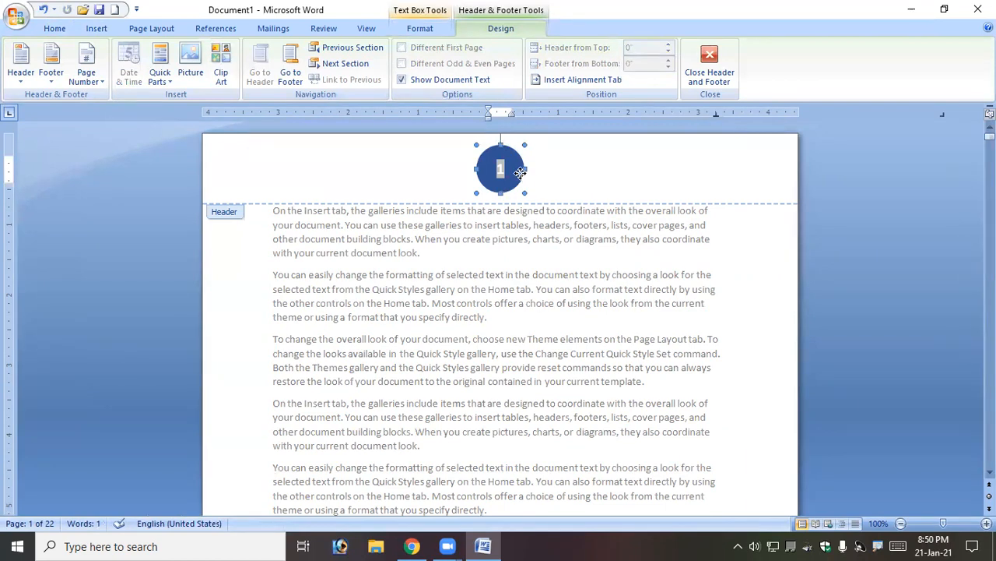
key("Delete")
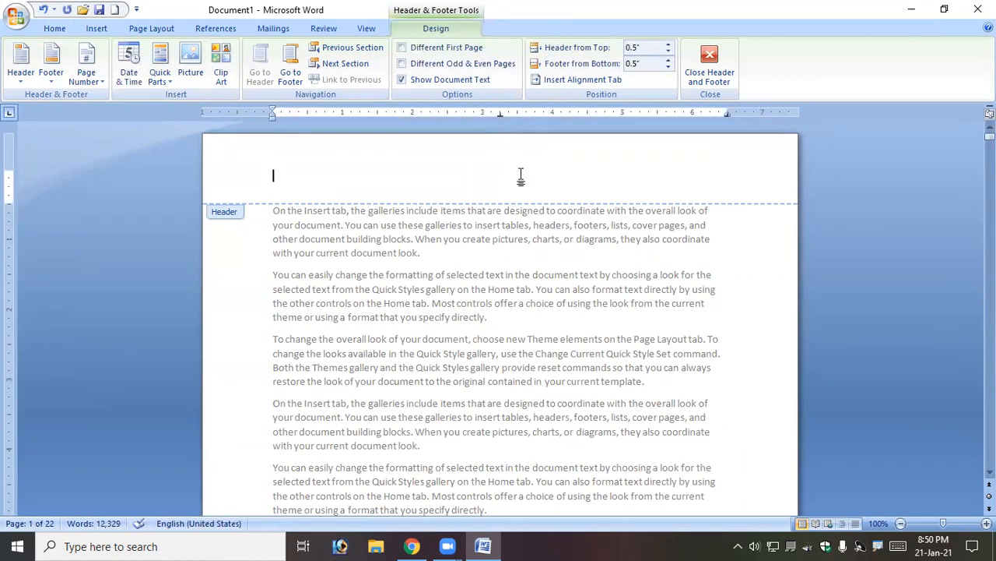
left_click(709, 66)
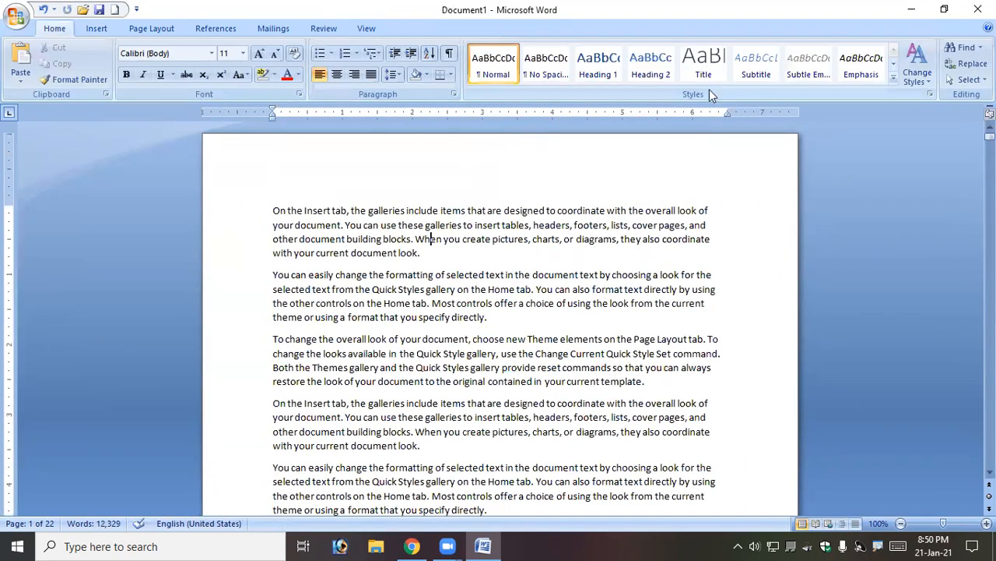
Step: Insert a bottom-of-page number in the Plain Number 2 style
left_click(96, 29)
left_click(545, 71)
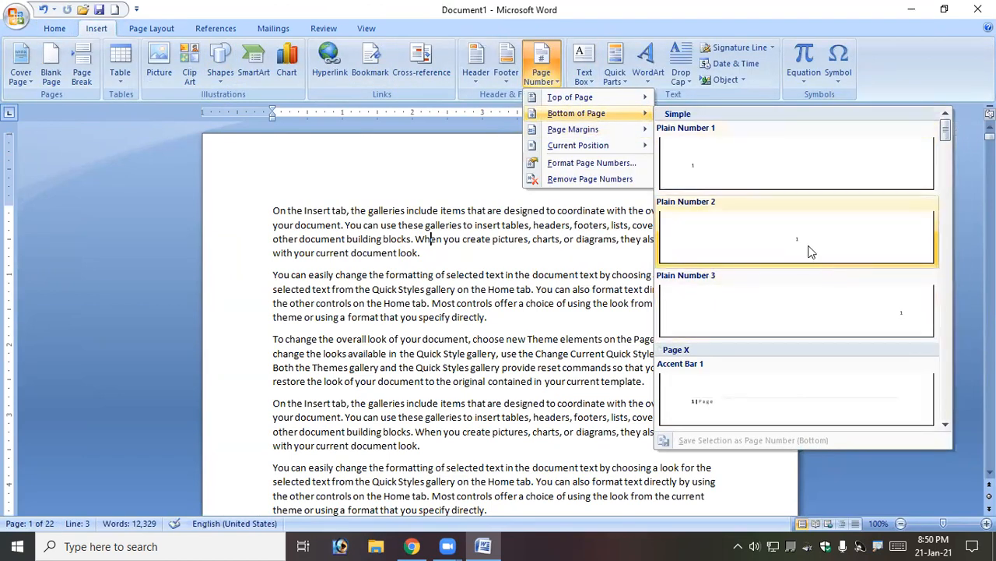
left_click(799, 251)
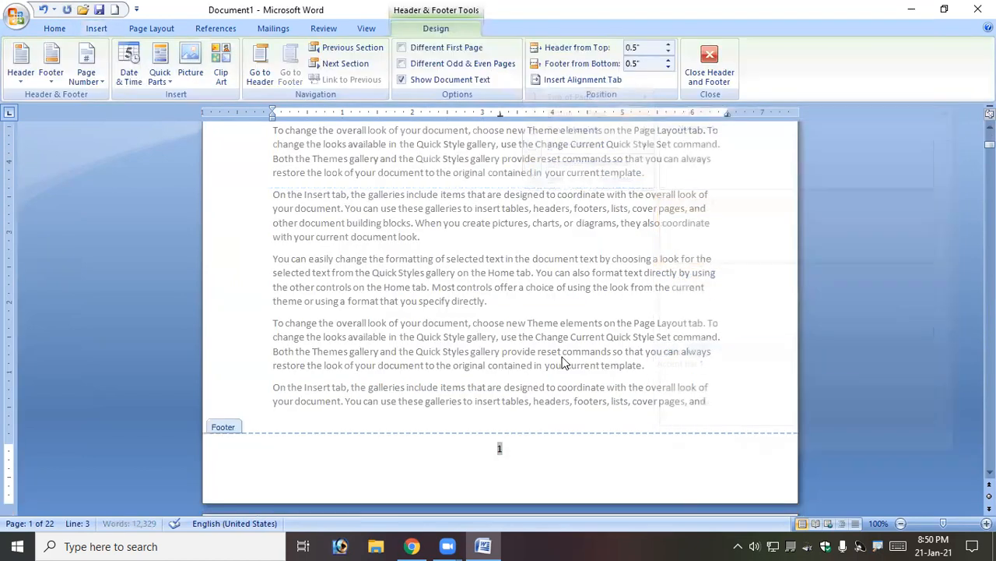
Step: Delete the centred page number from the footer, close header and footer editing and return to the start of page 1
double_click(514, 446)
key("Delete")
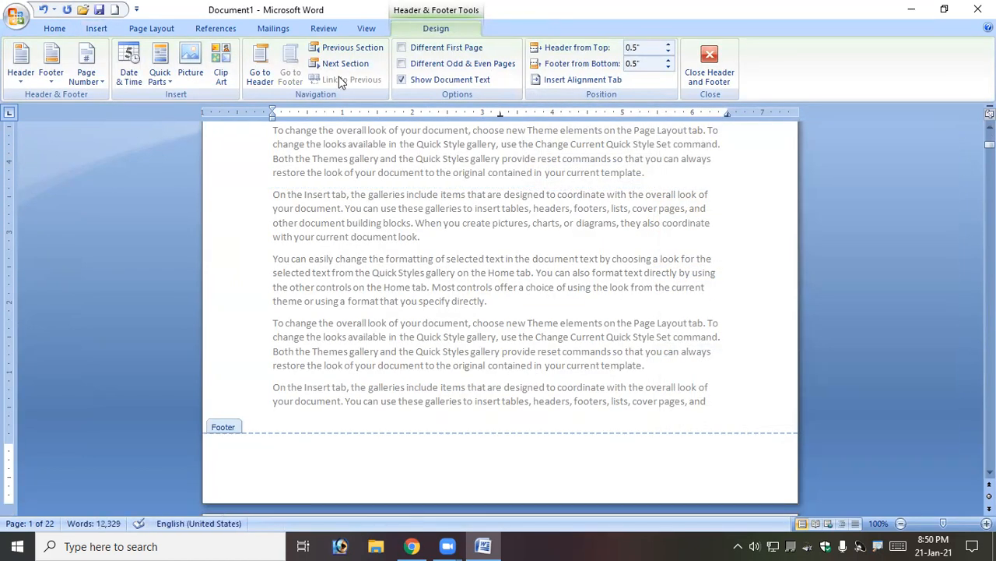
left_click(699, 75)
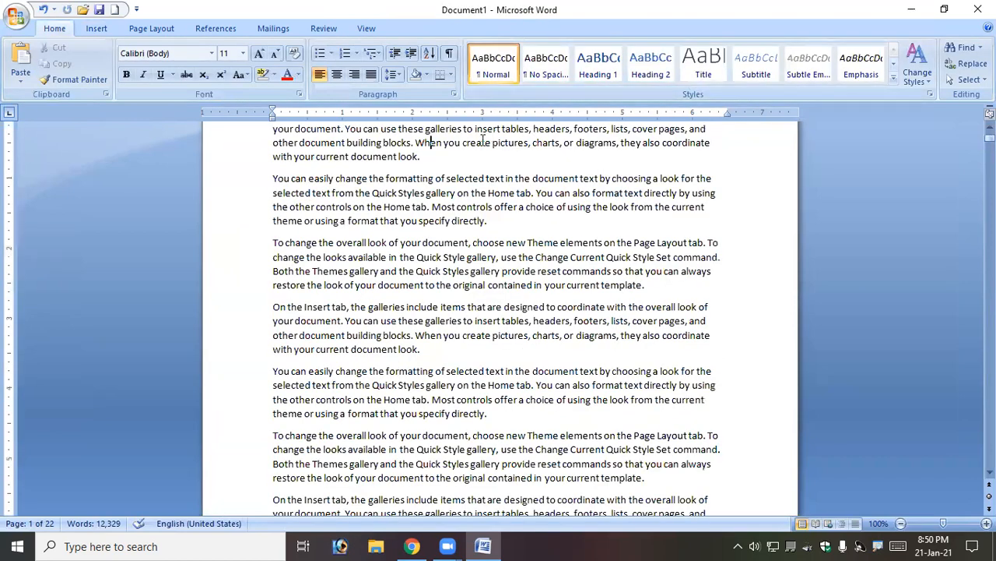
scroll(418, 262, "up", 3)
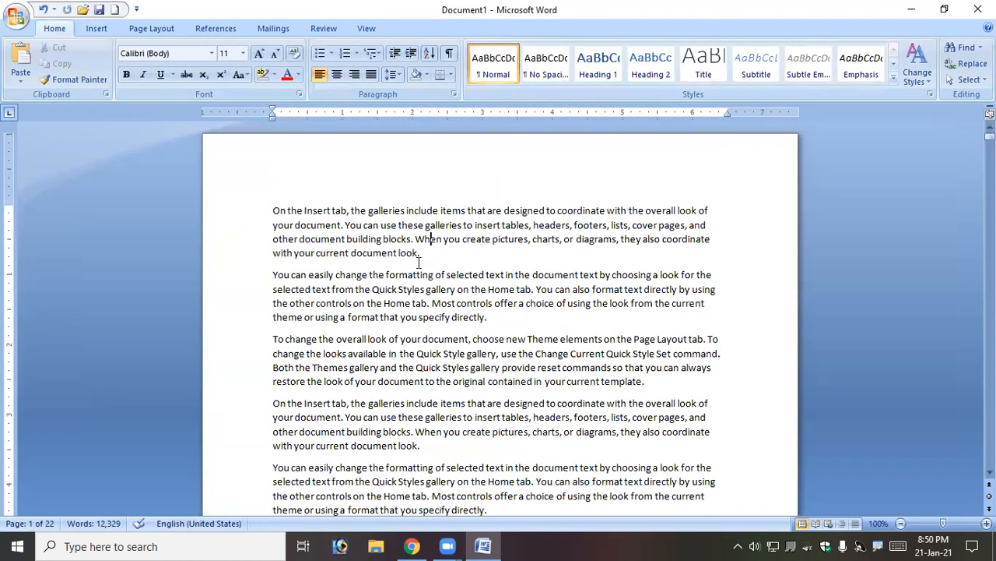
Step: Set the page number format to uppercase Roman numerals (I, II, III, ...), continuing from the previous section
left_click(100, 33)
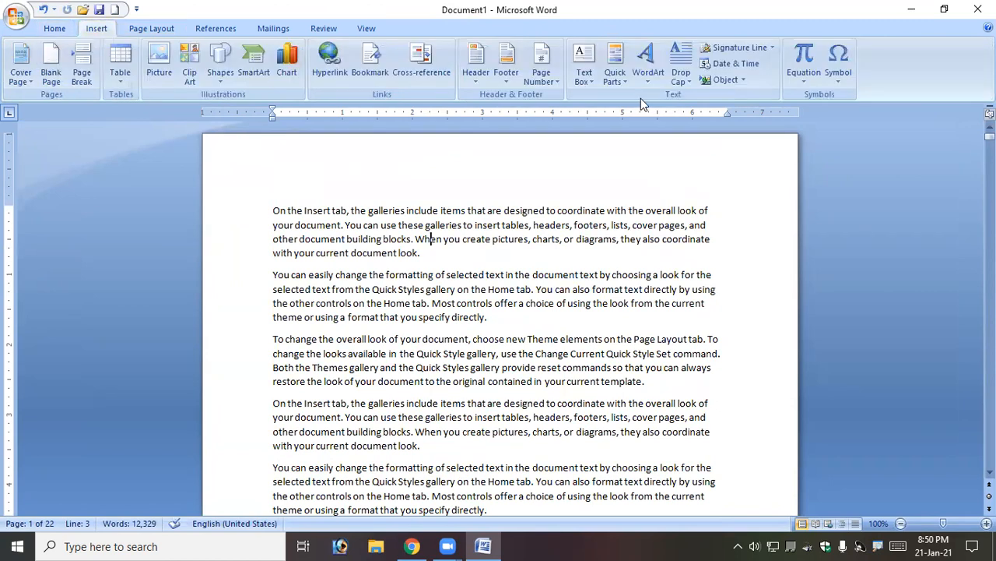
left_click(548, 73)
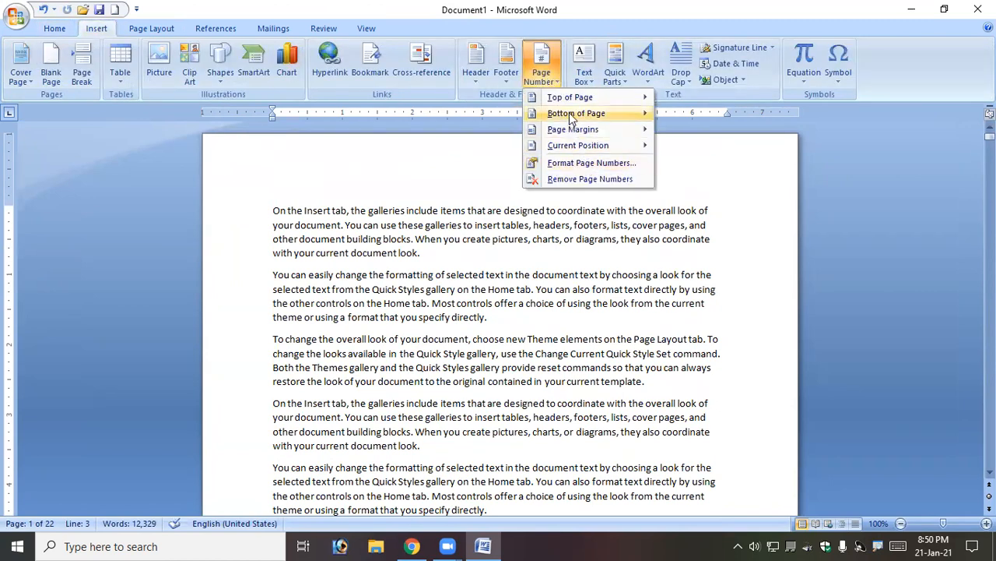
left_click(553, 81)
left_click(553, 80)
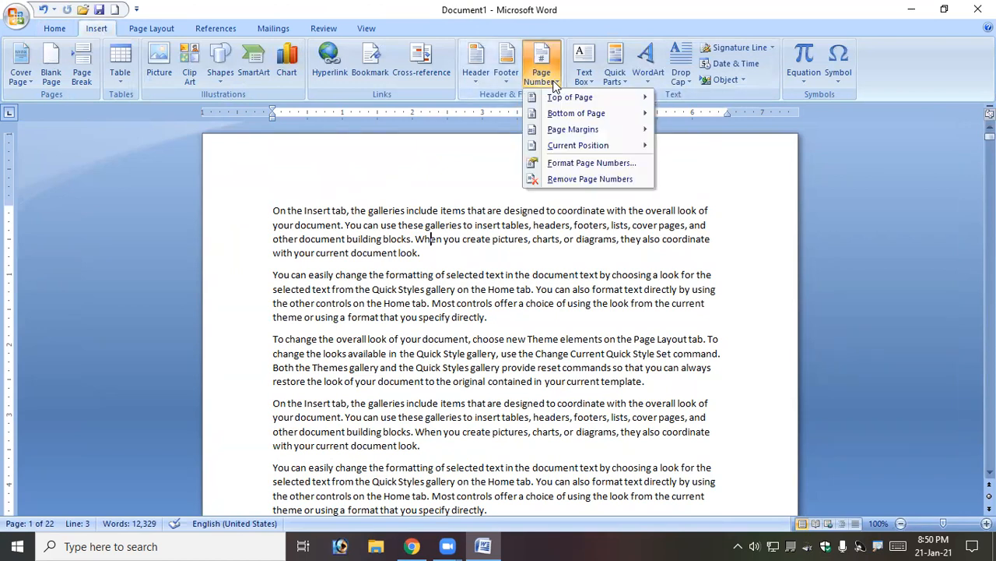
left_click(623, 163)
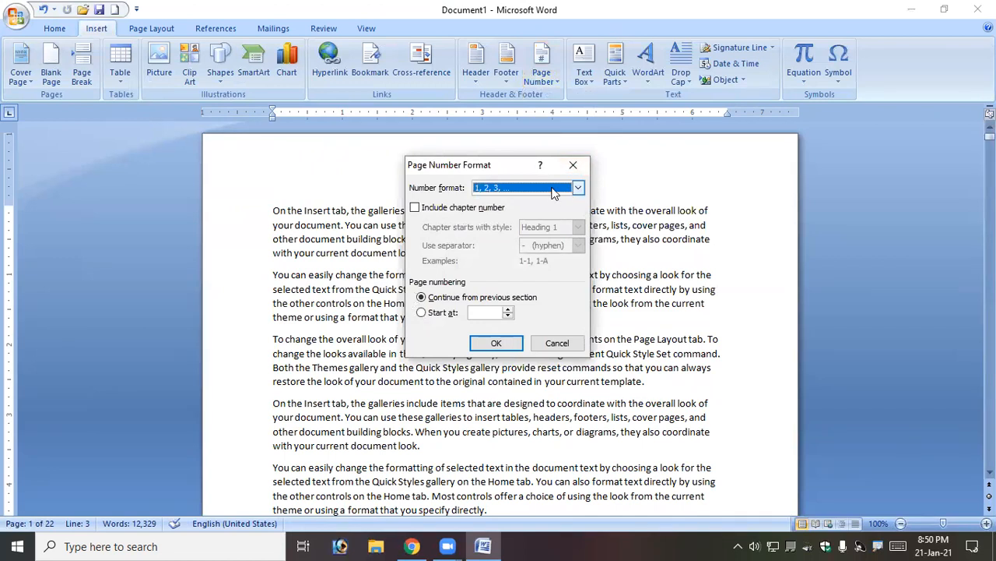
left_click(578, 190)
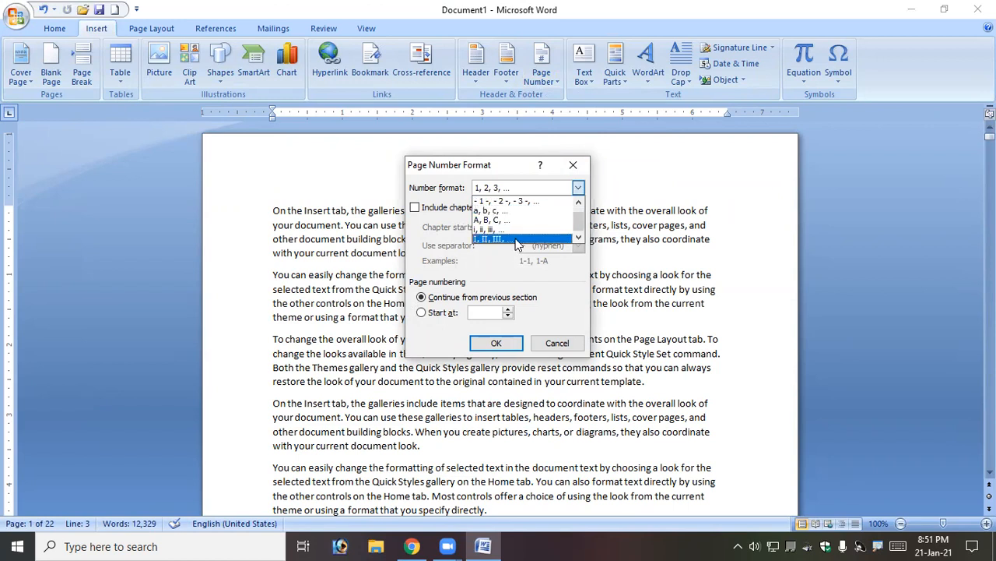
left_click(517, 239)
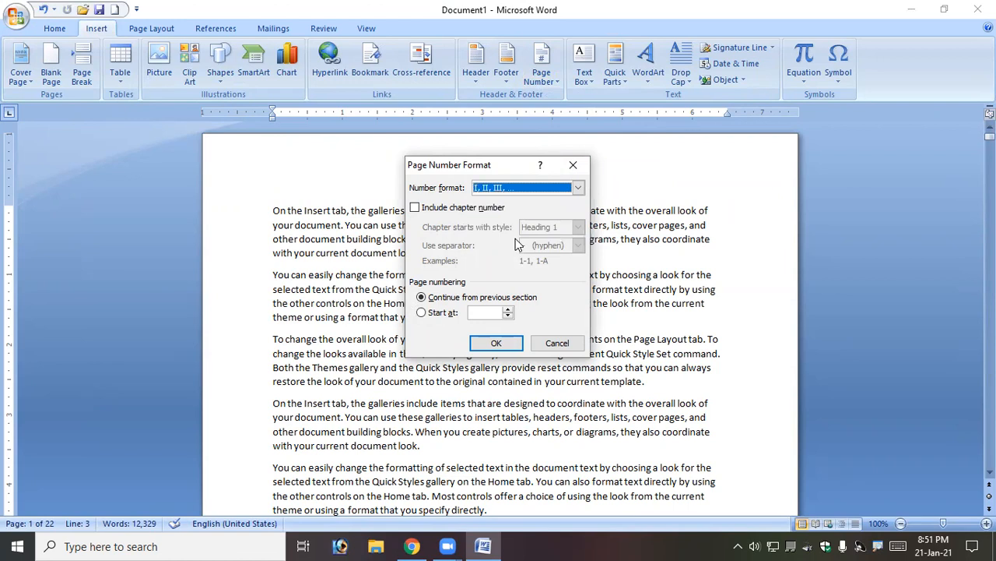
left_click(503, 348)
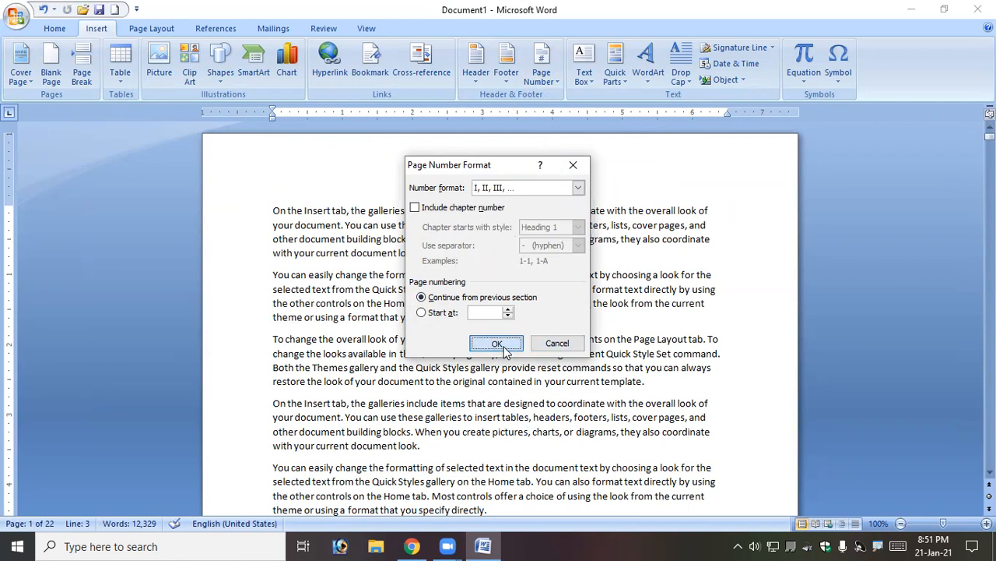
Step: Insert a top-of-page number in the Plain Number 1 style and close header and footer editing
left_click(541, 70)
mouse_move(623, 113)
left_click(729, 150)
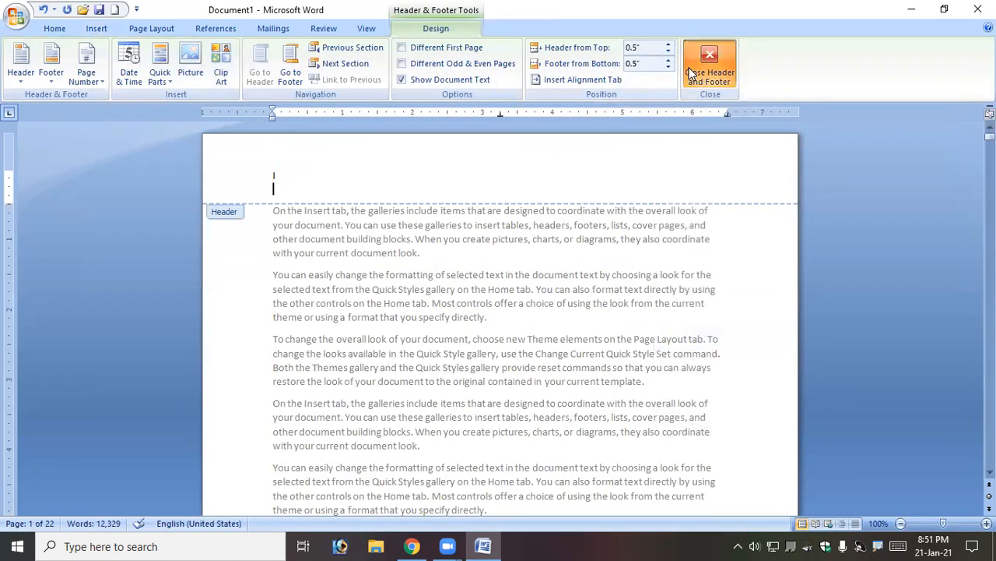
left_click(708, 66)
Step: Examine the Roman page numbers in the headers of the first four pages, briefly opening and closing the page 4 header
scroll(265, 372, "up", 2)
scroll(269, 312, "down", 8)
scroll(276, 261, "up", 8)
scroll(311, 364, "down", 4)
scroll(320, 363, "up", 2)
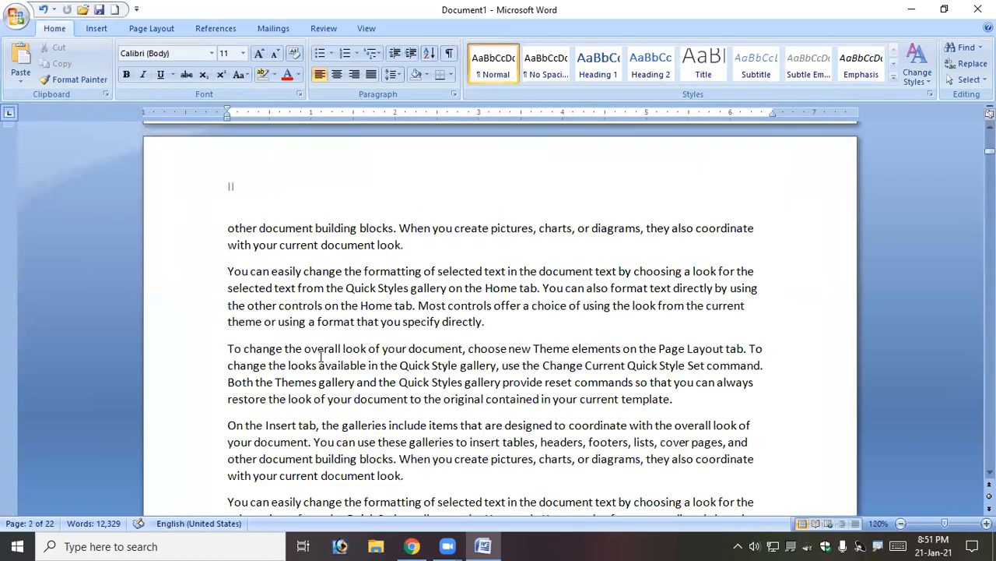
scroll(304, 371, "down", 11)
scroll(272, 441, "down", 3)
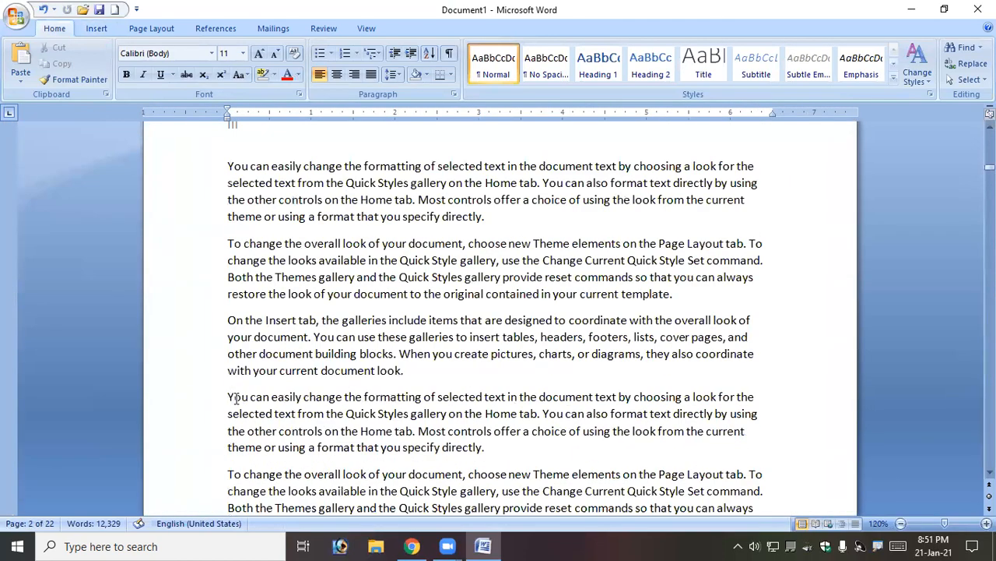
scroll(257, 447, "down", 2)
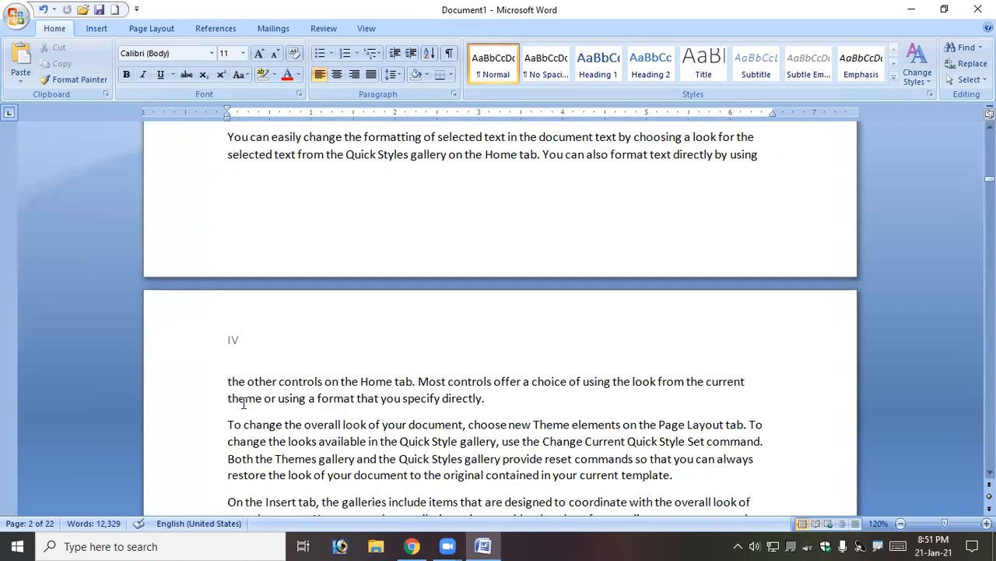
double_click(233, 339)
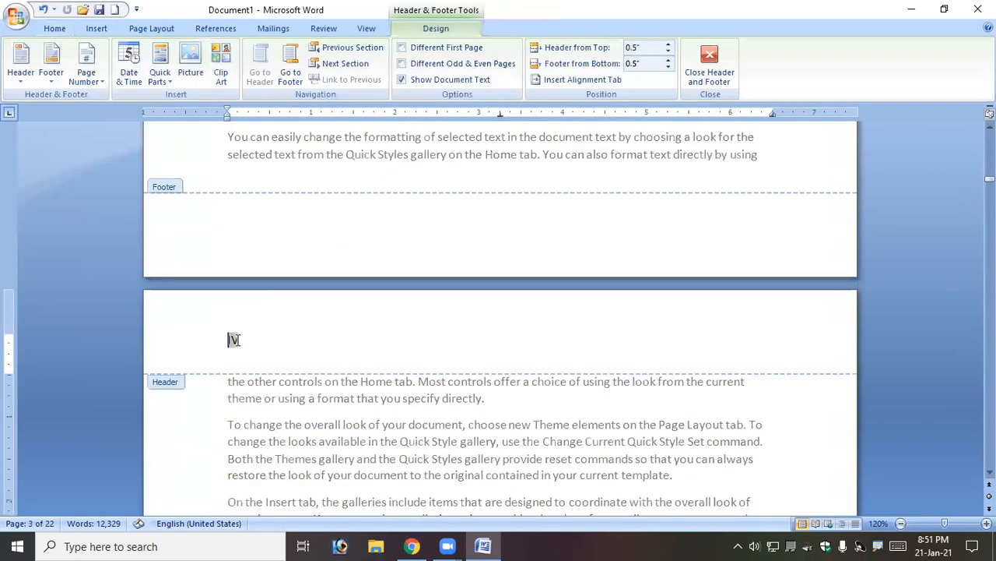
left_click(713, 89)
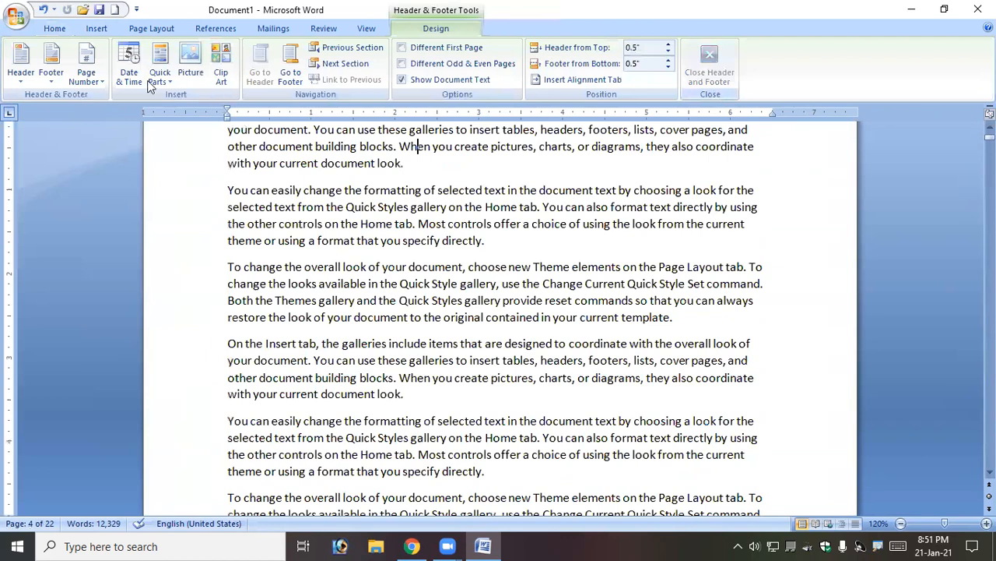
Step: Remove all page numbers with the Remove Page Numbers command and check the first pages
left_click(95, 30)
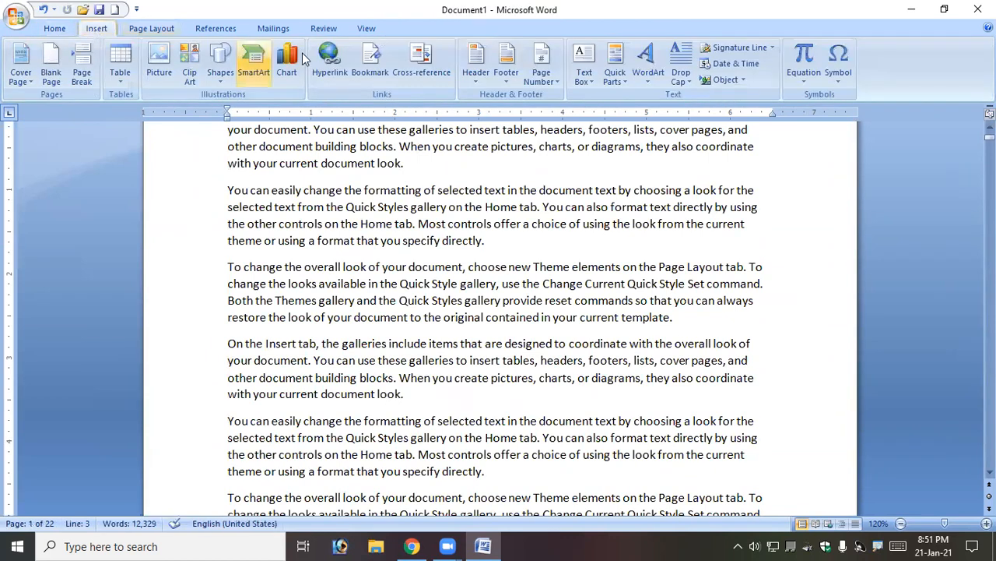
left_click(554, 78)
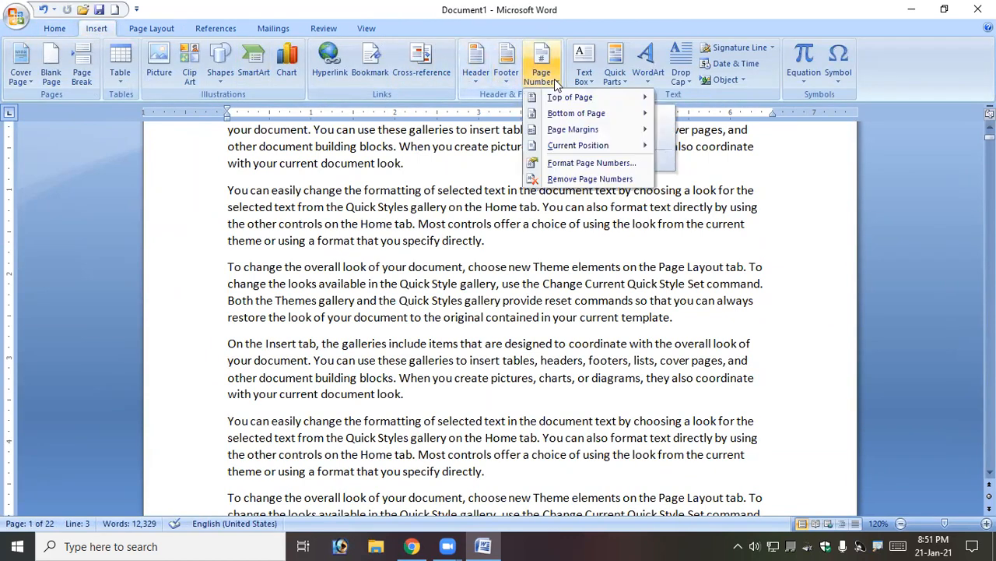
left_click(579, 178)
scroll(284, 377, "down", 8)
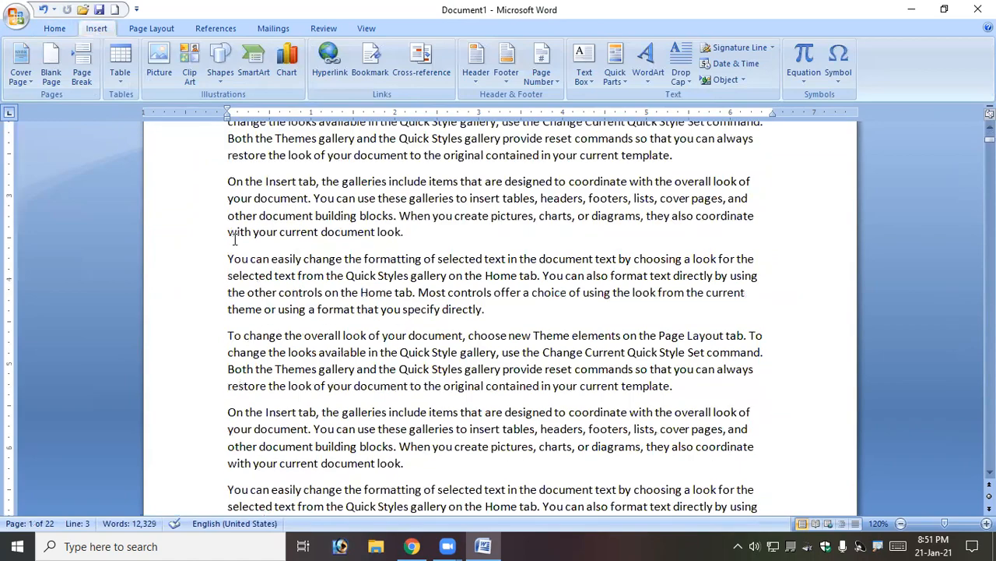
scroll(284, 378, "down", 5)
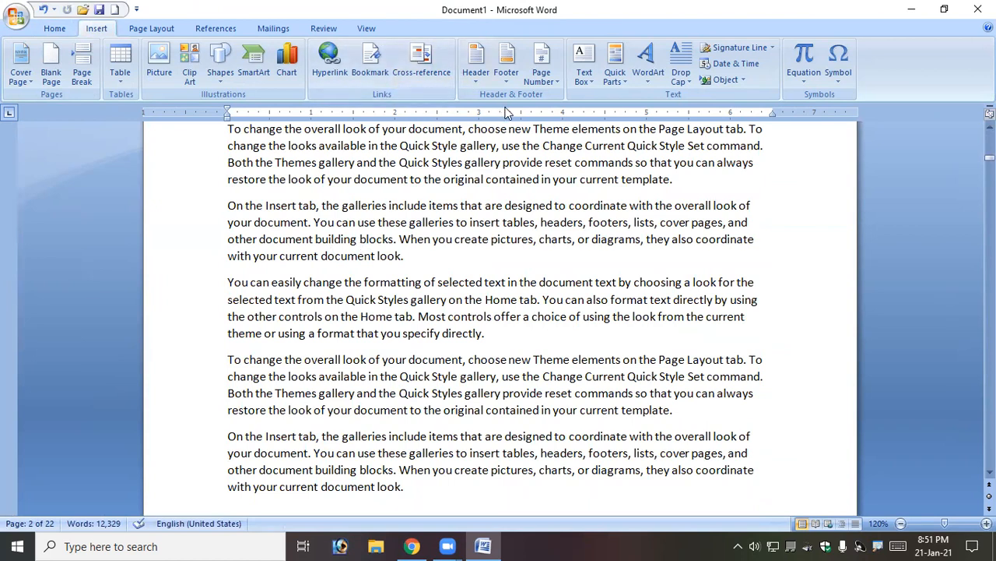
left_click(541, 81)
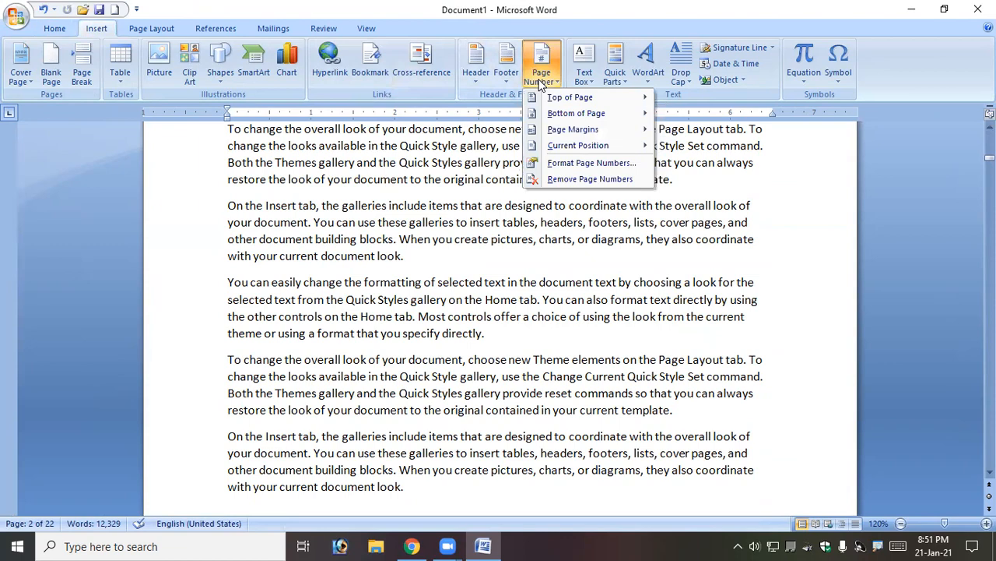
mouse_move(597, 123)
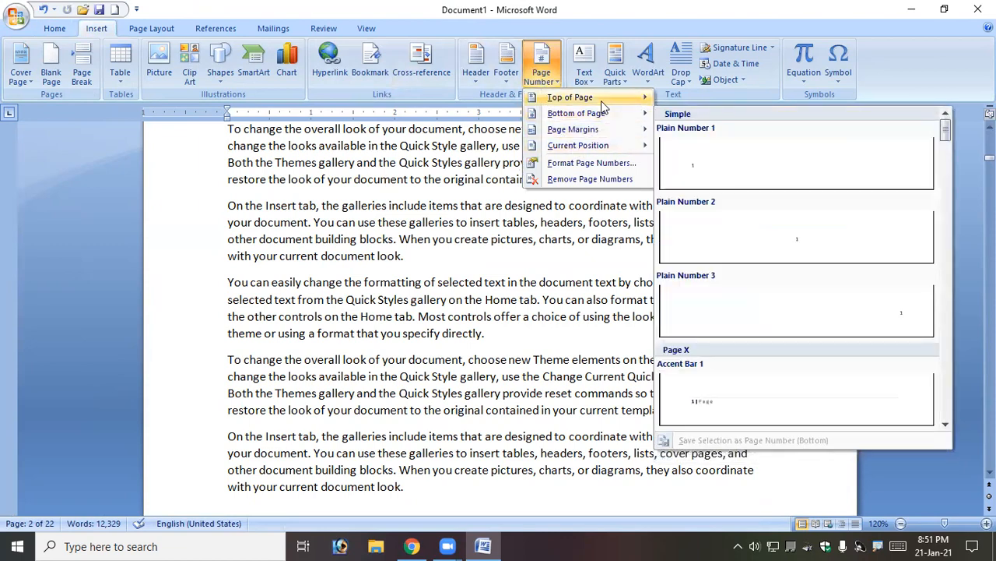
mouse_move(601, 100)
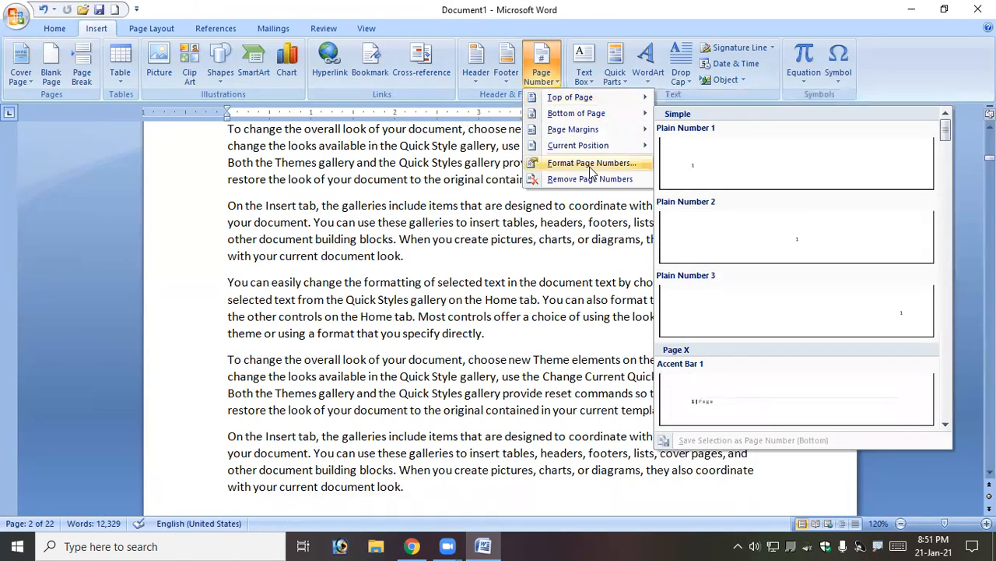
left_click(381, 251)
scroll(402, 241, "down", 1)
scroll(403, 240, "down", 3)
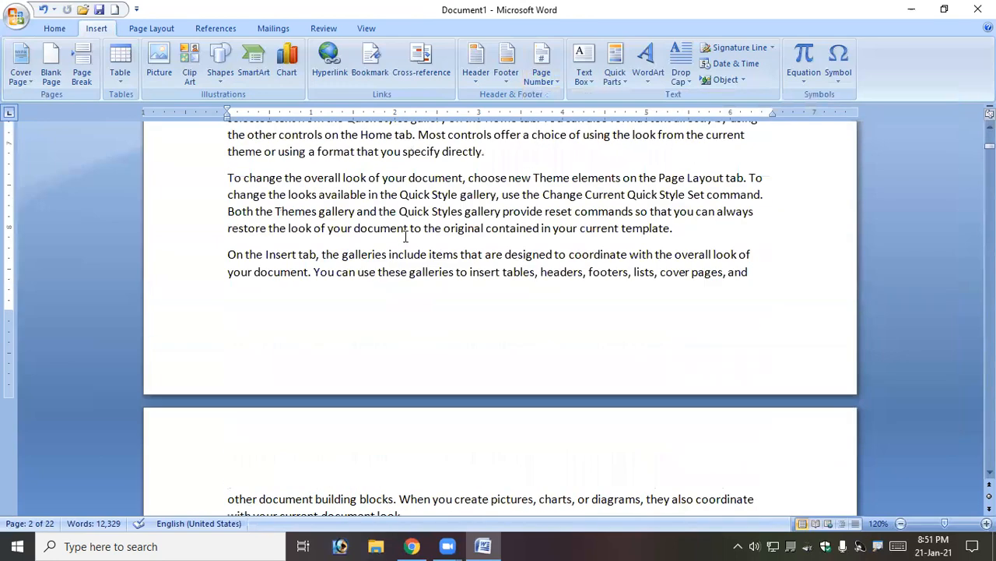
scroll(408, 235, "up", 4)
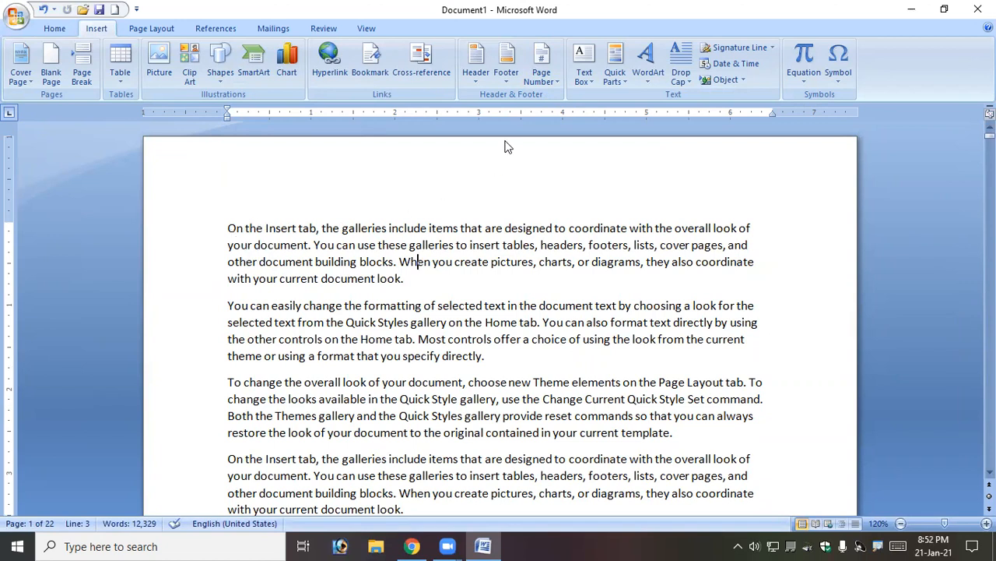
Step: Set the page number format to 1, 2, 3, ... starting at 5, dismissing the Steam login window that interrupts
left_click(541, 70)
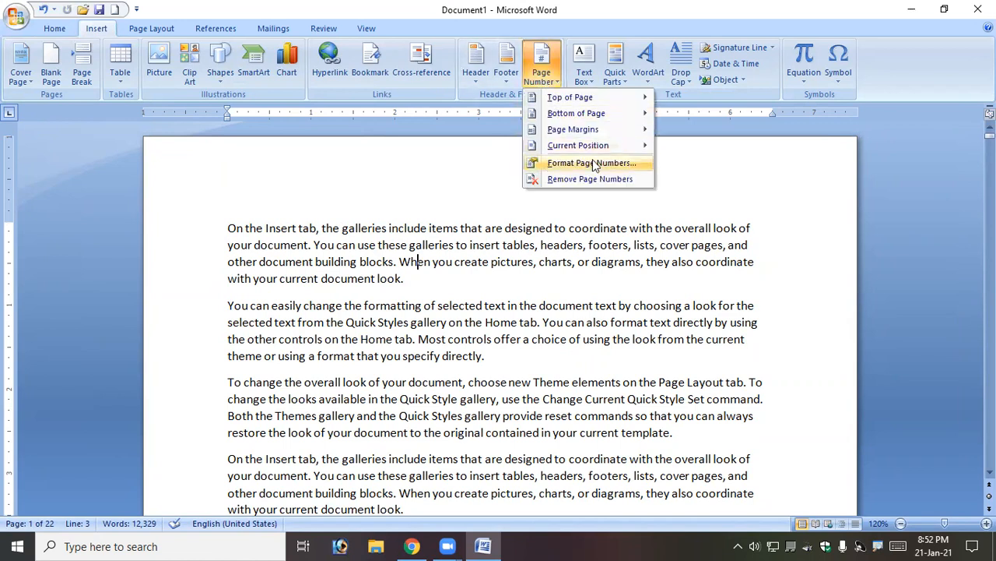
left_click(606, 165)
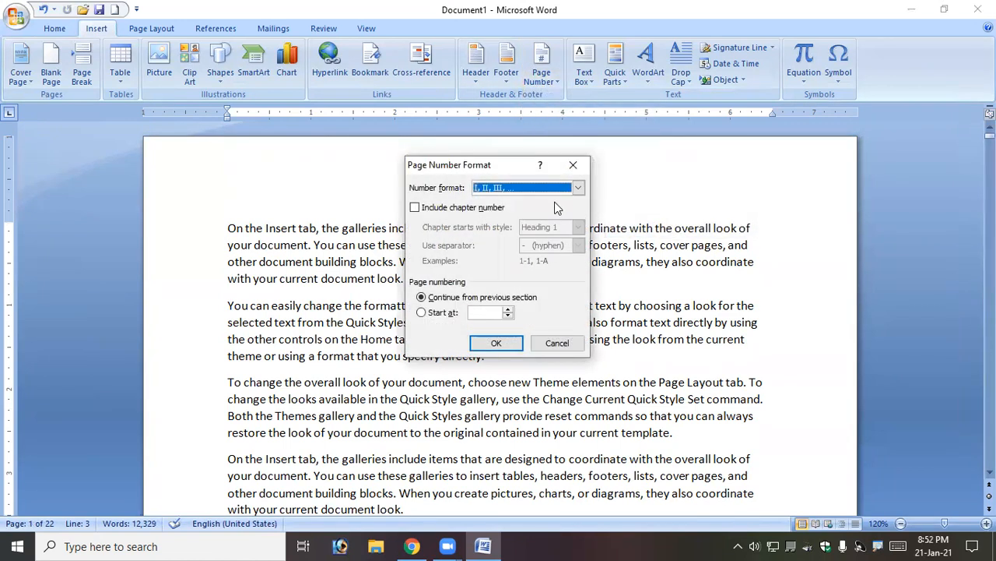
left_click(579, 188)
scroll(544, 200, "up", 1)
left_click(507, 201)
left_click(485, 315)
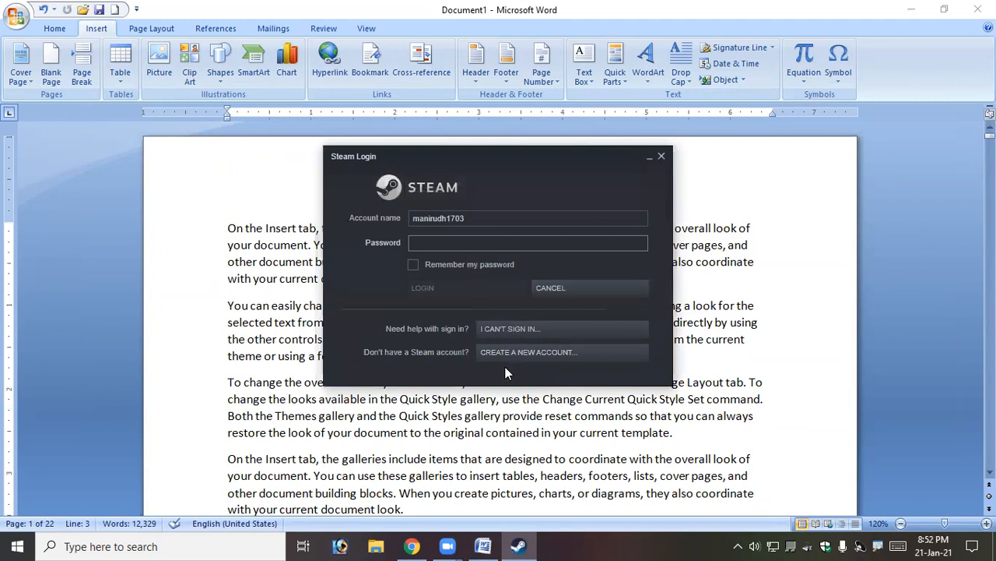
left_click(661, 156)
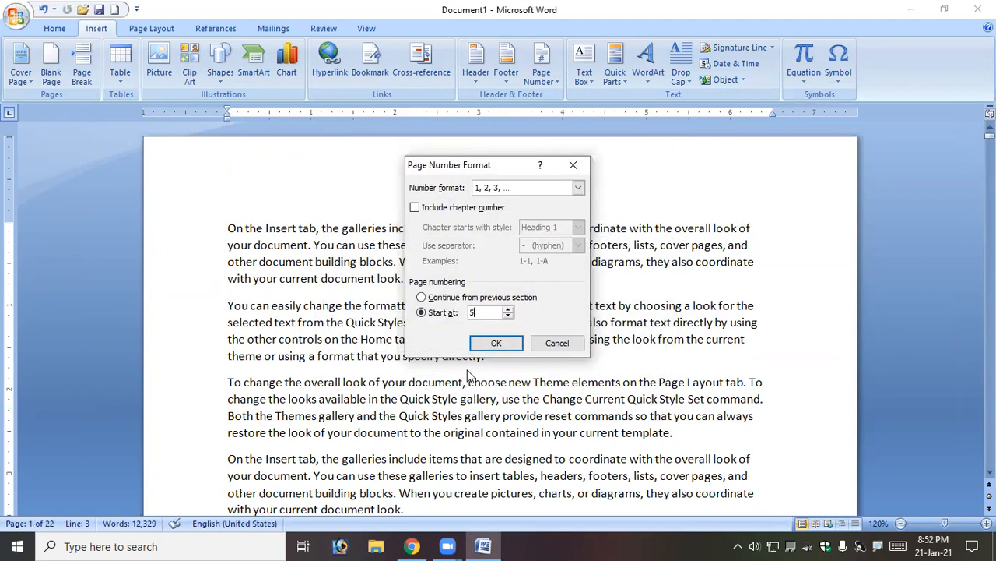
left_click(497, 343)
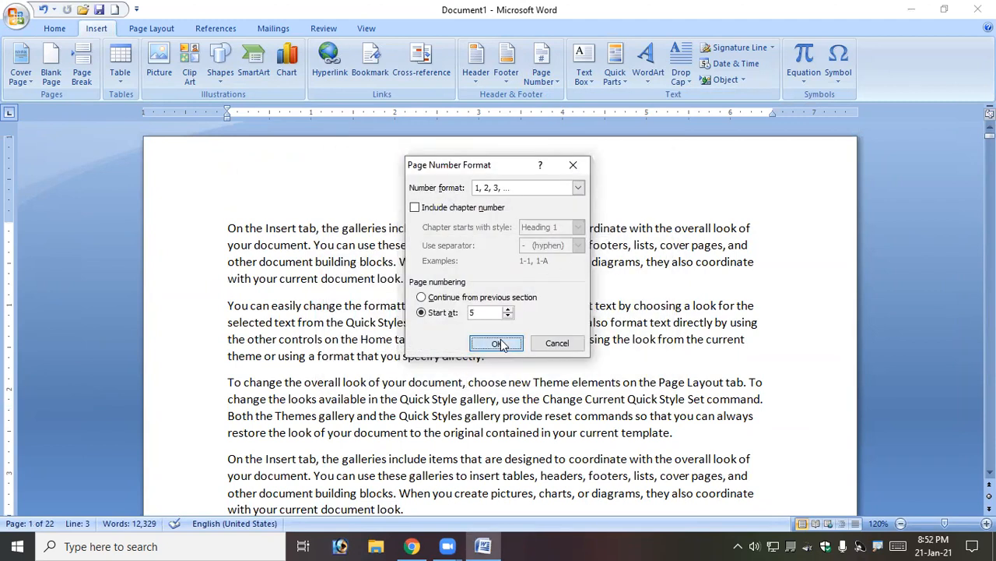
Step: Insert a top-of-page number in the Plain Number 1 style, close header editing, and check the numbering on the first pages
left_click(542, 63)
mouse_move(580, 97)
left_click(711, 154)
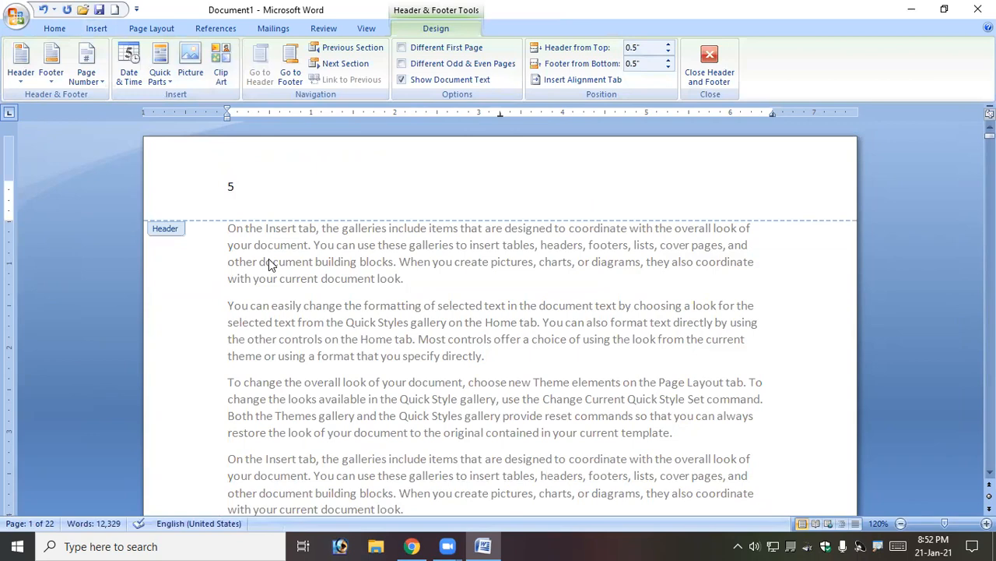
left_click(709, 70)
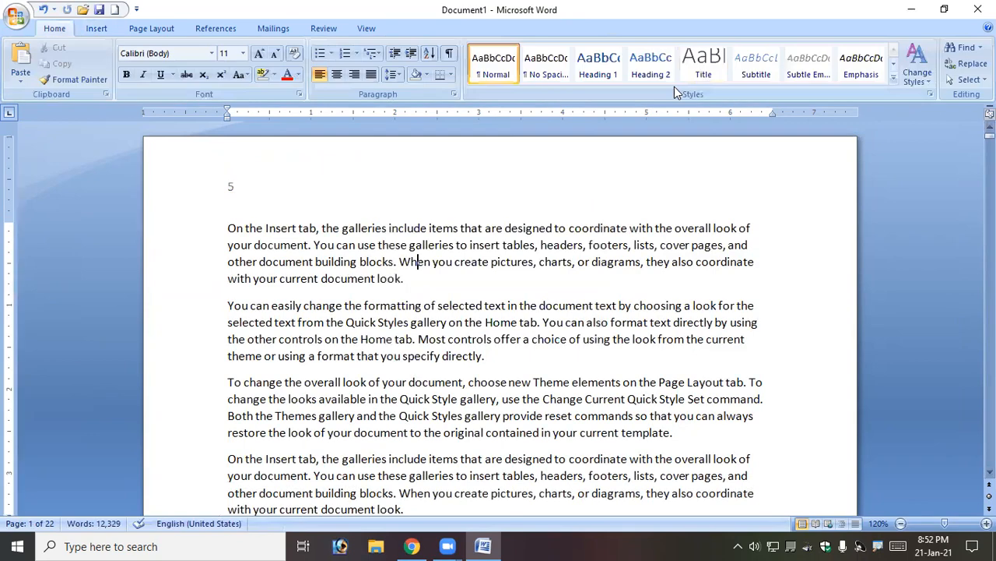
scroll(252, 315, "down", 18)
scroll(263, 340, "up", 18)
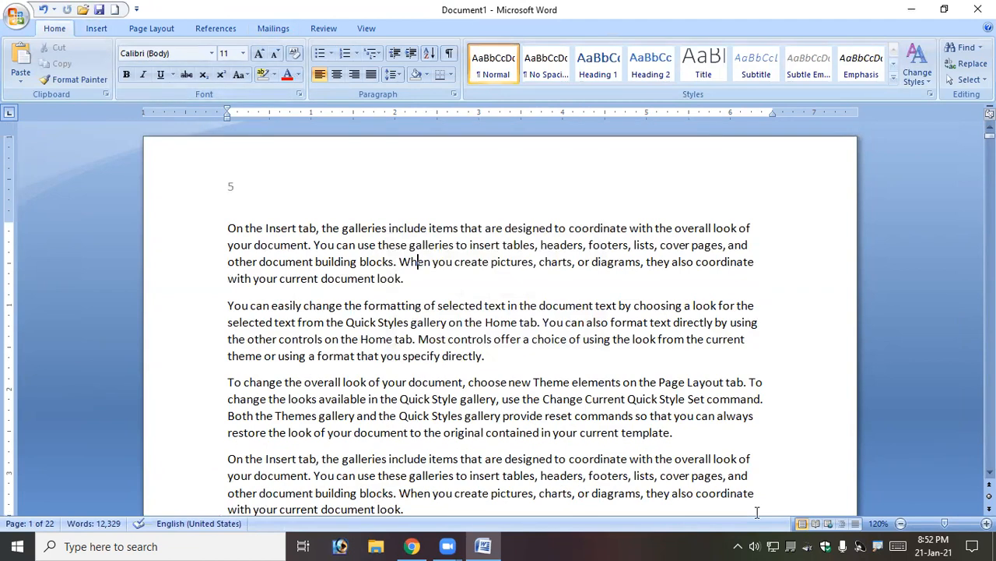
Step: Remove all page numbers with the Remove Page Numbers command and delete all of the document's body text
left_click(102, 31)
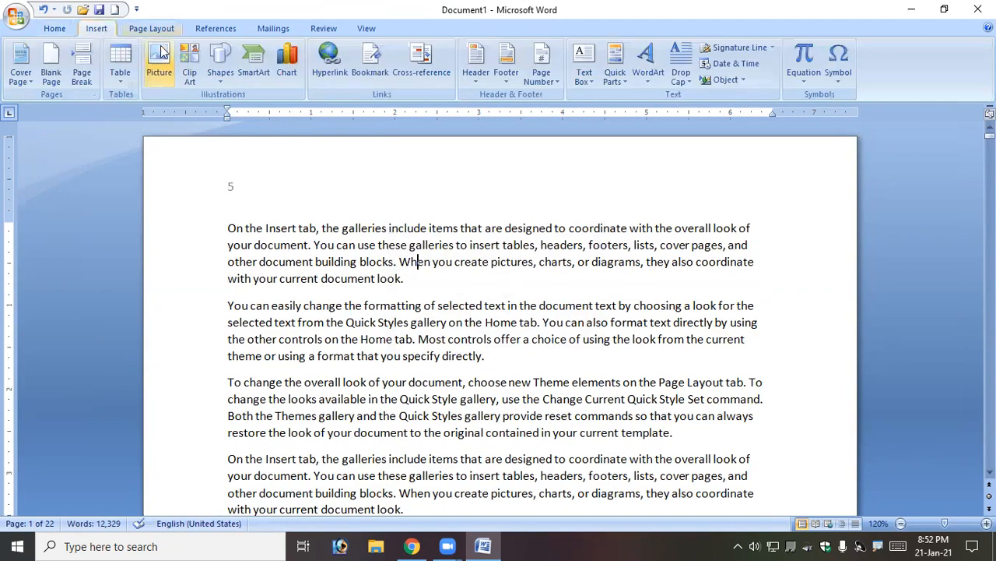
left_click(555, 82)
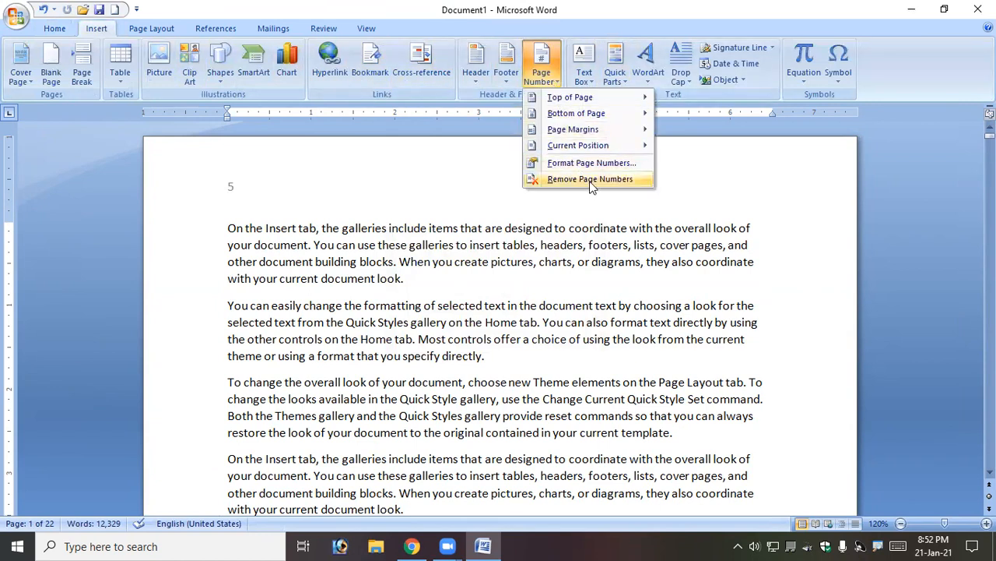
left_click(549, 179)
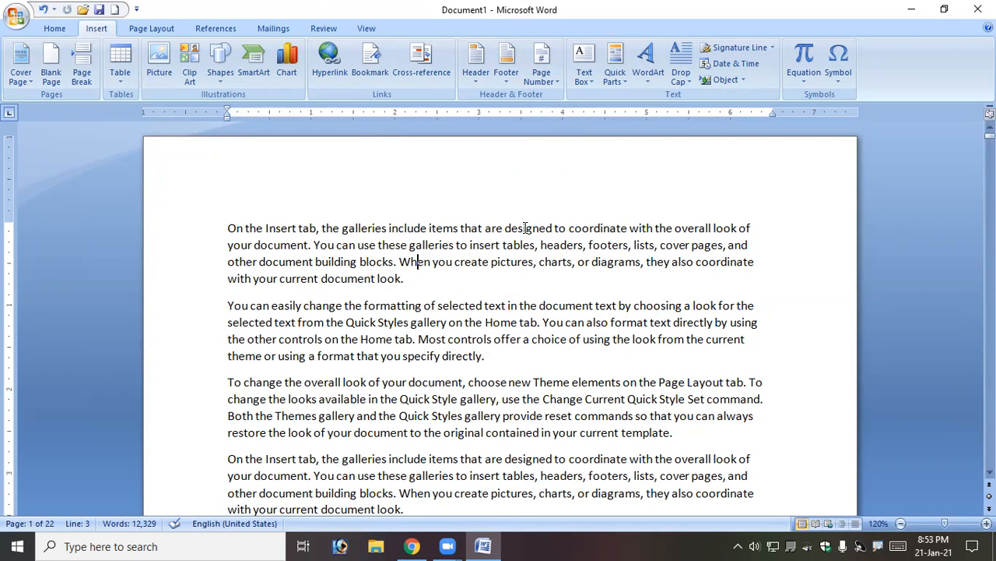
left_click(484, 266)
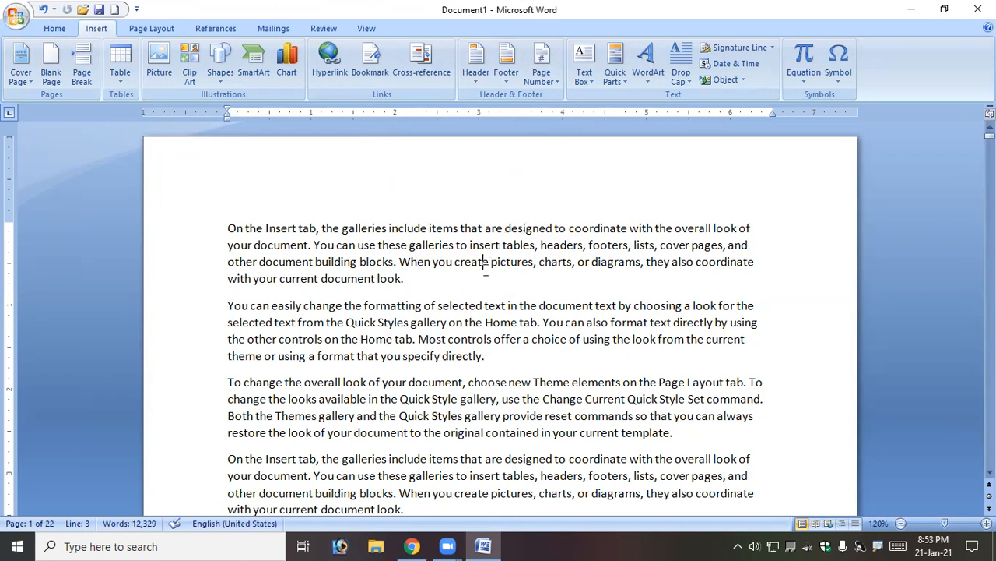
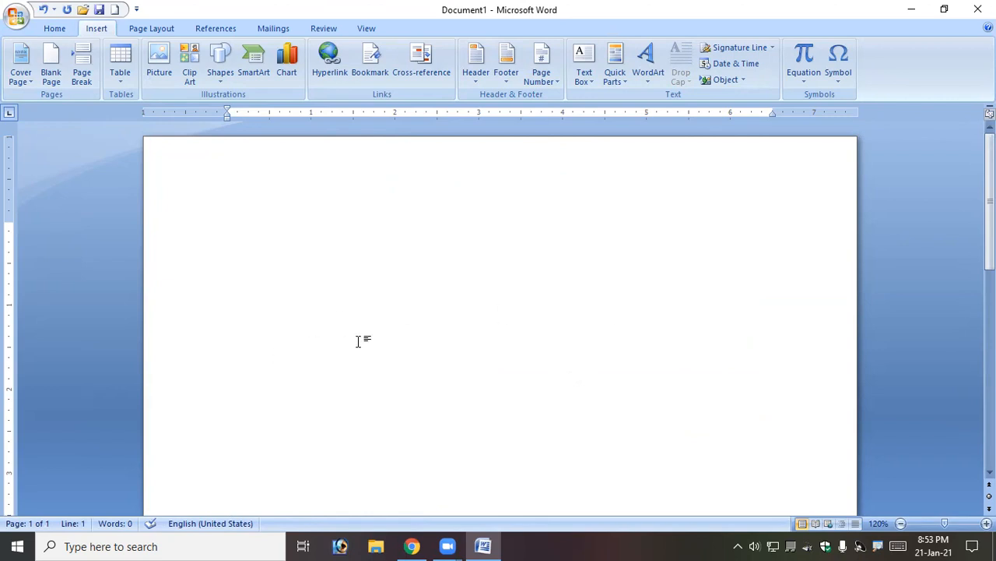
scroll(359, 340, "down", 1)
scroll(443, 382, "up", 1)
Step: Insert the built-in Tiles Sidebar text box, move it lower on the page, and undo both the move and the insertion
left_click(589, 80)
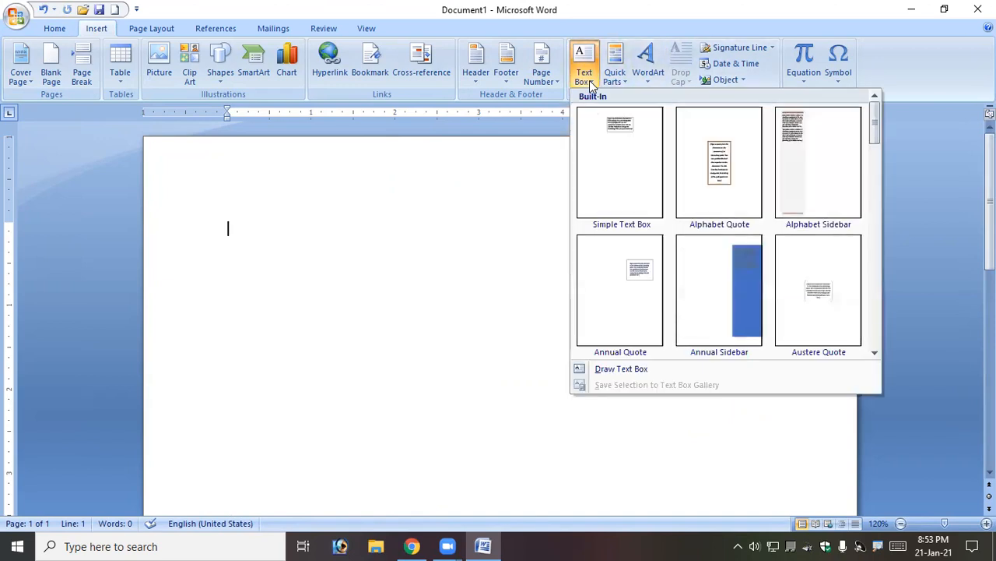
scroll(779, 210, "down", 8)
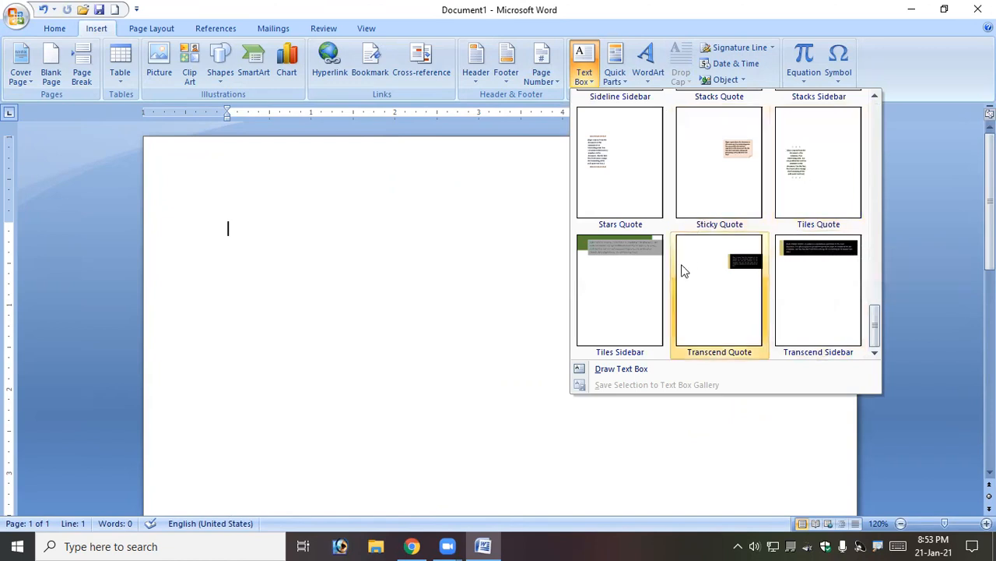
left_click(614, 257)
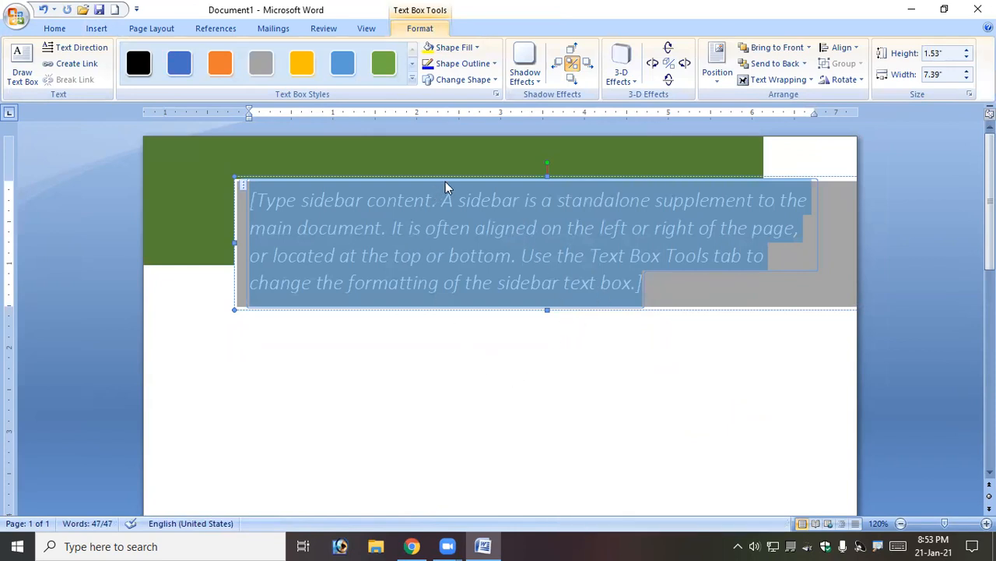
left_click_drag(459, 176, 485, 183)
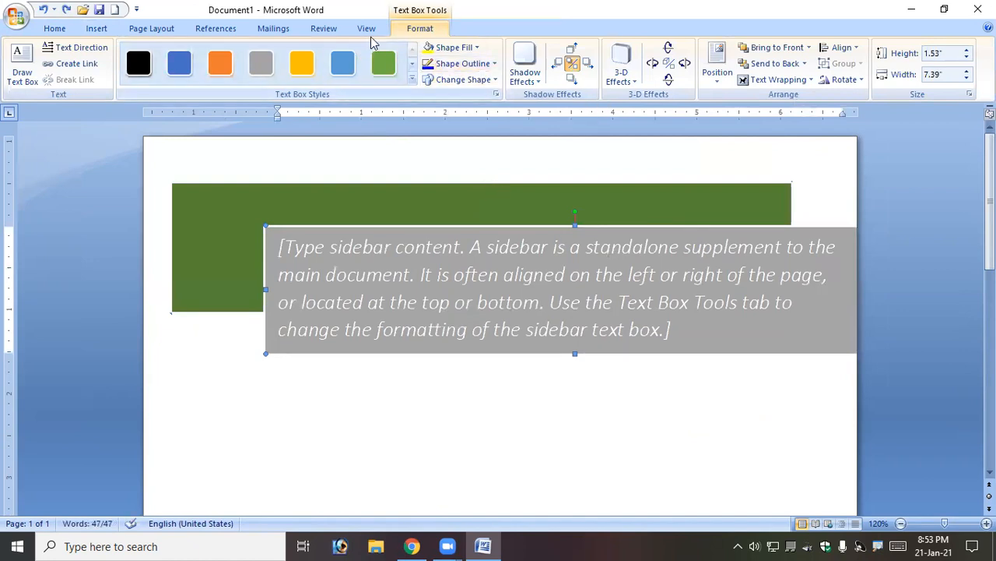
key("ctrl+z")
key("ctrl+z")
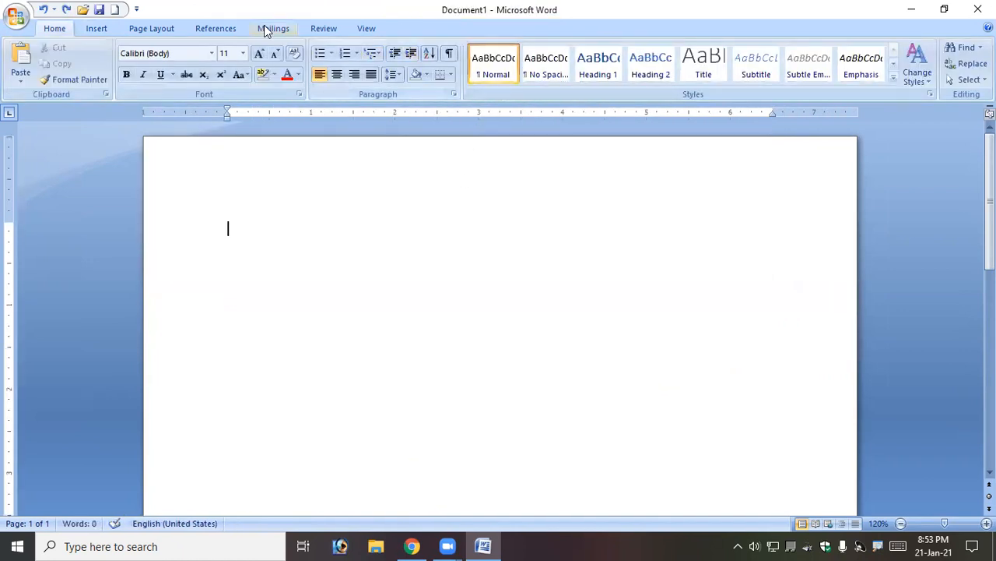
Step: Draw a text box about 1.7" high and 1.4" wide near the upper-right corner of the page
left_click(96, 28)
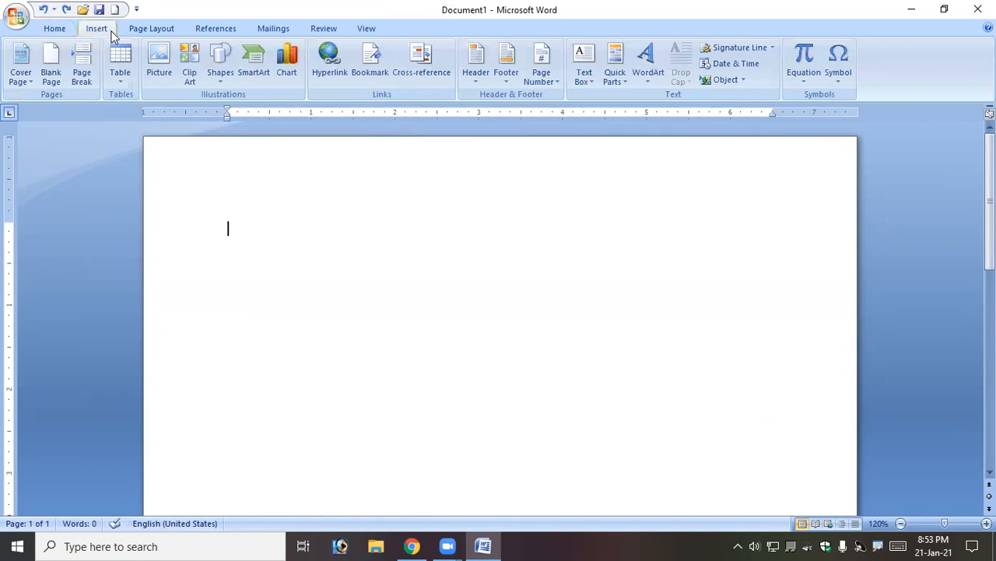
left_click(584, 74)
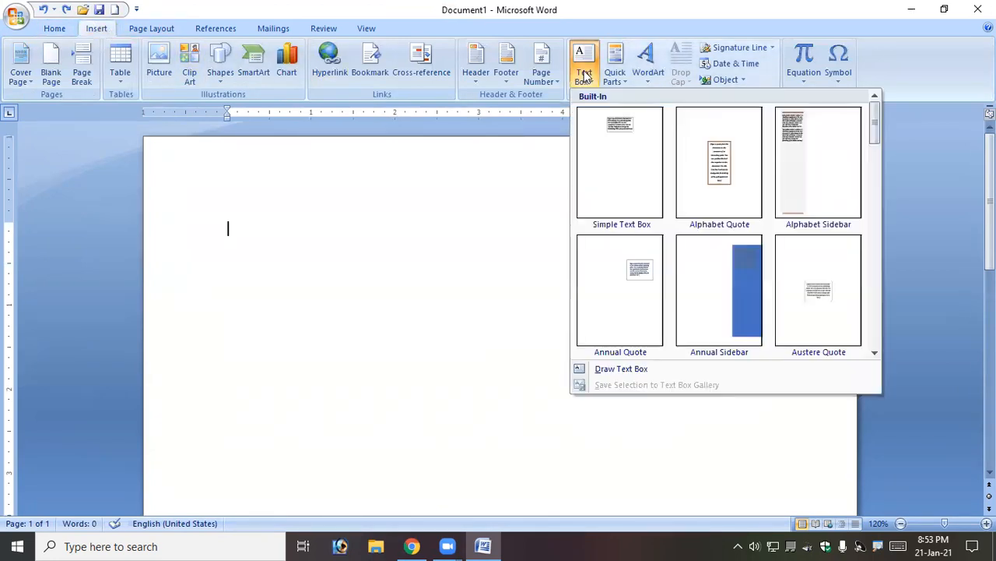
left_click(664, 371)
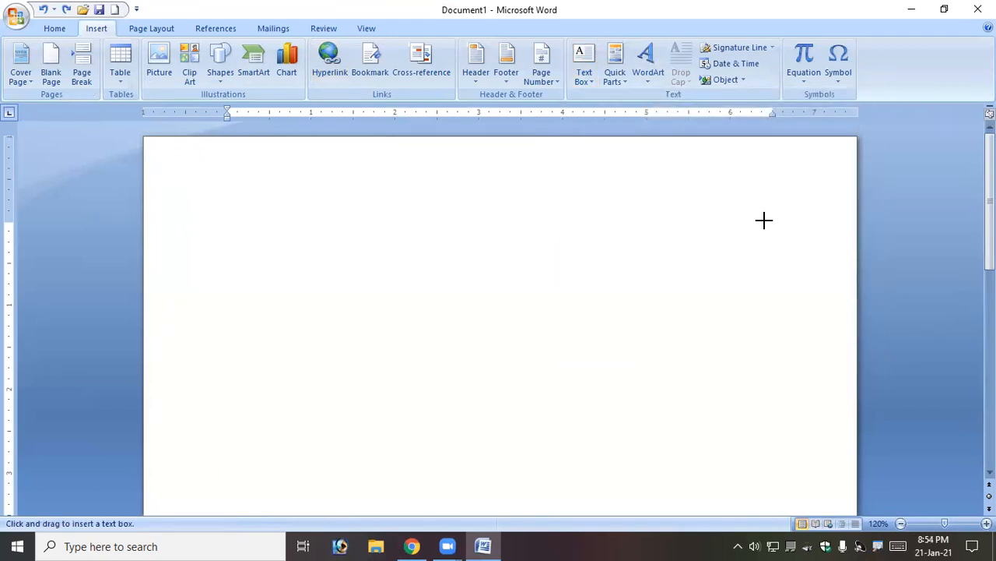
left_click_drag(666, 177, 787, 323)
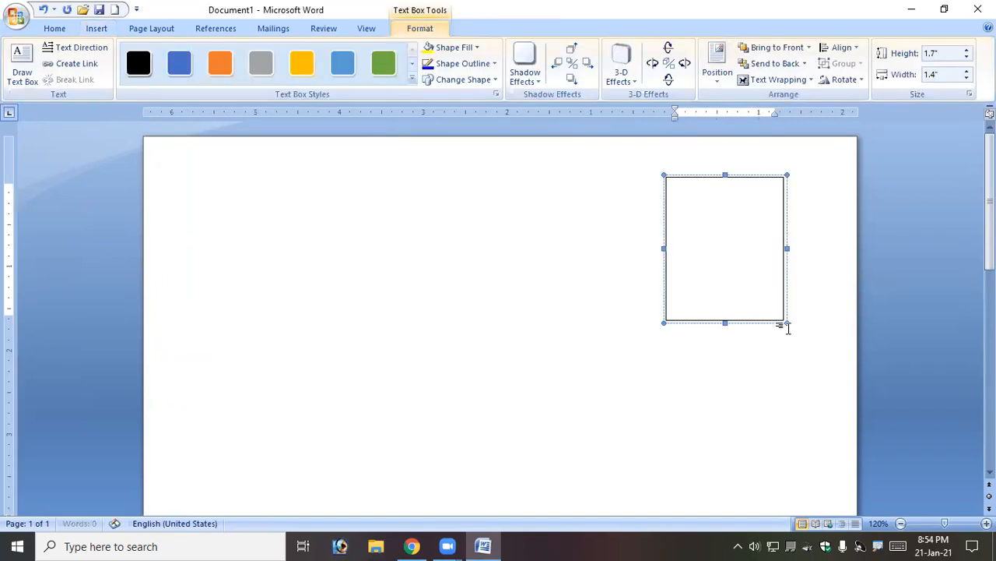
Step: Enter "Attest Your Passport Size Photo Here" in the text box, centre it, and add a blank line above it
type("Attest Your Passport Size P")
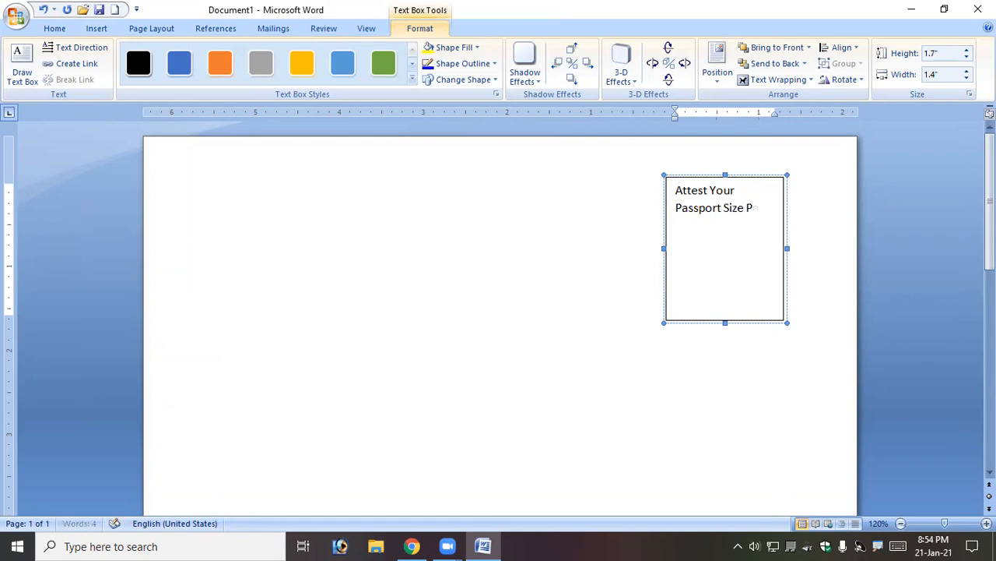
type("hoto Here")
key("ctrl+e")
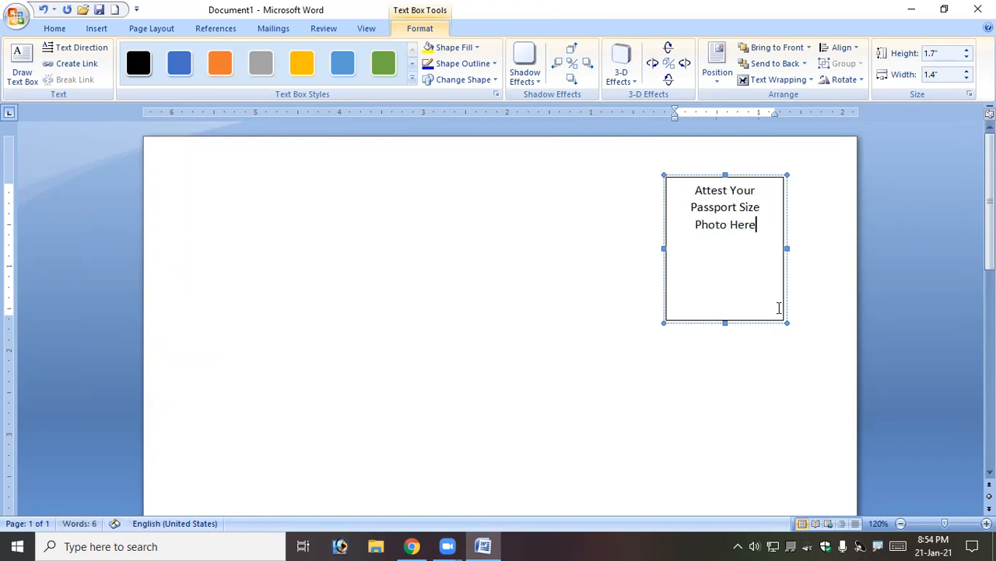
key("Return")
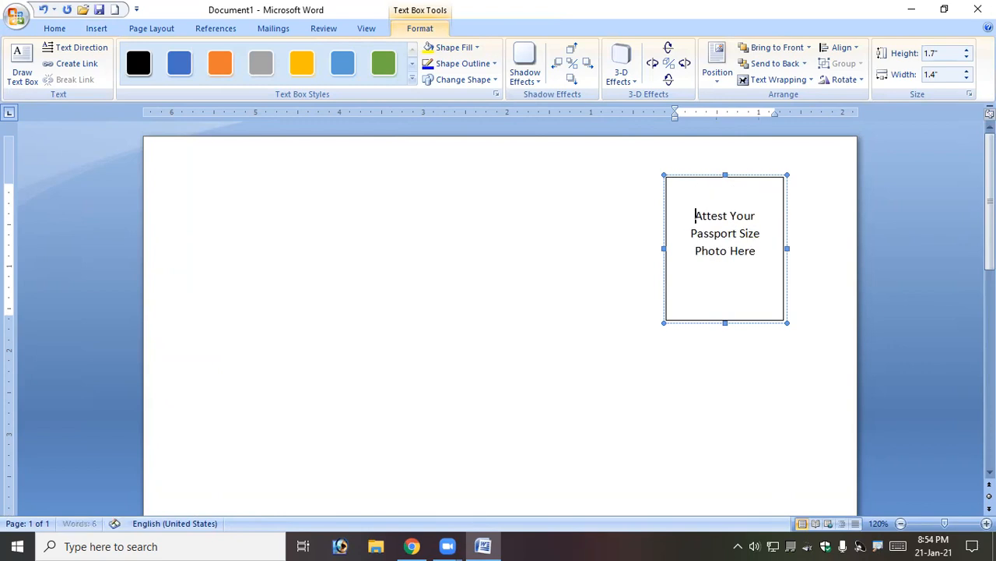
Step: Move the passport photo text box to the left half of the page and set its shape outline to No Outline
left_click(756, 178)
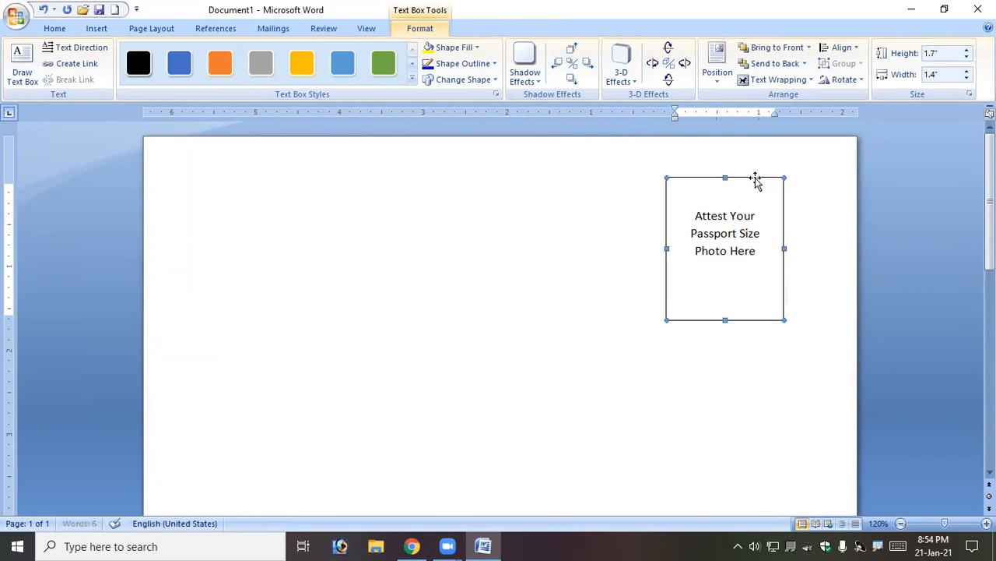
left_click_drag(756, 176, 404, 227)
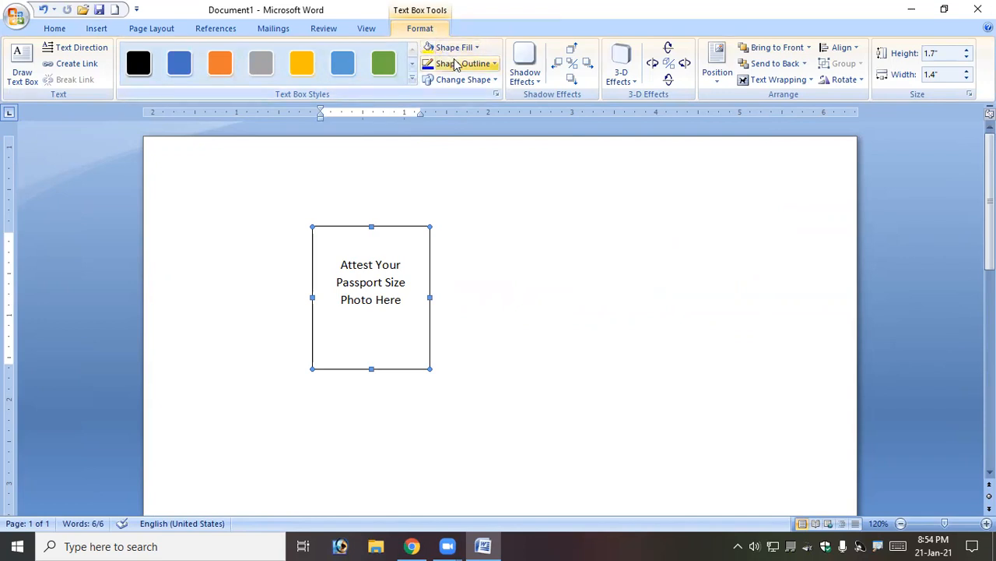
left_click(478, 49)
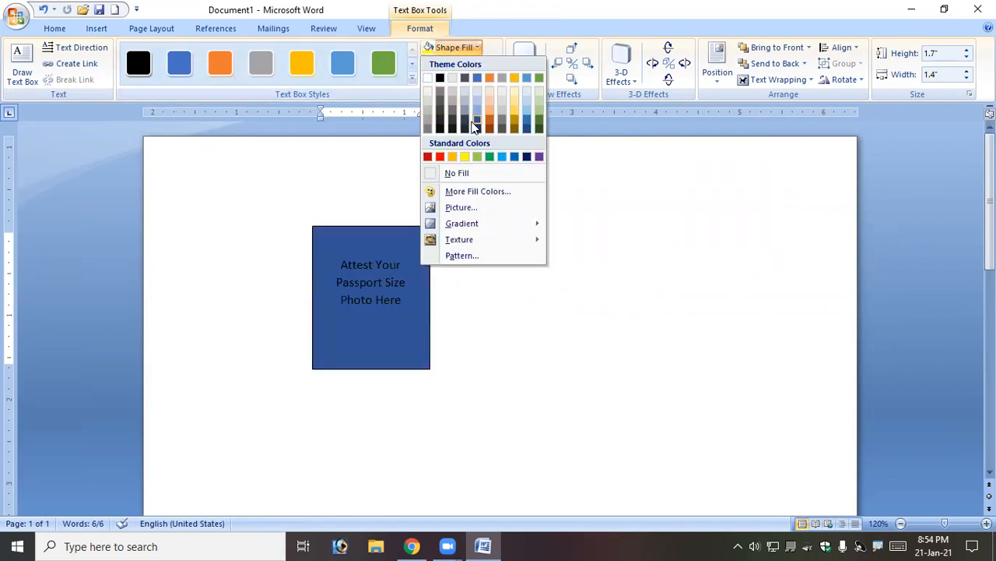
left_click(481, 63)
left_click(483, 64)
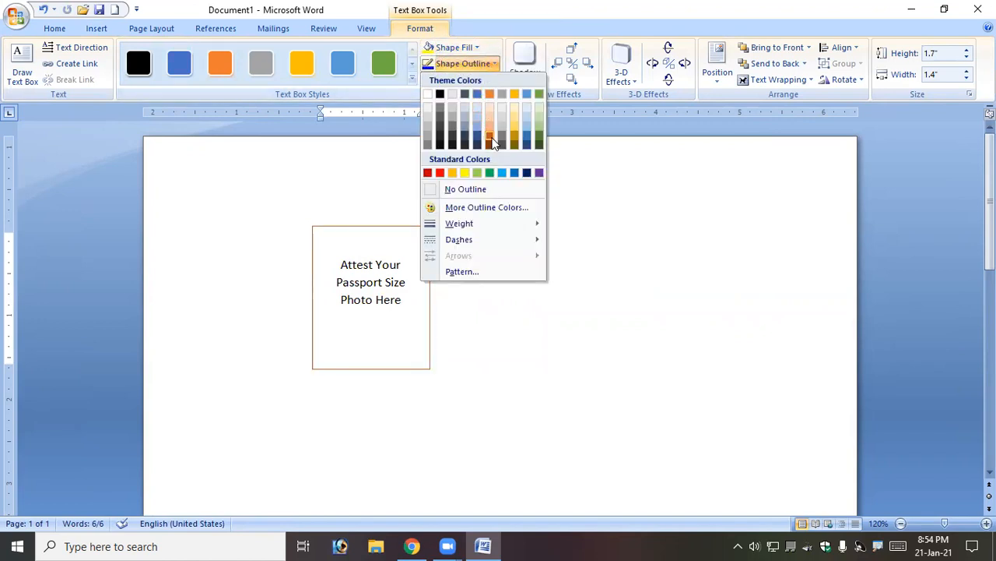
left_click(486, 191)
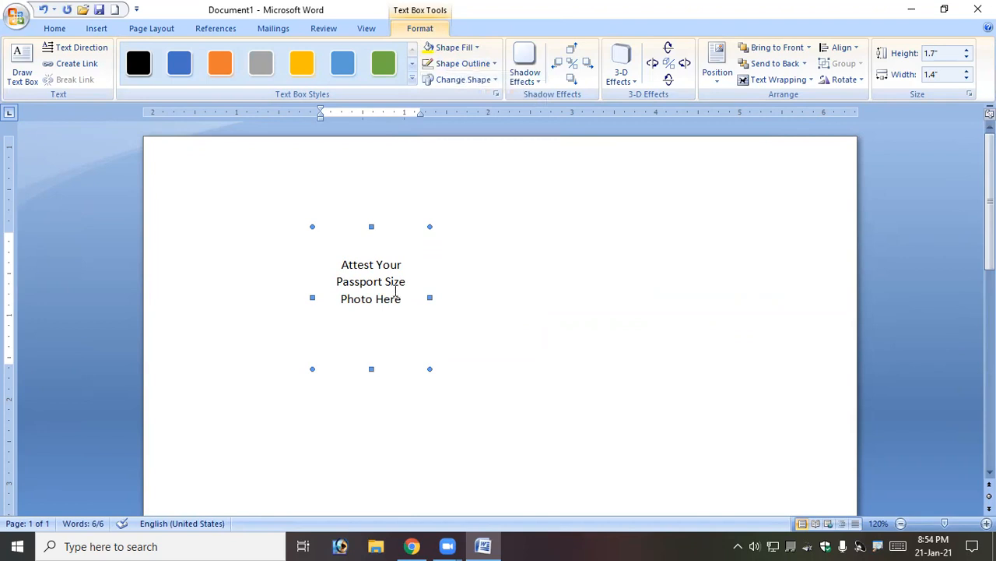
Step: Move the passport photo text box toward the middle of the page and delete it
left_click_drag(387, 226, 537, 213)
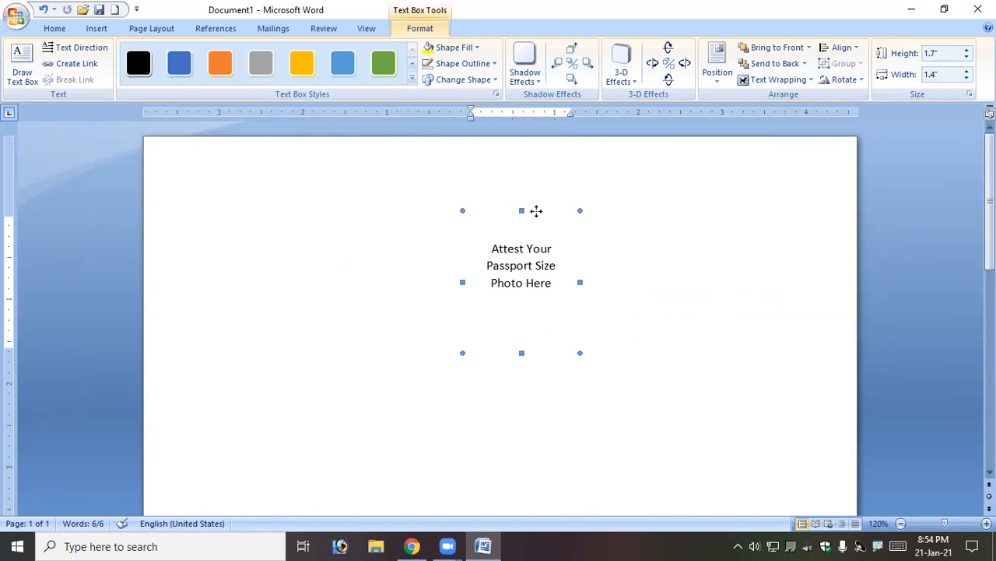
key("Delete")
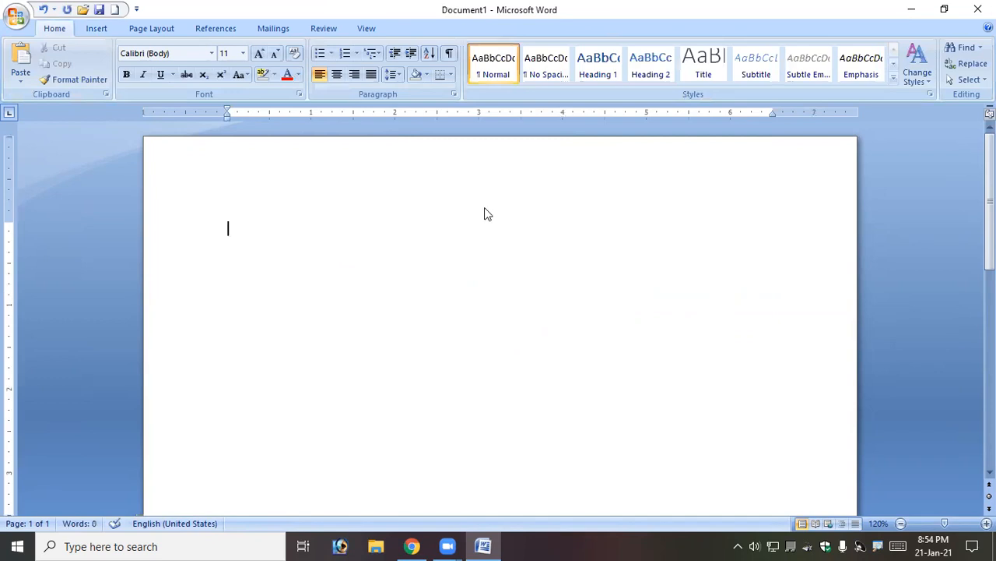
Step: Draw a text box about 1.54" high and 1.32" wide using the Shapes gallery's text box shape, and delete it
left_click(102, 28)
left_click(222, 74)
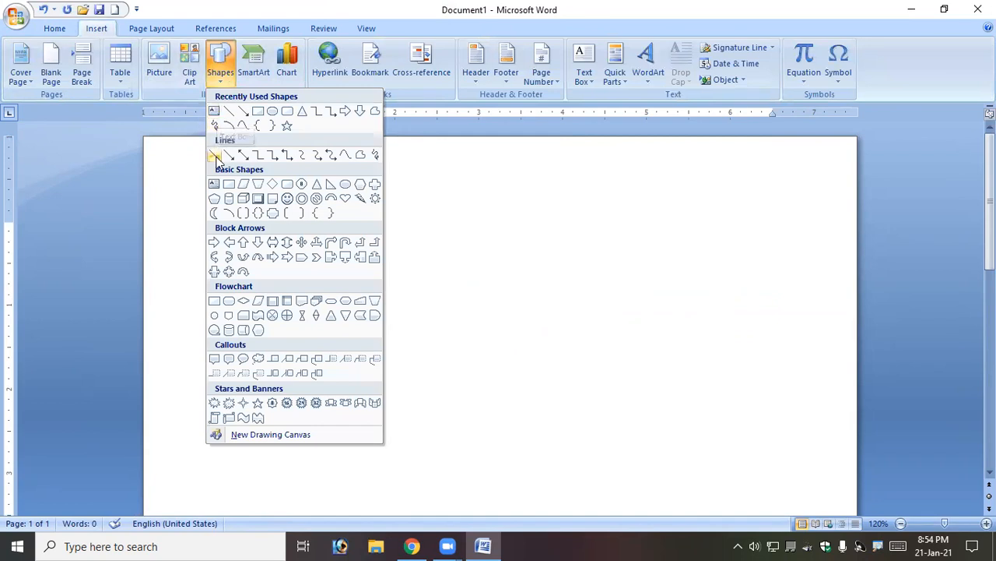
left_click(214, 184)
left_click_drag(252, 202, 363, 332)
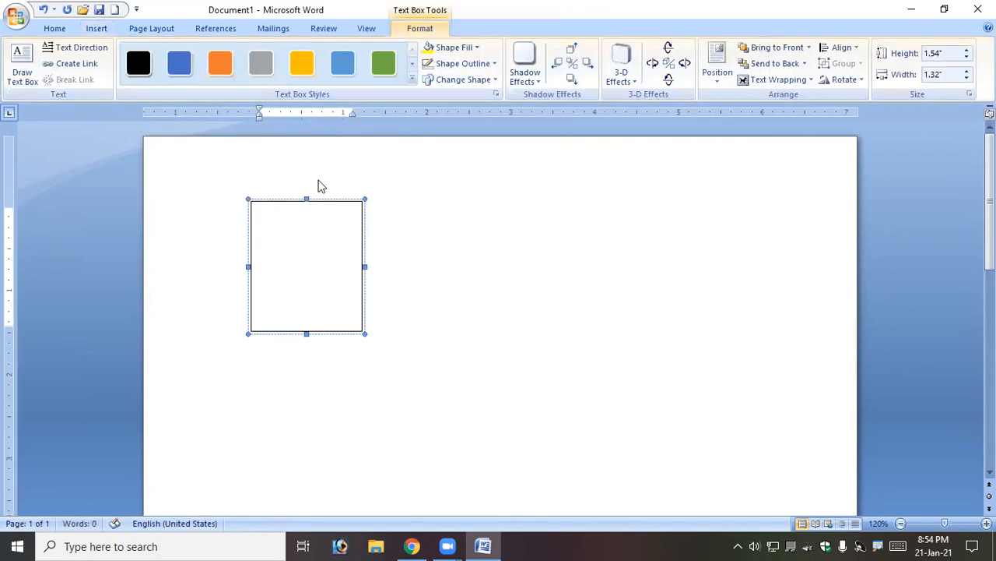
left_click(323, 203)
key("Delete")
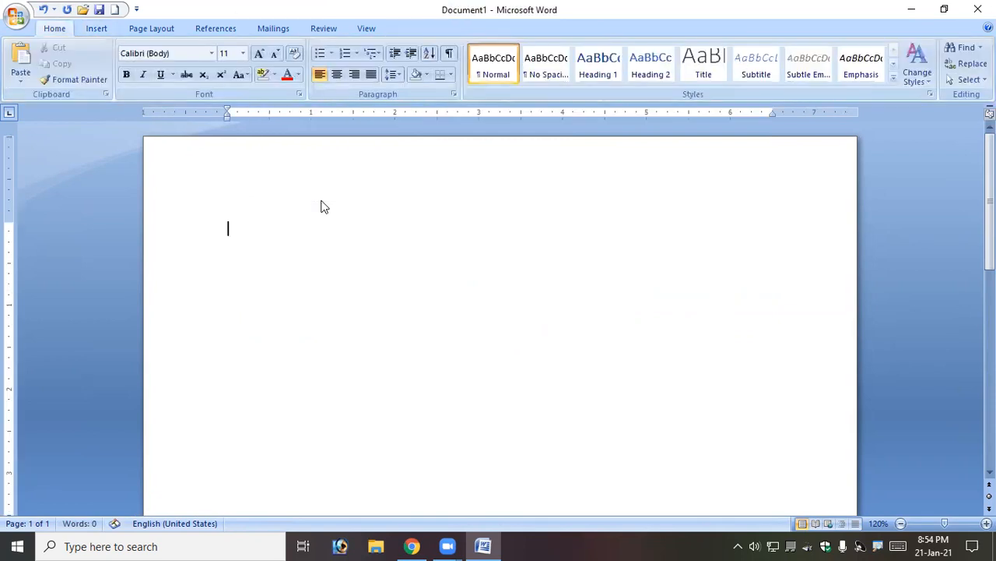
left_click(95, 31)
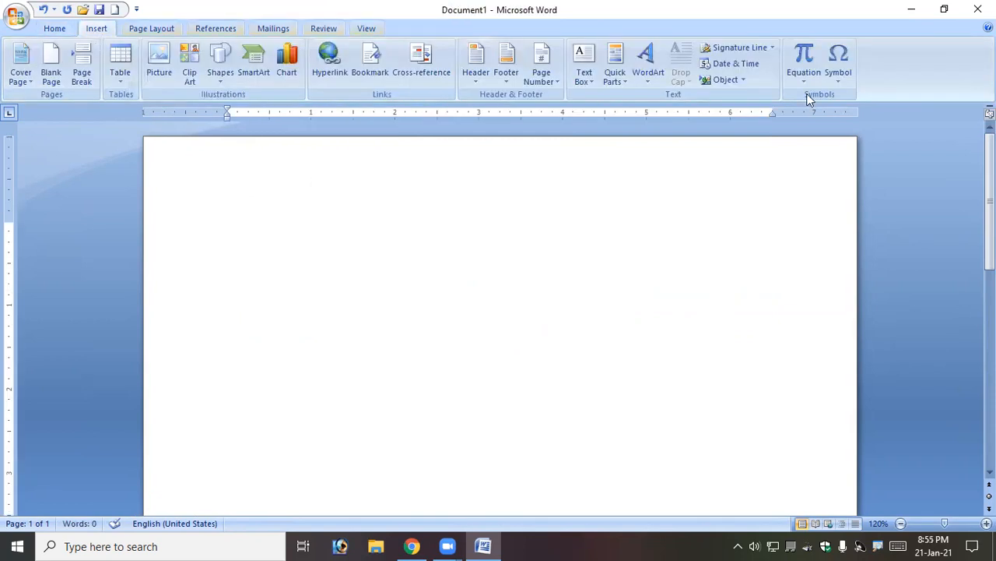
left_click(616, 81)
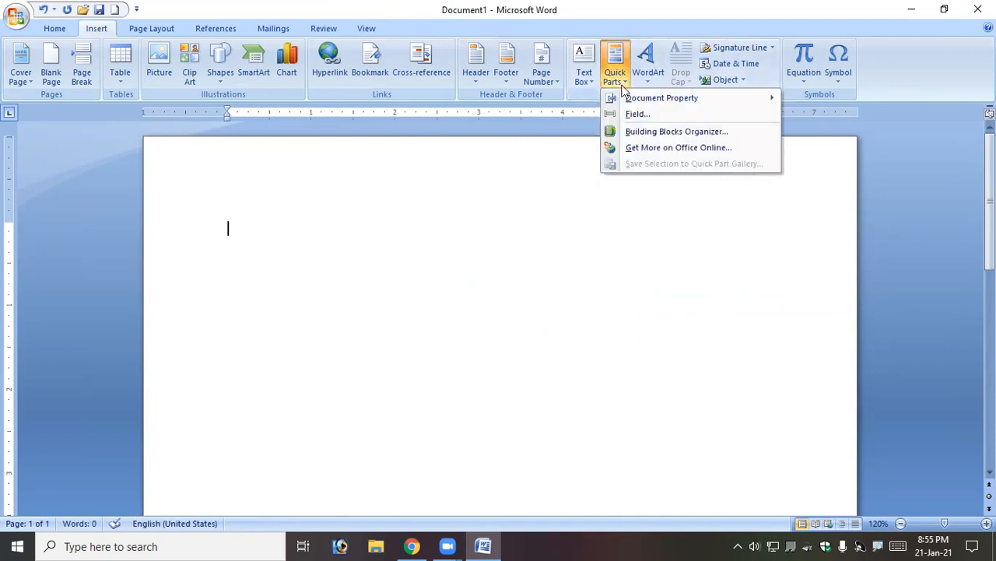
left_click(613, 82)
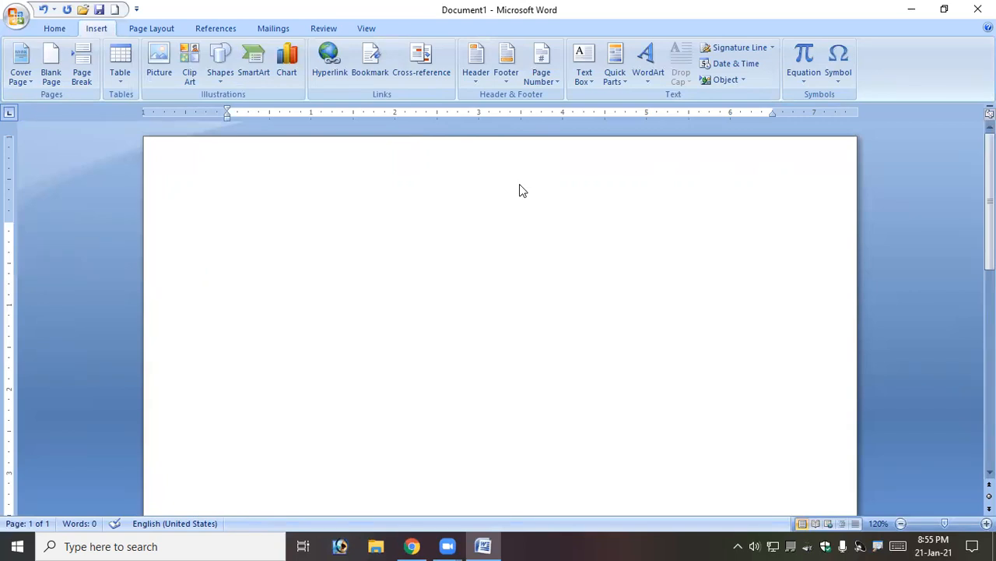
Step: Insert WordArt in the rainbow style with a slanted grey shadow, replacing the placeholder text with a person's first name
left_click(645, 83)
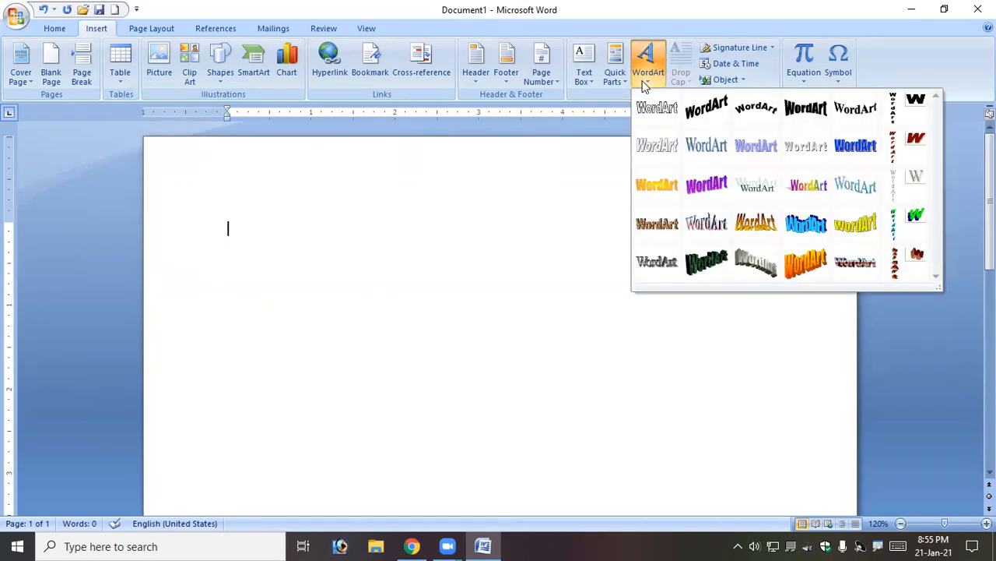
left_click(814, 187)
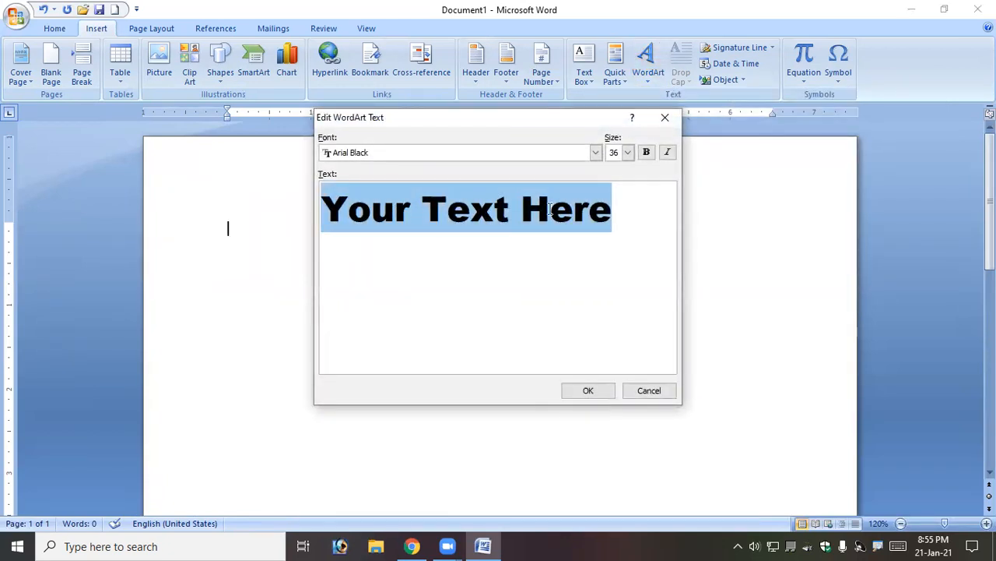
left_click_drag(612, 223, 308, 240)
key("BackSpace")
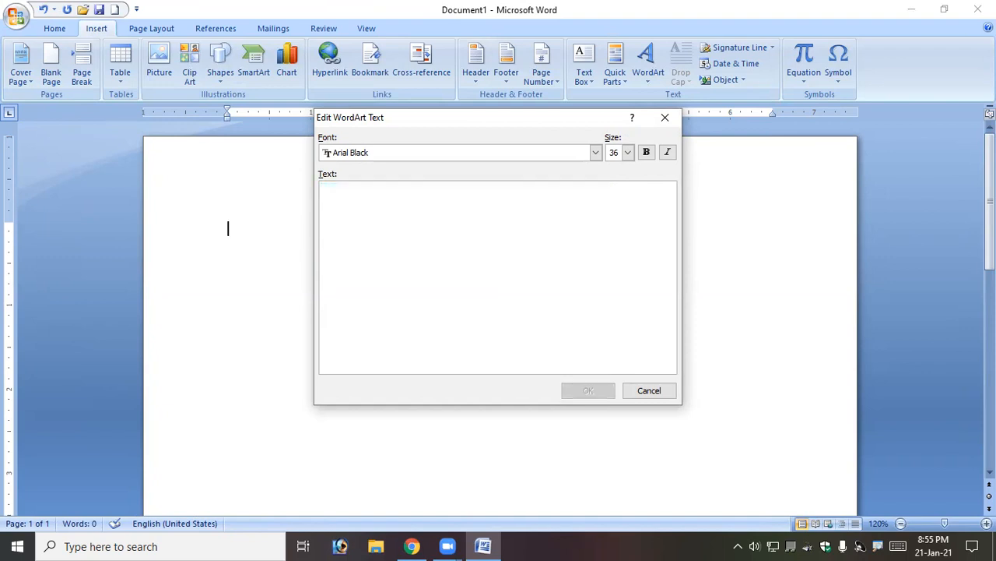
type("Anirudh")
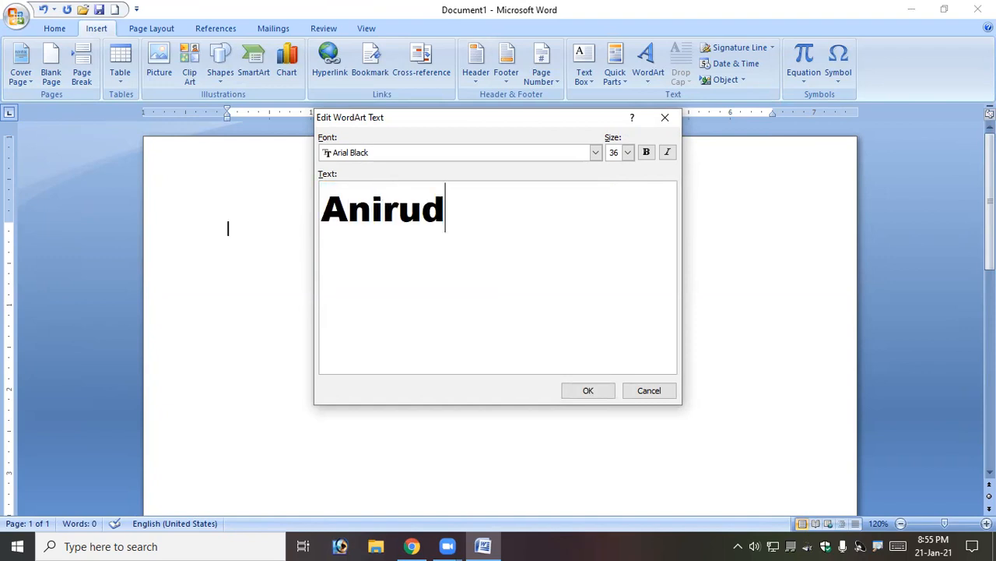
left_click(610, 394)
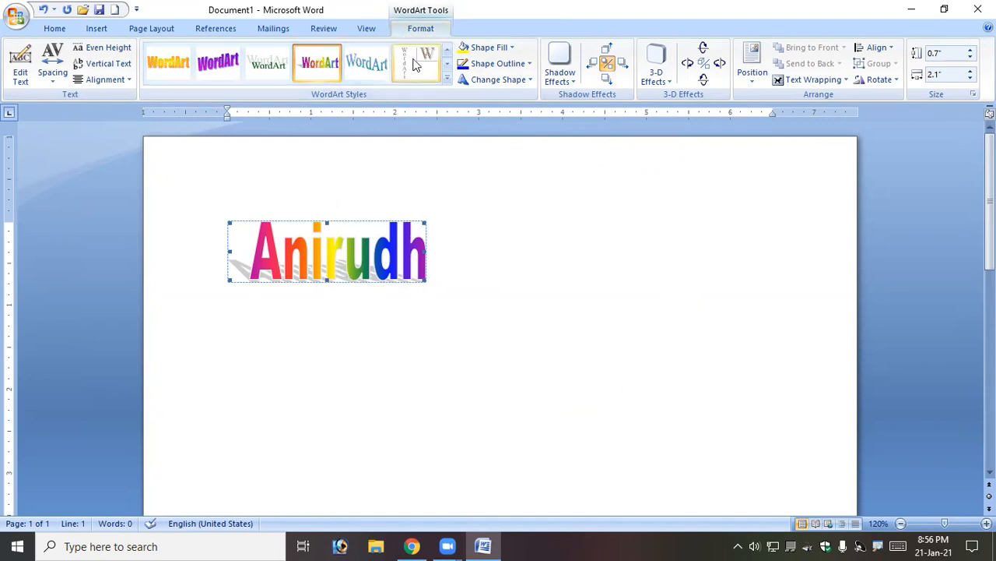
Step: Append a hyphen and a second first name to the WordArt text, and stretch the WordArt to about 0.91" high and 6.17" wide
left_click(21, 76)
left_click(487, 219)
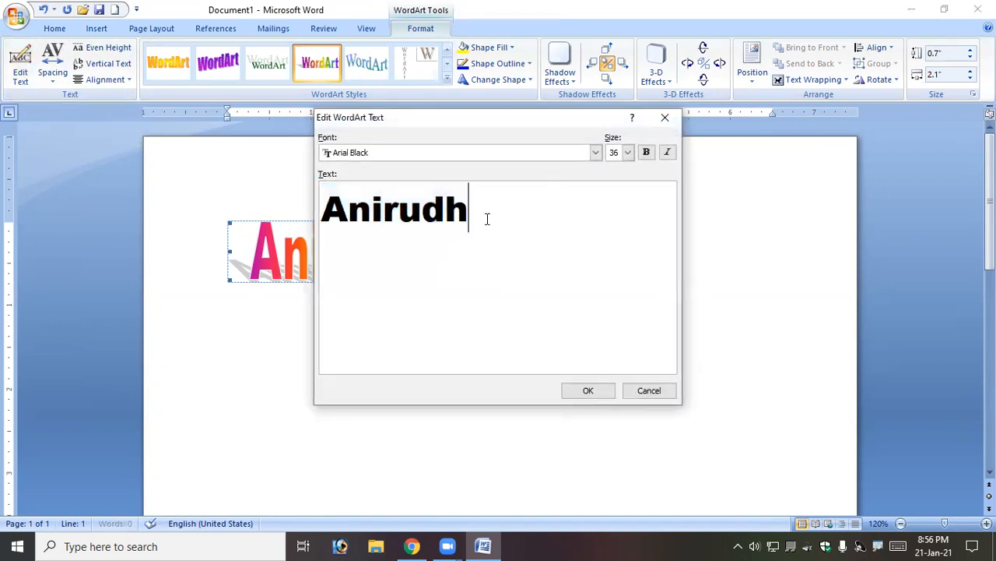
type("-Nipuna")
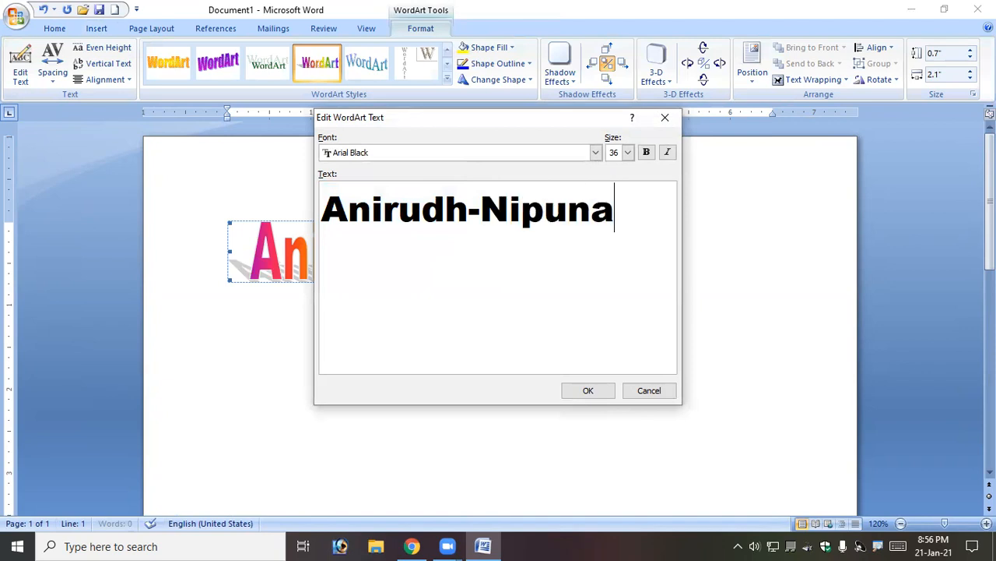
left_click(596, 389)
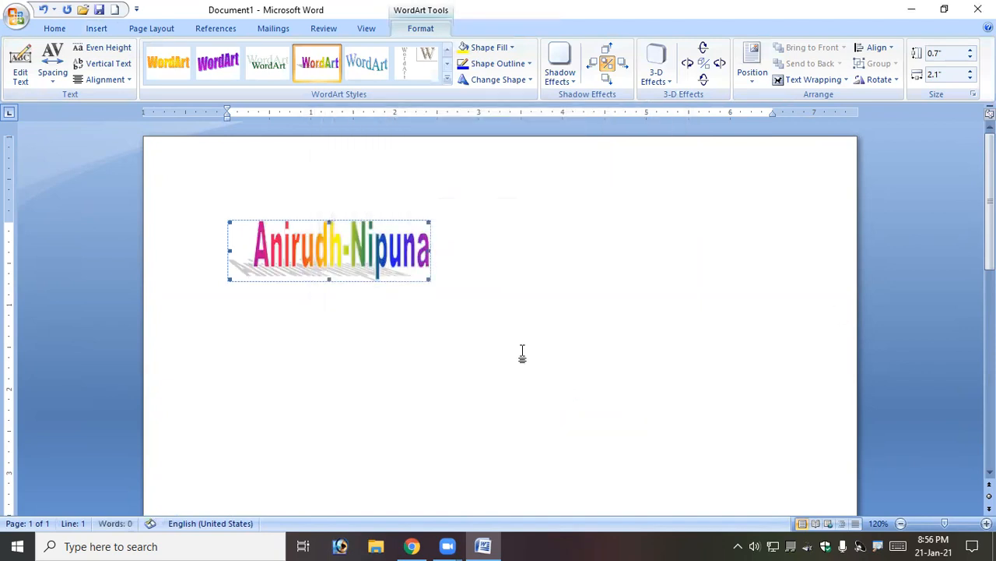
left_click_drag(430, 250, 764, 267)
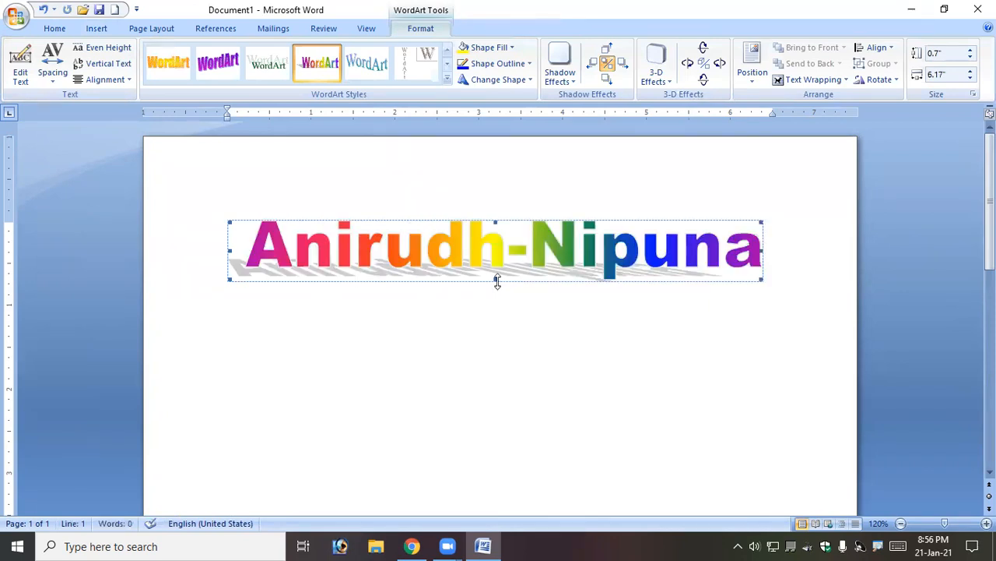
left_click_drag(494, 289, 514, 297)
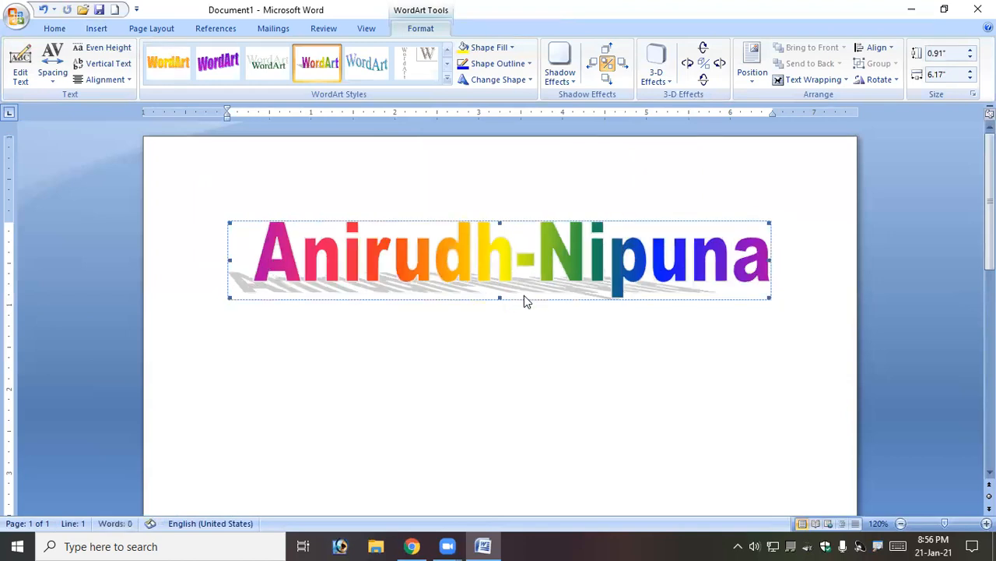
Step: Try Tight, Very Tight, Loose and Very Loose character spacing on the WordArt, and return the spacing to Normal
left_click(53, 68)
left_click(71, 114)
left_click(53, 69)
left_click(80, 98)
left_click(53, 69)
left_click(72, 145)
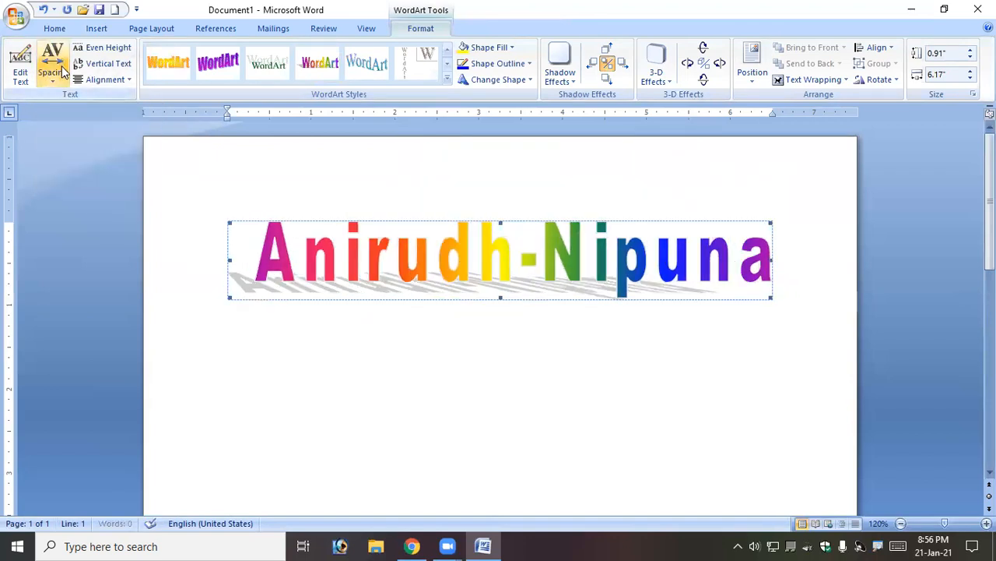
left_click(62, 71)
left_click(82, 161)
left_click(63, 77)
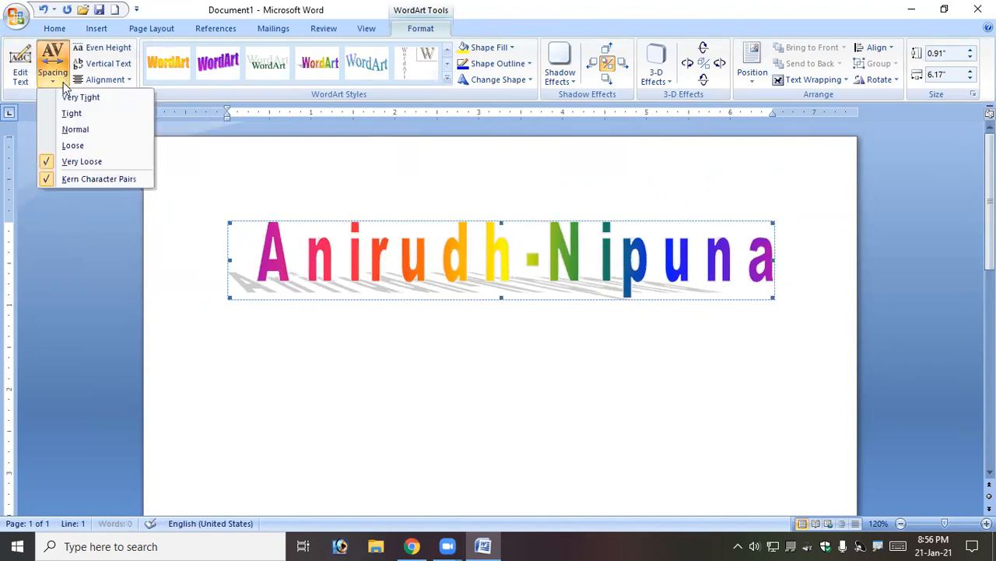
left_click(71, 128)
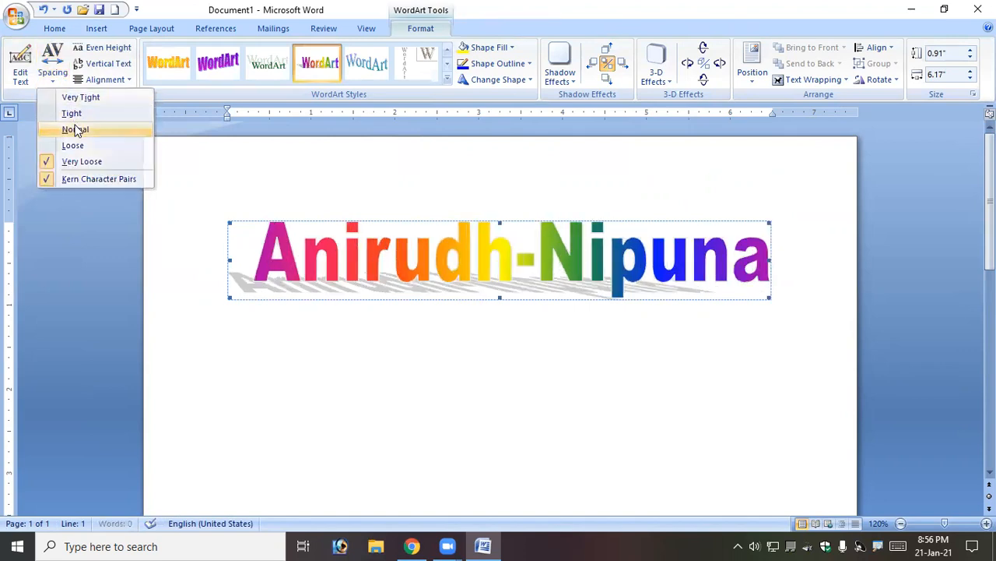
Step: Try Even Height and Vertical Text on the WordArt, turning each one off again
left_click(101, 49)
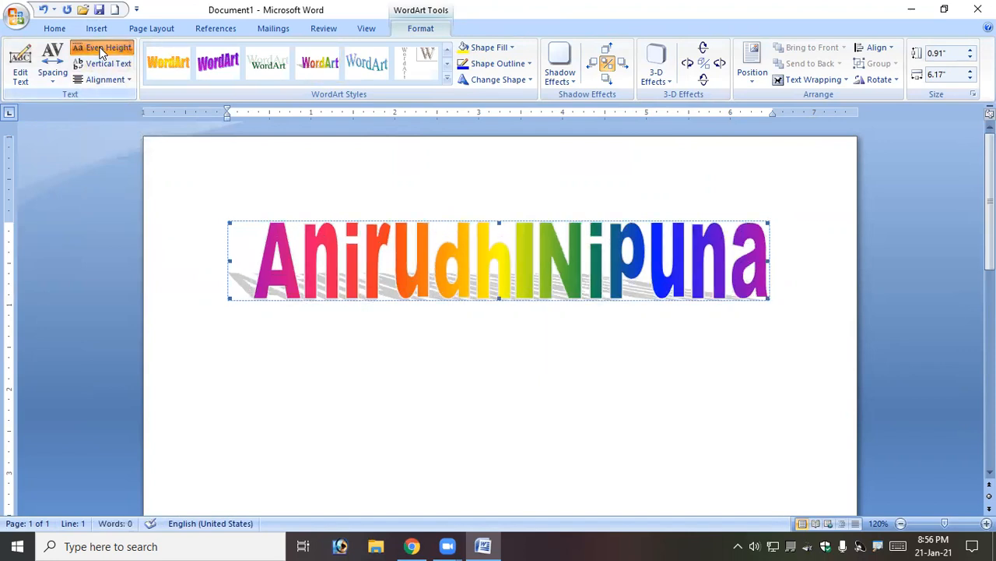
left_click(101, 50)
left_click(105, 64)
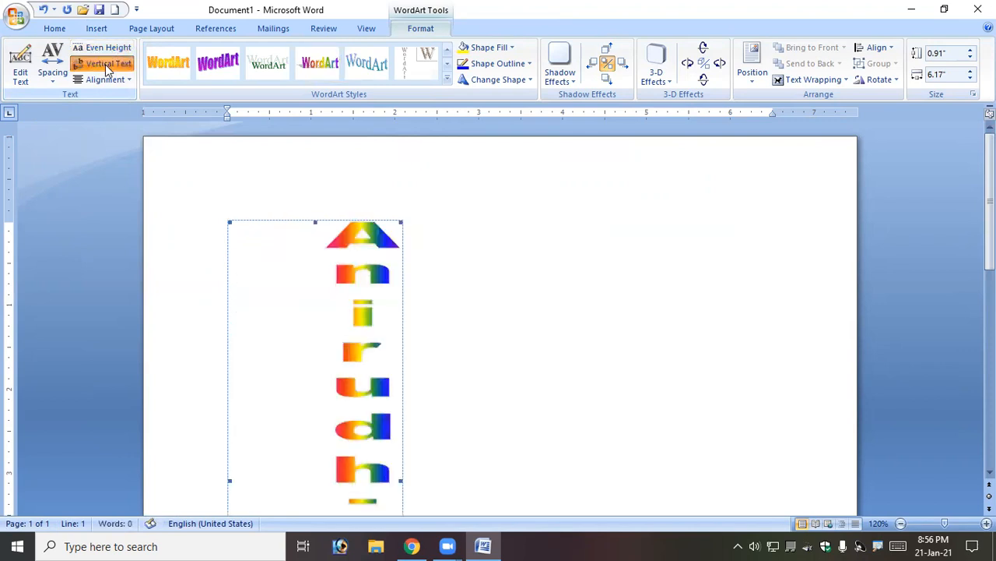
left_click(105, 64)
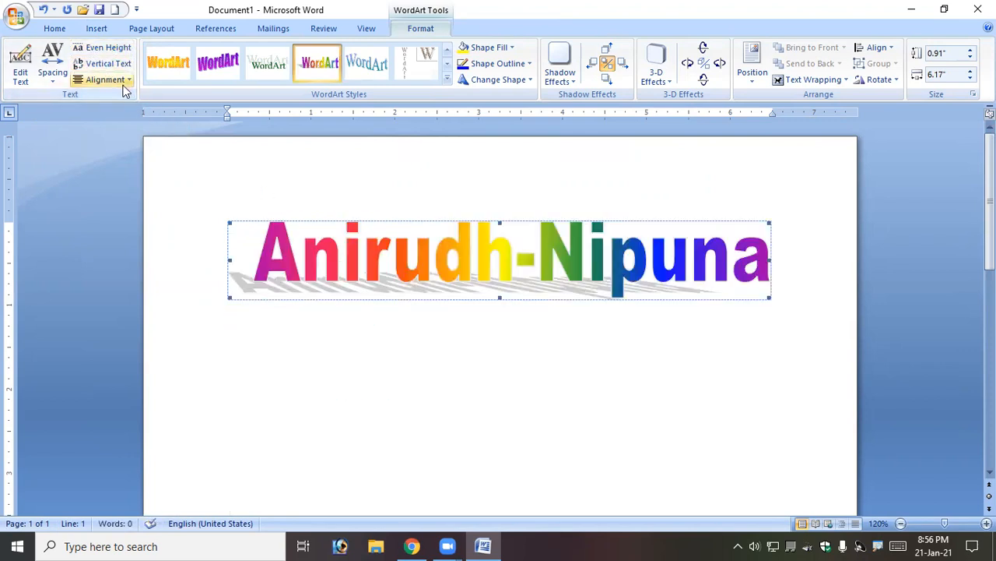
Step: Try Right Align, Word Justify and Letter Justify on the WordArt text, and set its alignment to Left Align
left_click(126, 80)
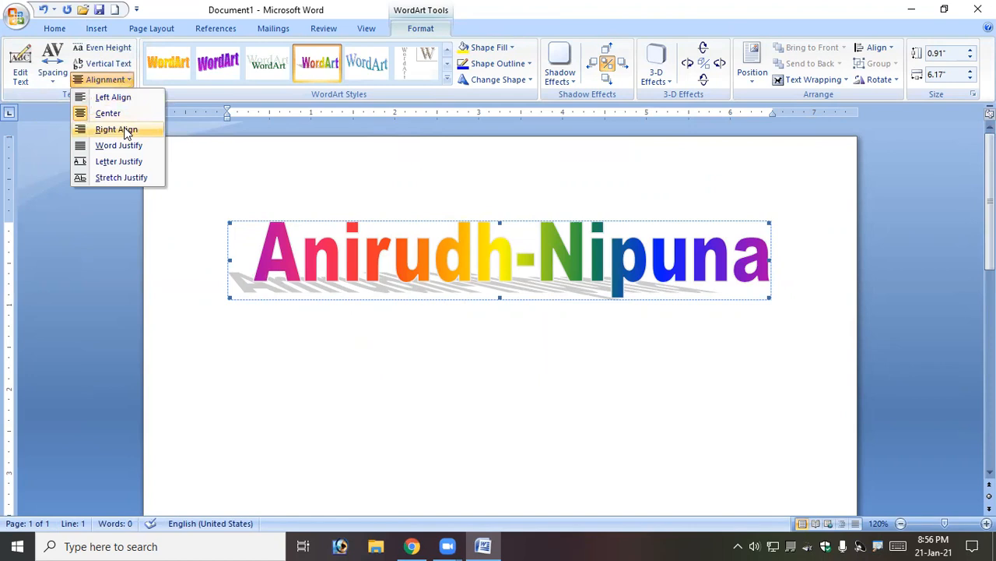
left_click(124, 130)
left_click(106, 80)
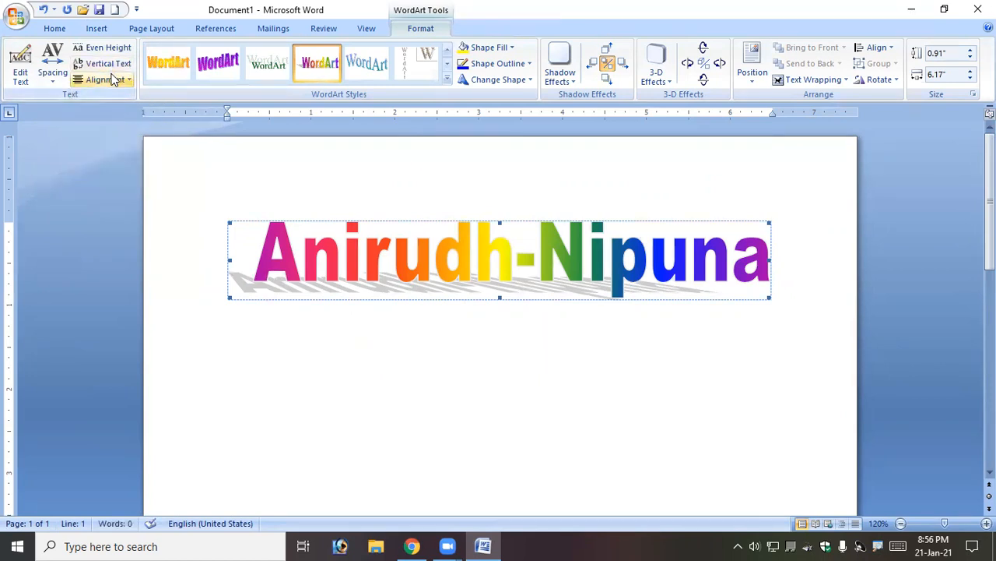
left_click(107, 96)
left_click(105, 83)
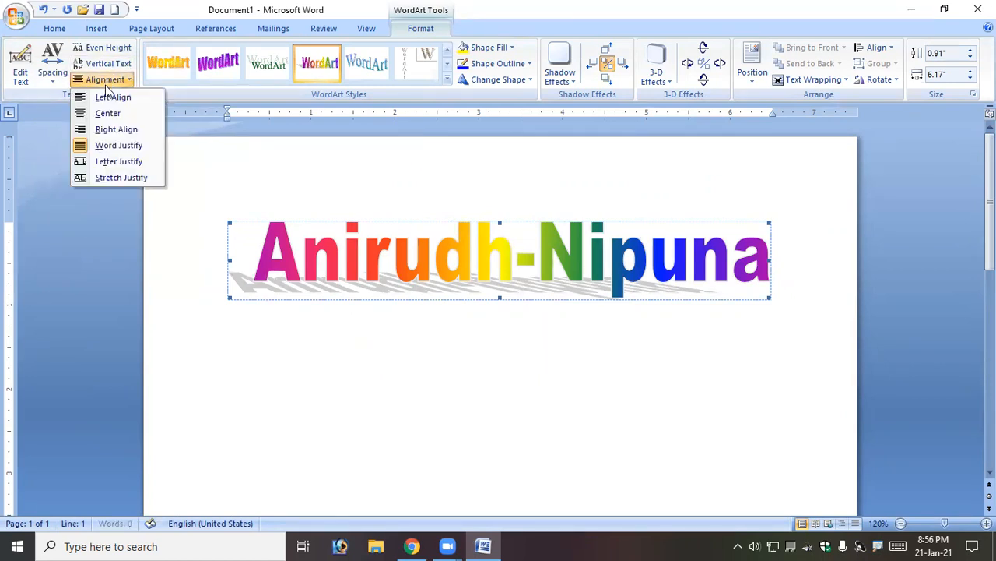
left_click(129, 162)
left_click(114, 79)
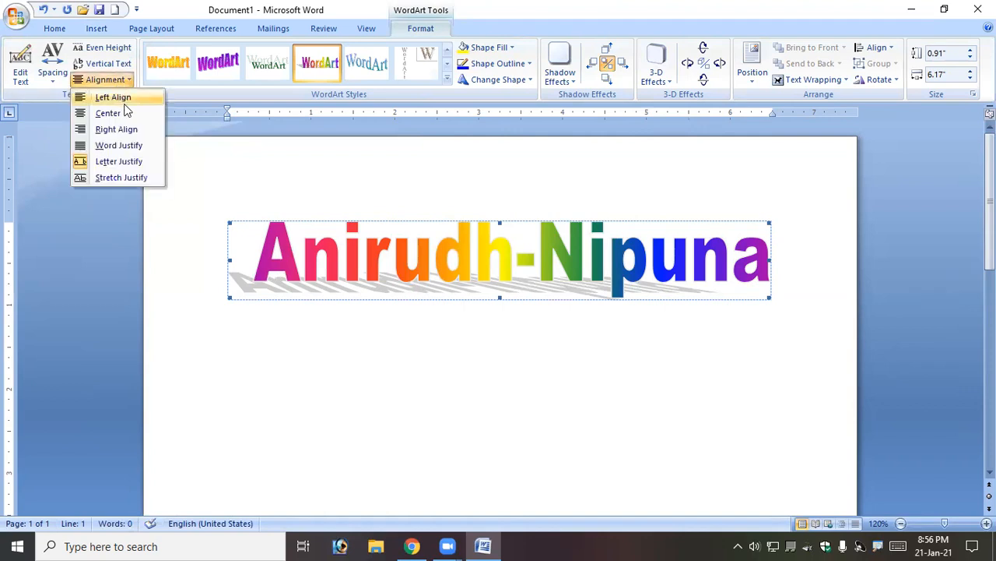
left_click(119, 96)
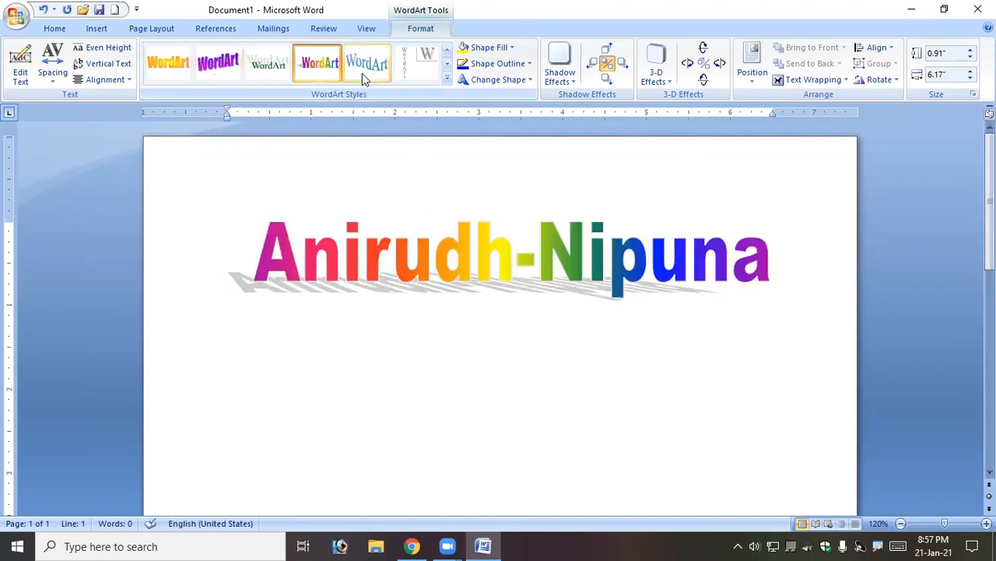
Step: Change the WordArt to the slanted golden-brown style with a shadow beneath, and set its shape fill to Blue, Accent 1
left_click(447, 78)
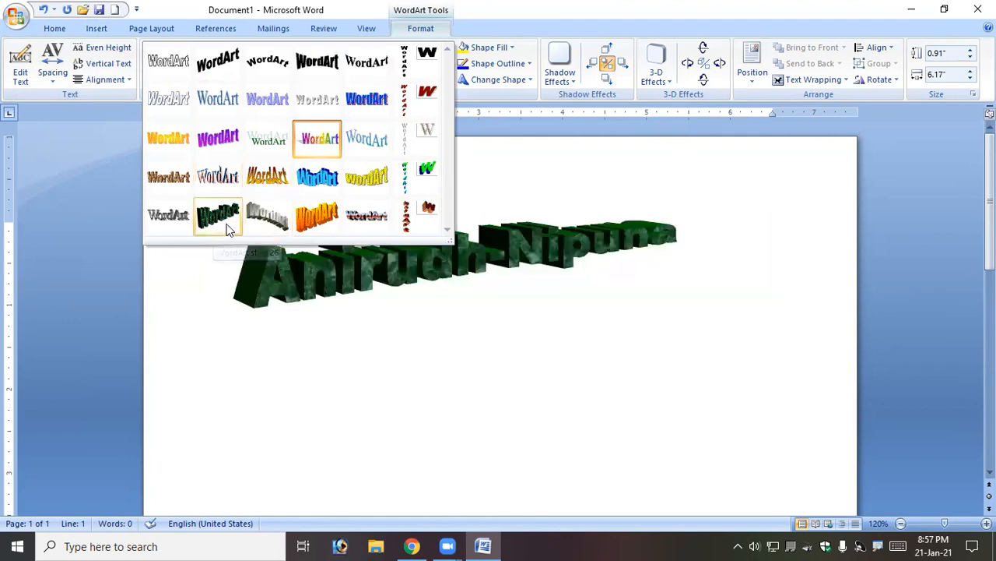
left_click(267, 176)
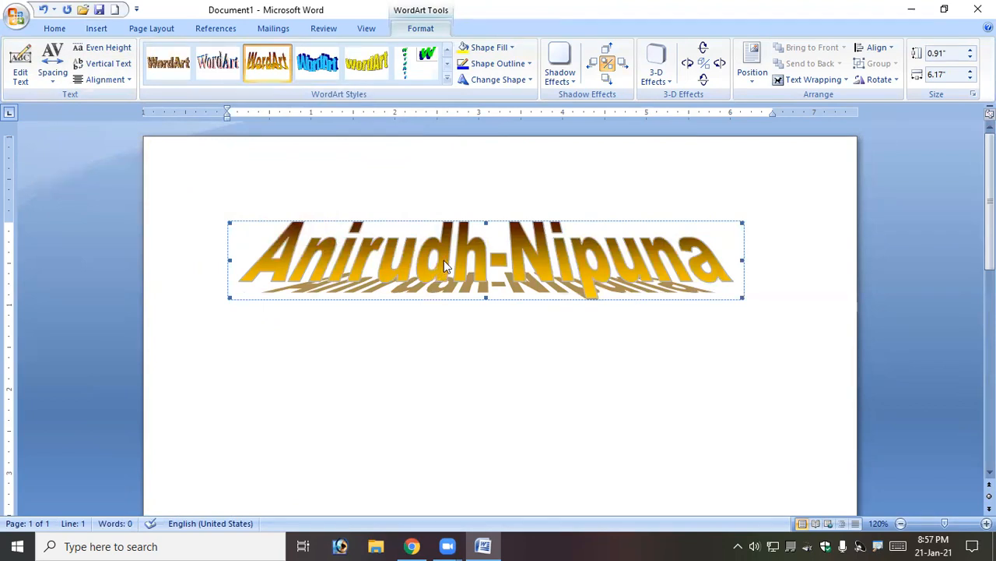
left_click(512, 49)
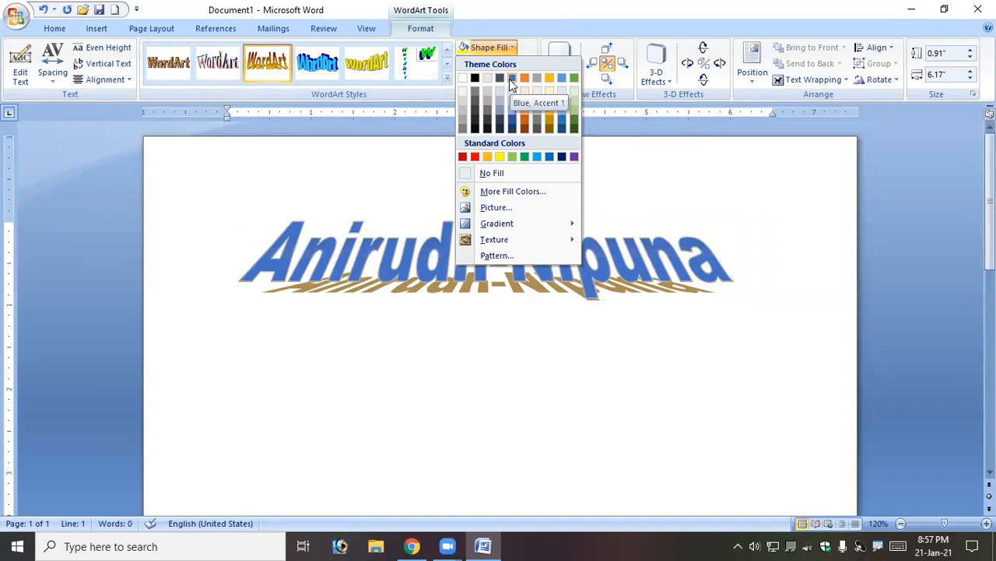
left_click(510, 78)
Step: Set the WordArt's shape outline to the standard yellow colour and preview the outline weight and dash options
left_click(520, 64)
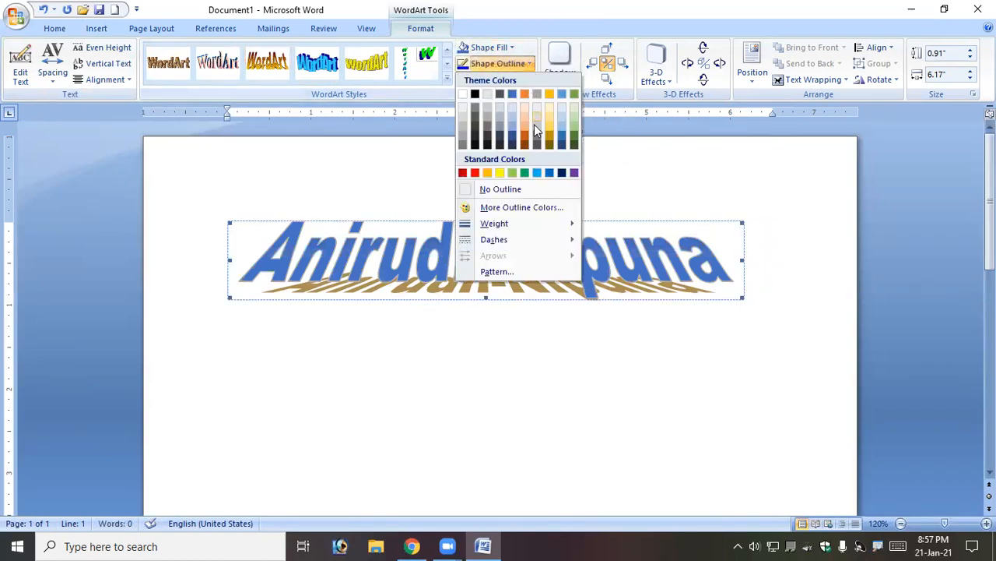
left_click(498, 173)
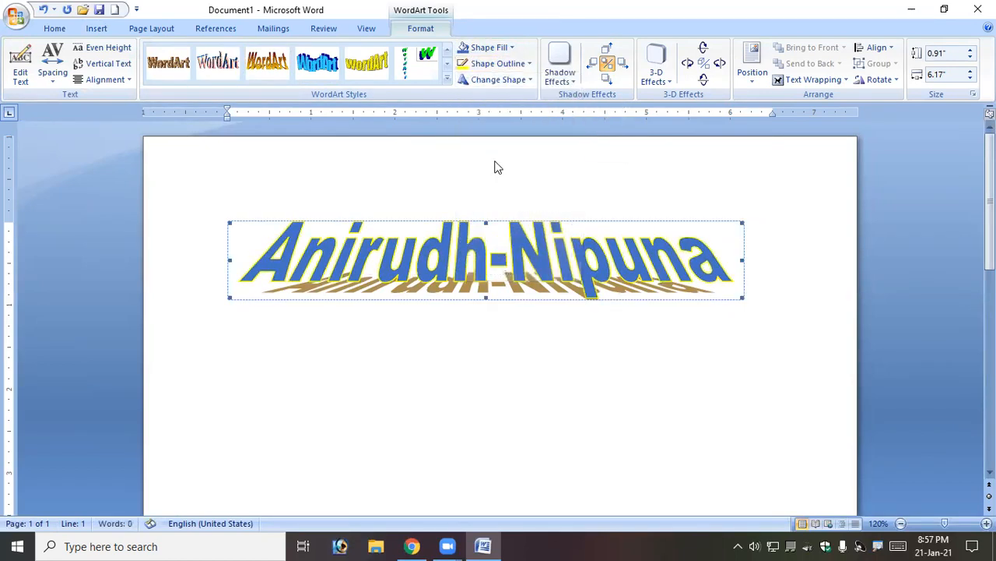
left_click(533, 62)
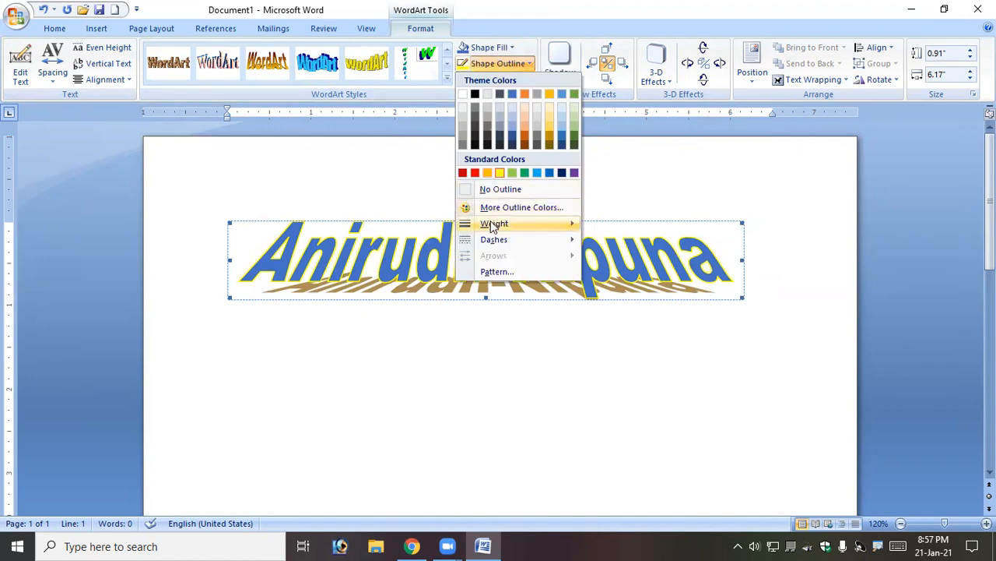
mouse_move(493, 223)
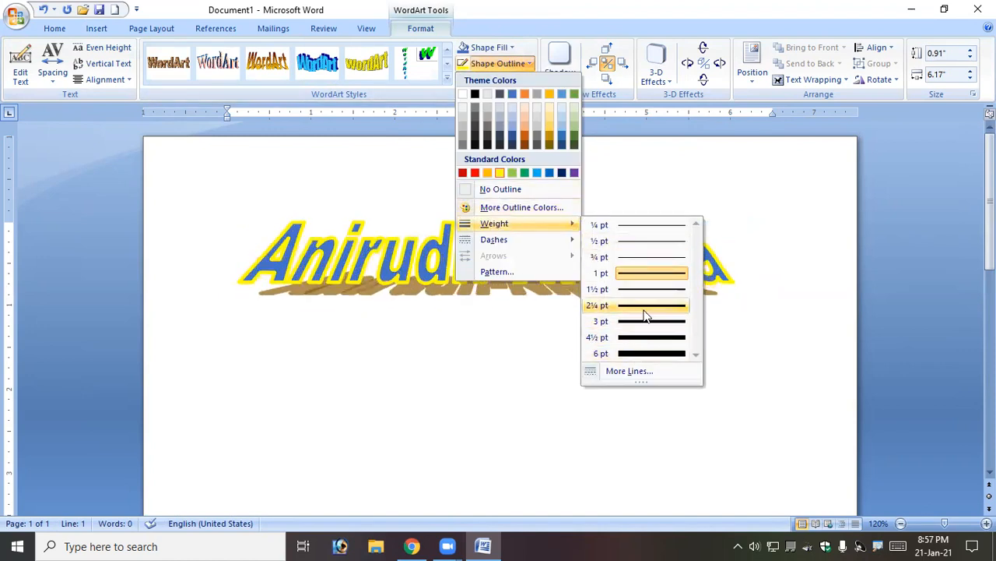
mouse_move(521, 236)
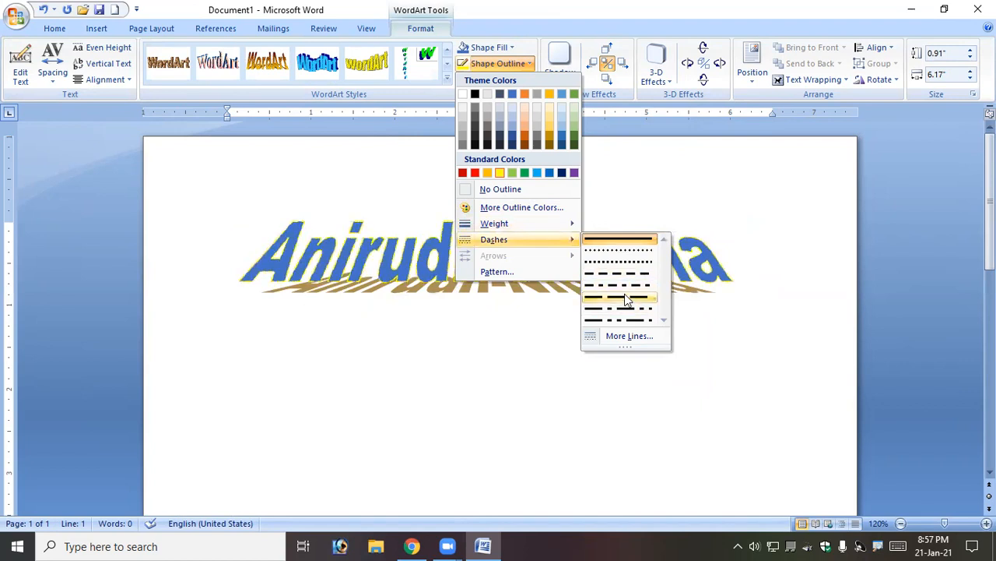
Step: Fill the WordArt letters with a green picture from the Pictures folder
left_click(514, 48)
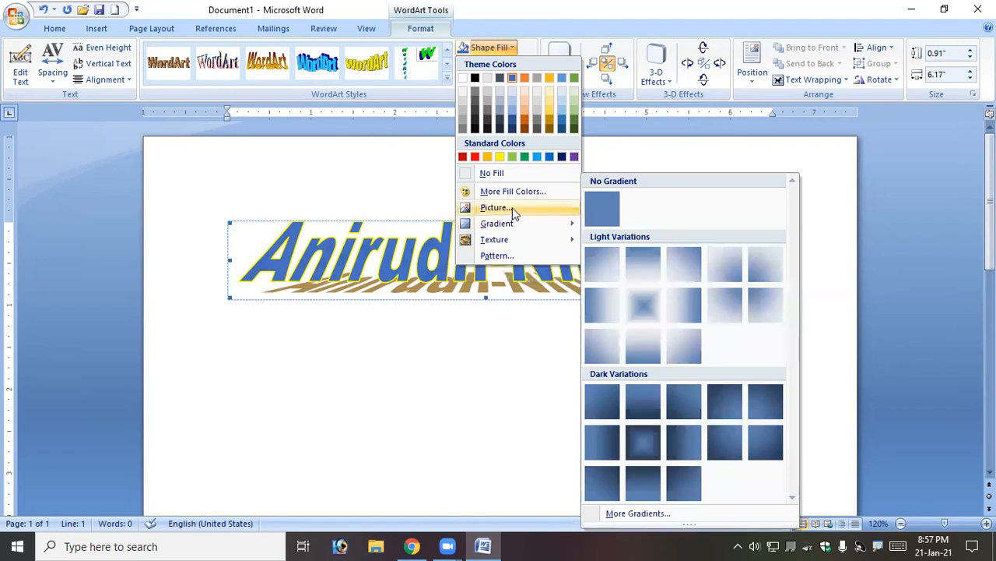
left_click(510, 207)
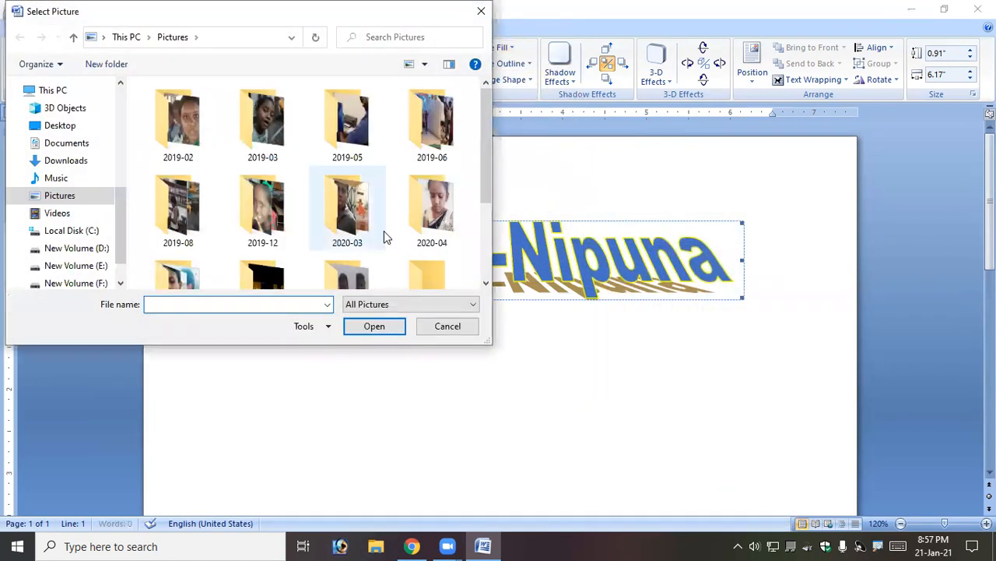
scroll(384, 230, "down", 3)
left_click(436, 231)
left_click(399, 327)
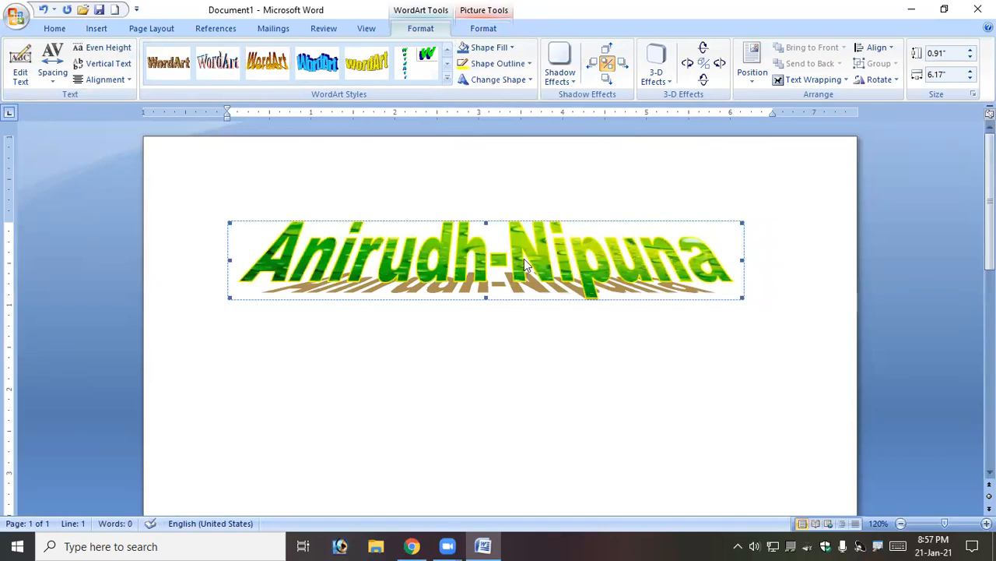
Step: Change the WordArt's shape to the straight-line Follow Path option and try to move it on the page
left_click(523, 87)
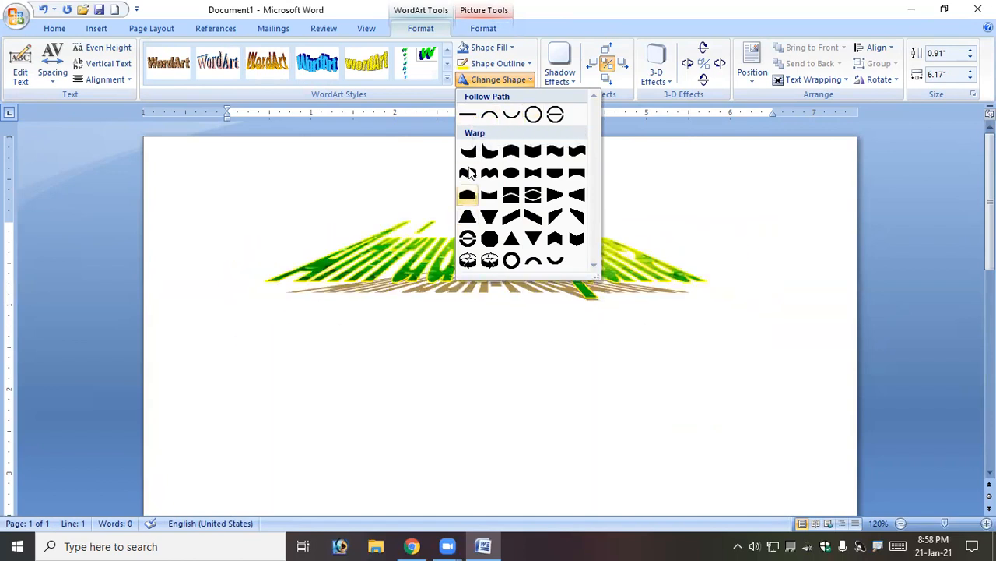
left_click(468, 115)
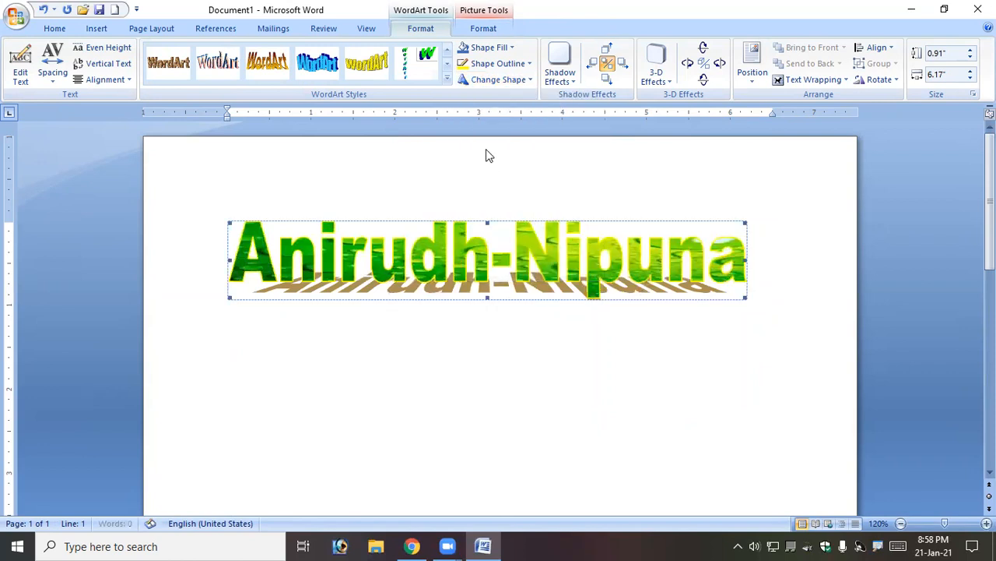
left_click_drag(527, 233, 524, 244)
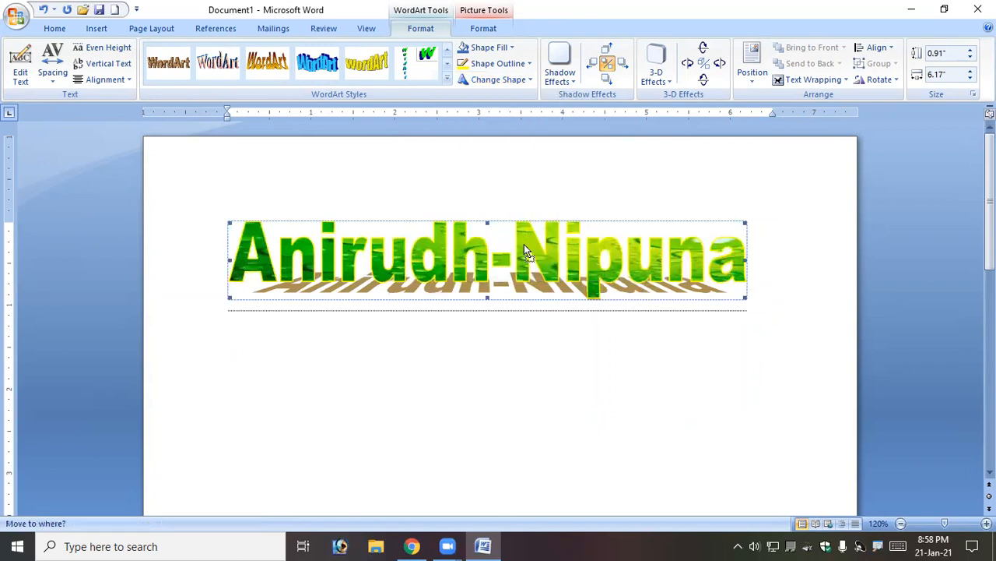
left_click_drag(516, 340, 521, 258)
left_click(525, 241)
left_click(526, 237)
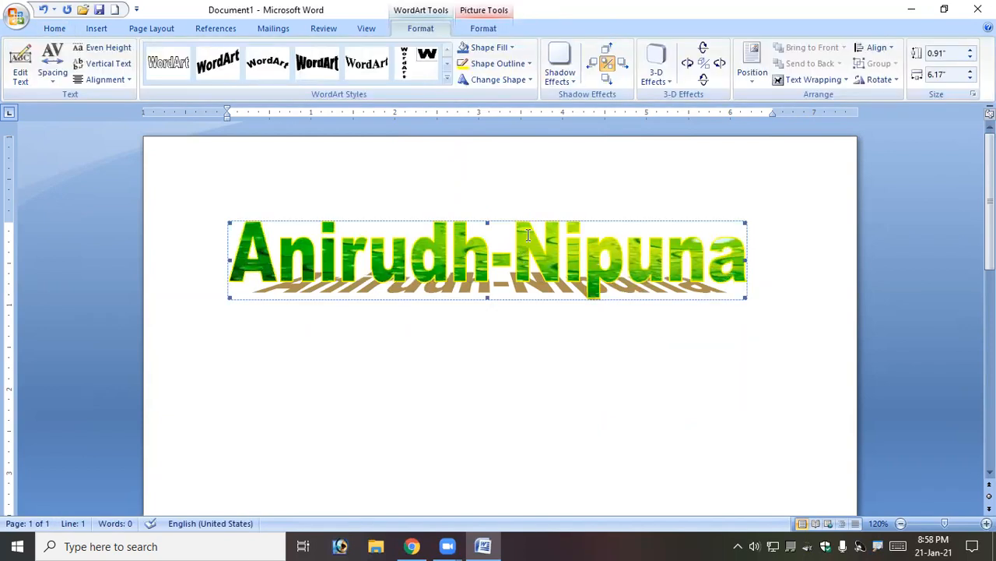
Step: Set the WordArt's text wrapping to Square and move it slightly lower on the page
left_click(827, 80)
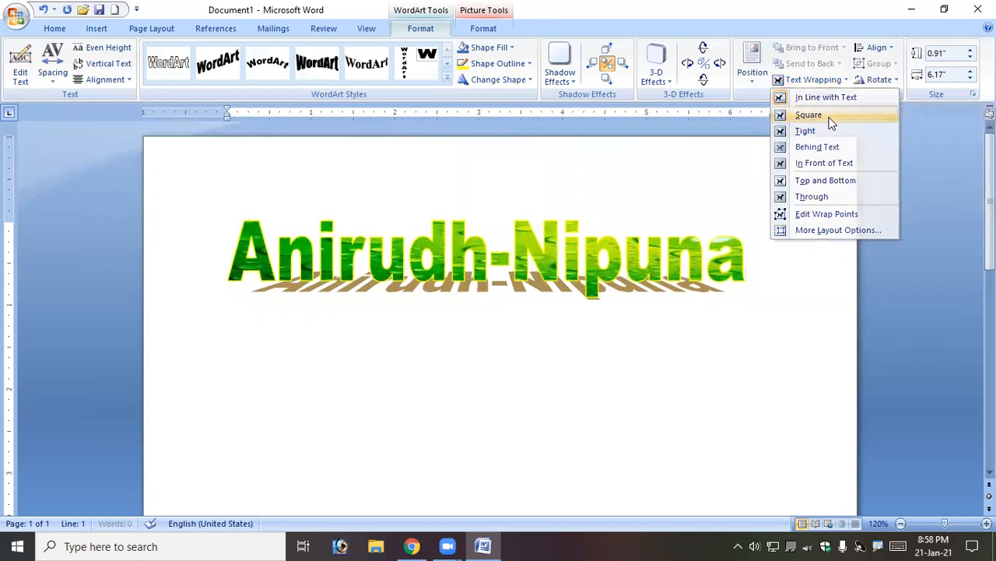
left_click(829, 117)
left_click_drag(592, 285, 589, 413)
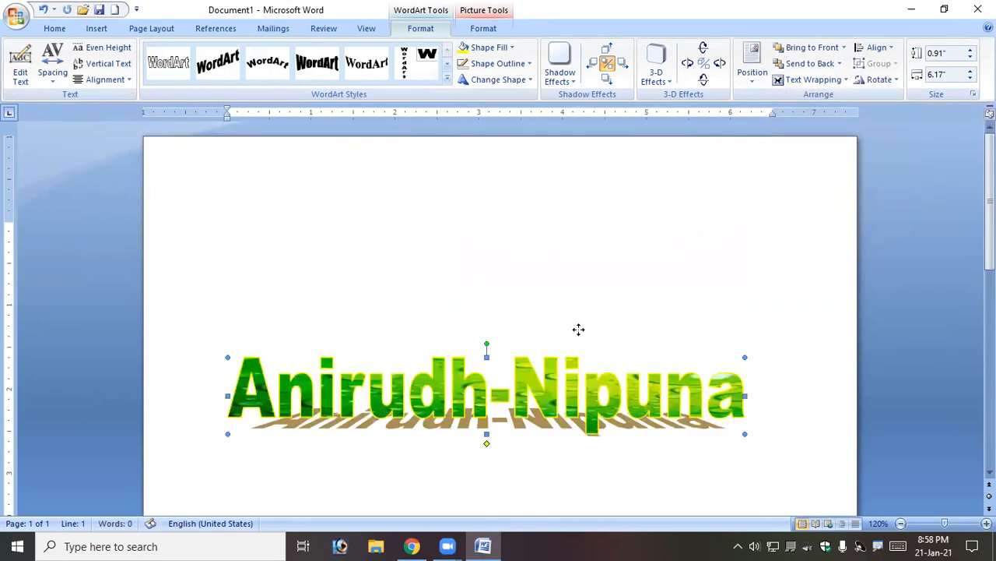
key("ctrl+z")
left_click_drag(582, 262, 604, 302)
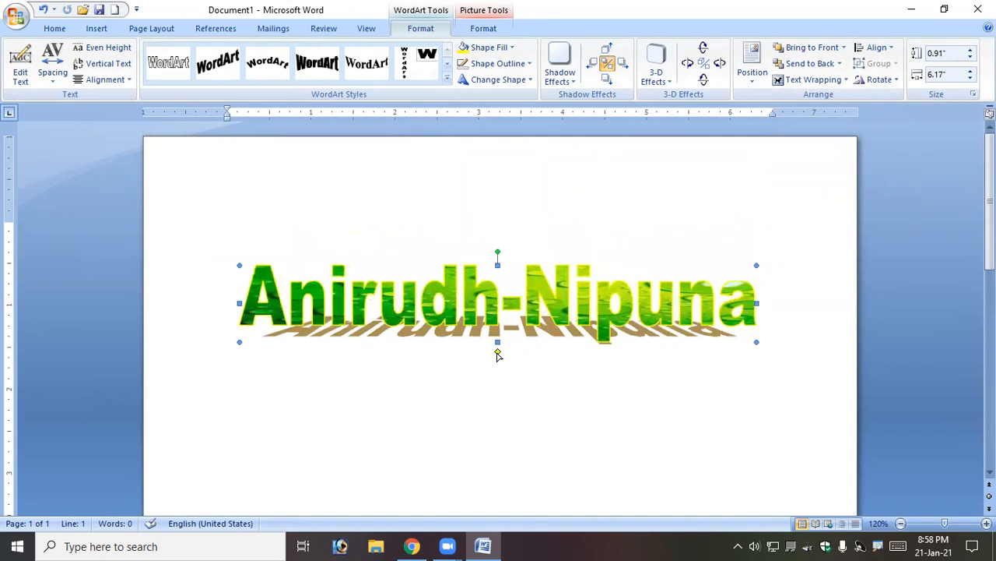
Step: Try slanting the WordArt's letters and rotating the object, undoing each change
left_click_drag(493, 354, 464, 356)
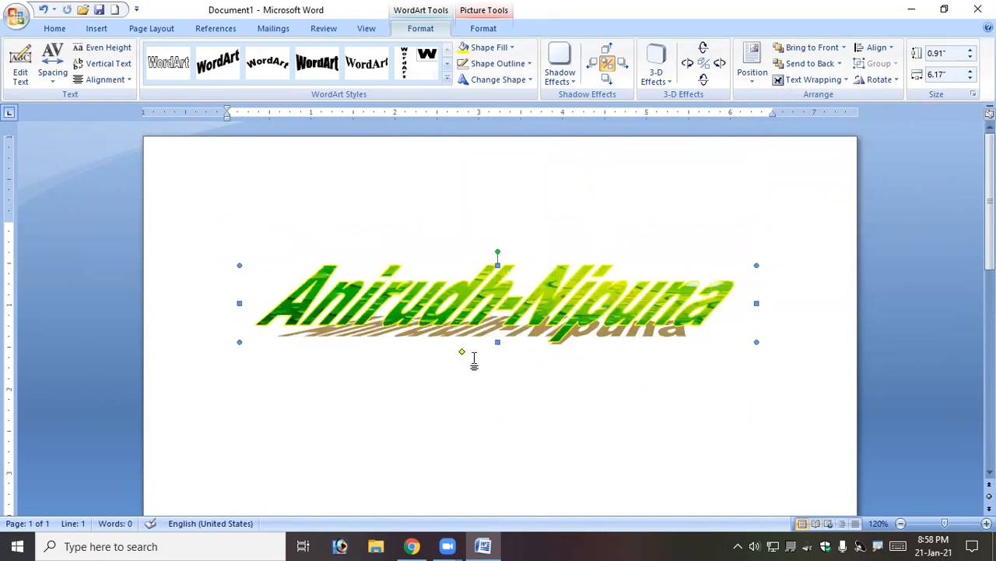
key("ctrl+z")
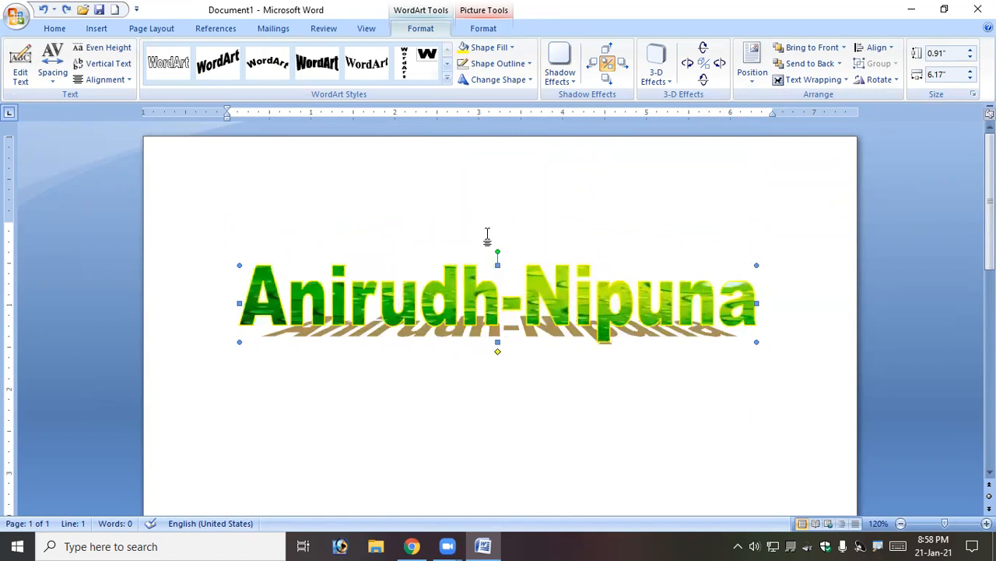
left_click_drag(499, 252, 545, 267)
key("ctrl+z")
Step: Apply the drop shadow cast up and to the right of the WordArt, and set the shadow colour to standard yellow
left_click(562, 72)
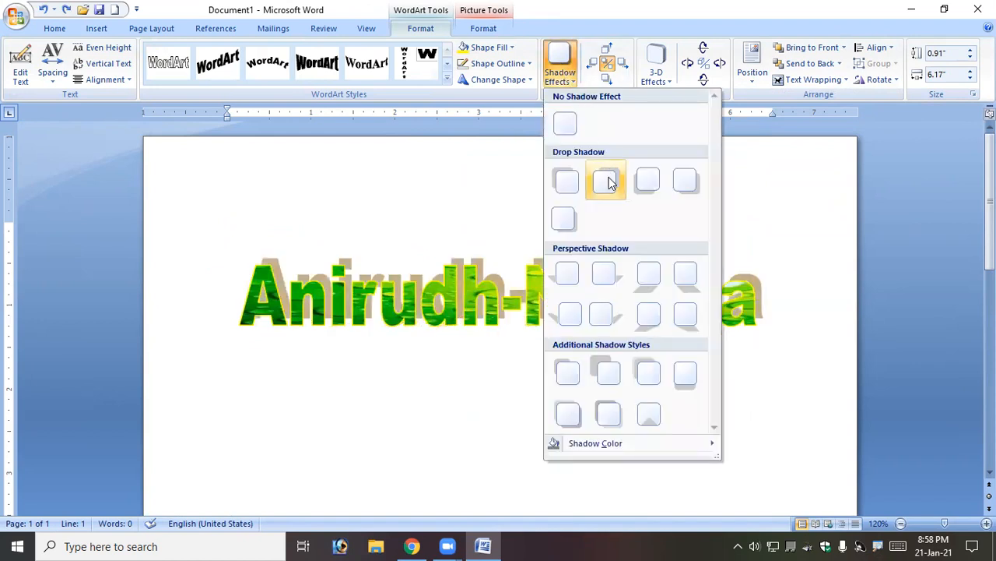
left_click(609, 181)
left_click(560, 70)
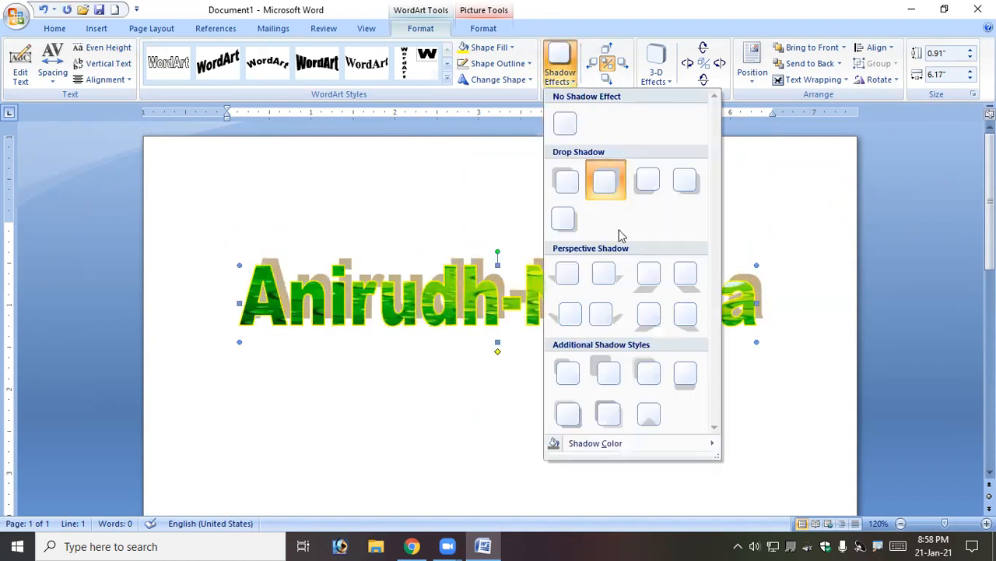
mouse_move(635, 450)
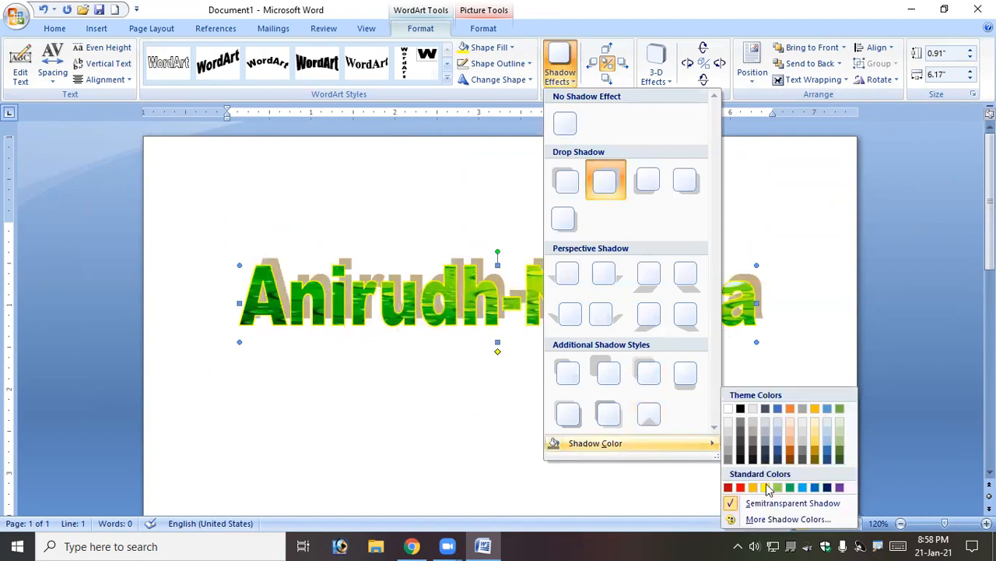
left_click(767, 487)
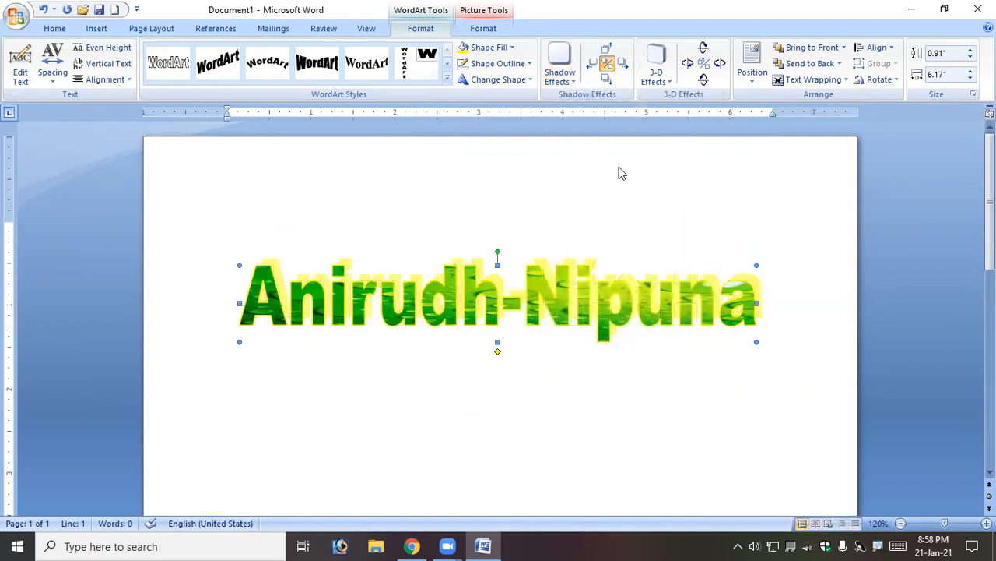
Step: Nudge the WordArt's yellow shadow farther right and upward, away from the letters
left_click(625, 67)
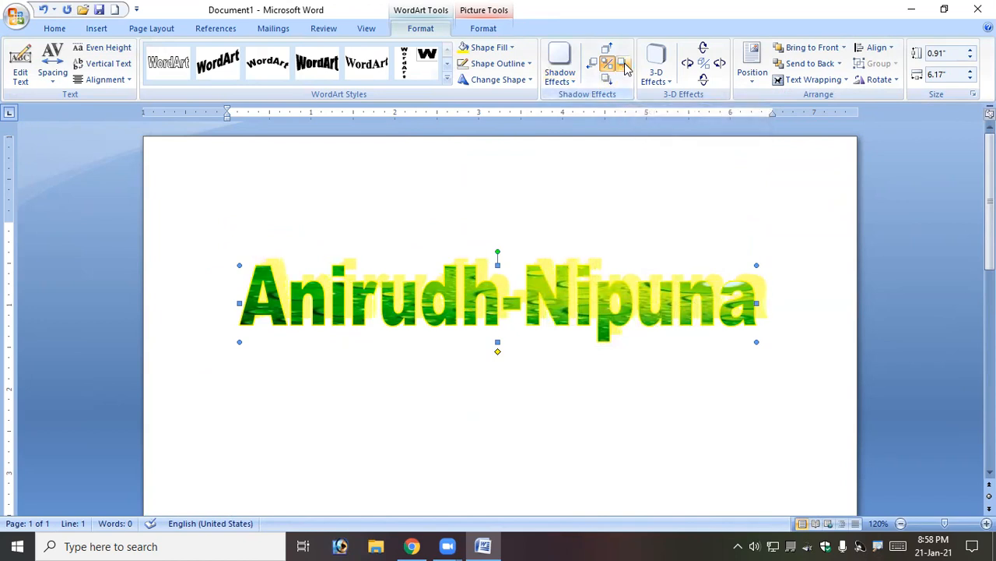
left_click(626, 67)
left_click(625, 67)
left_click(626, 67)
left_click(611, 50)
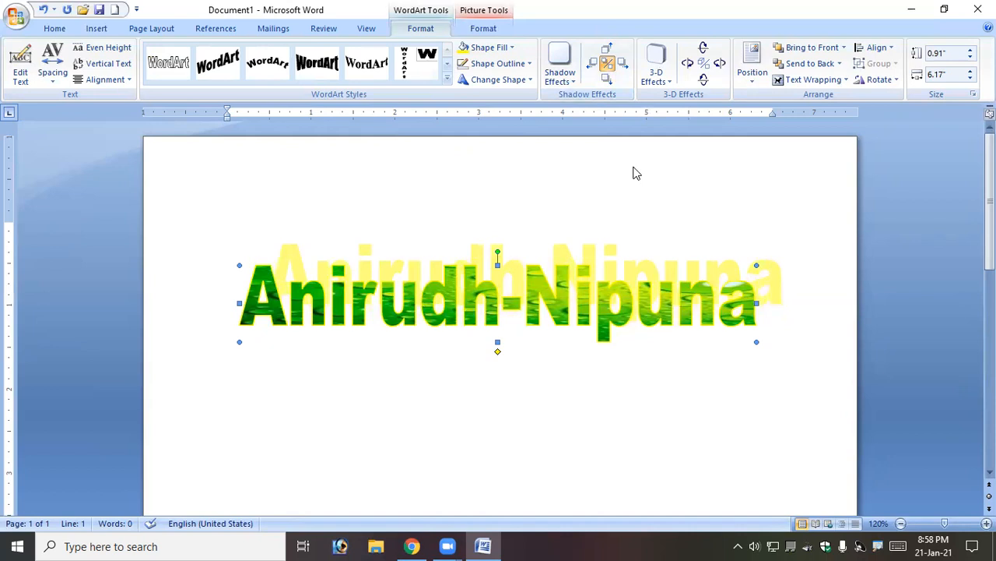
Step: Apply the perspective 3-D effect that extends downward from the WordArt, and set its depth to 36 pt
left_click(656, 68)
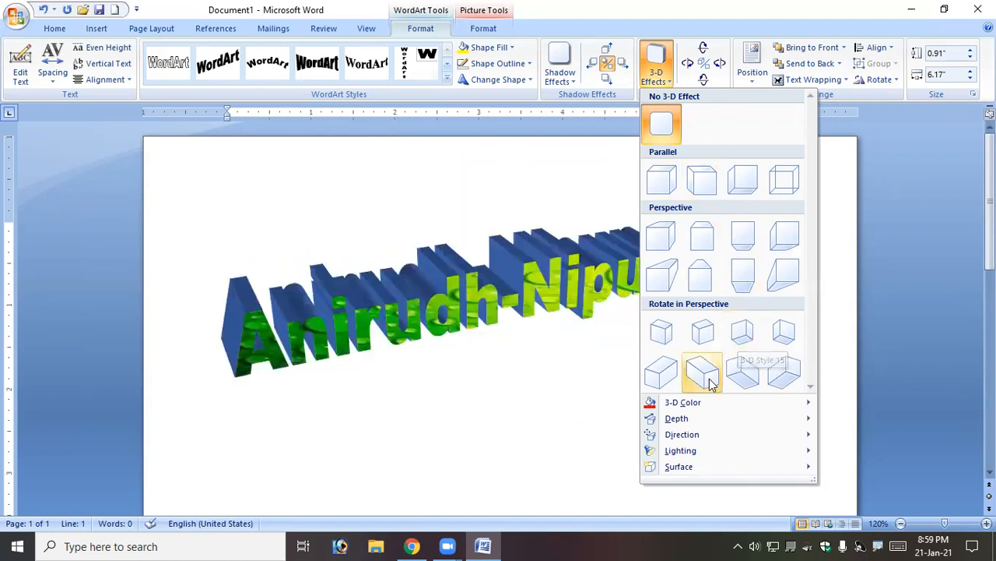
left_click(759, 288)
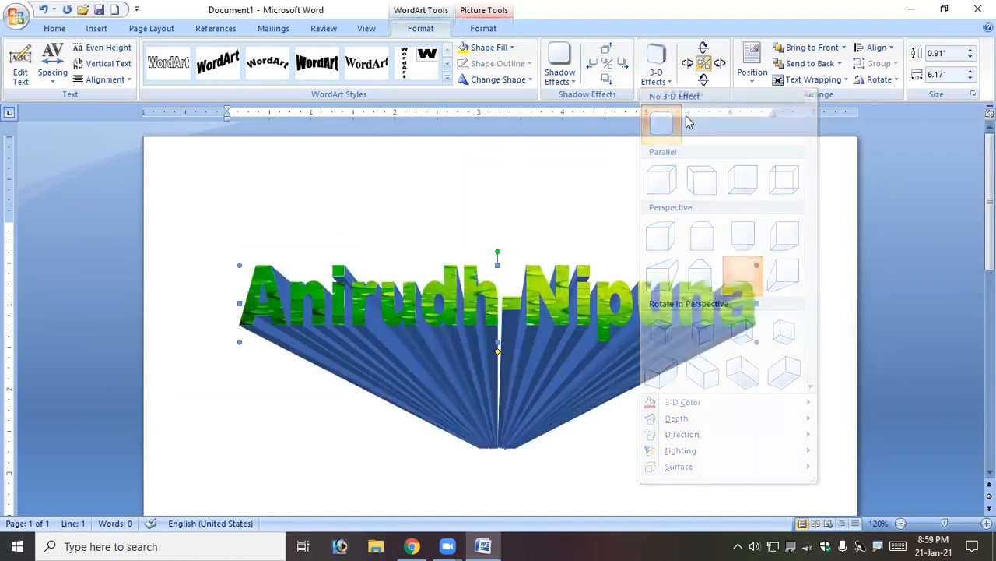
left_click(657, 68)
mouse_move(689, 421)
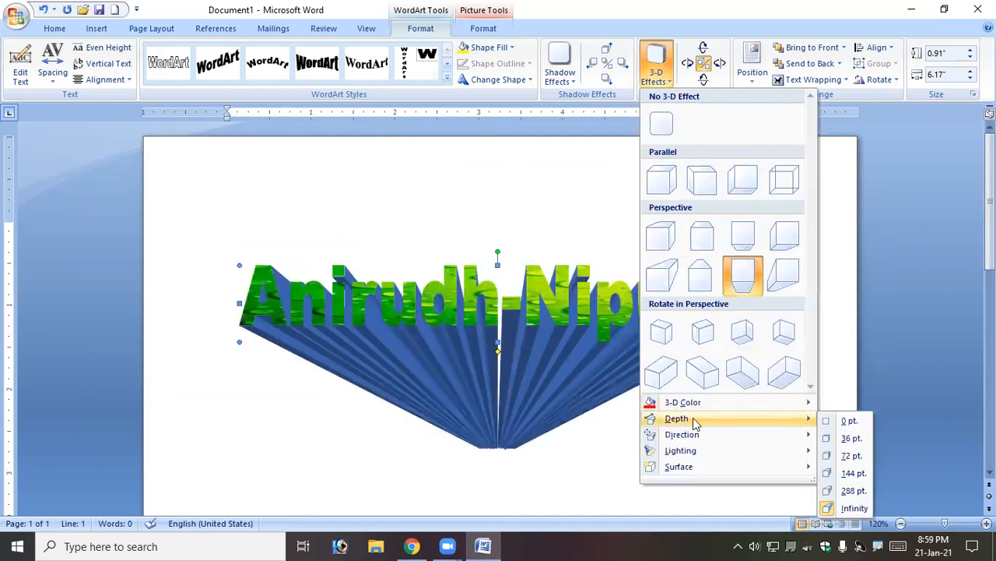
left_click(852, 440)
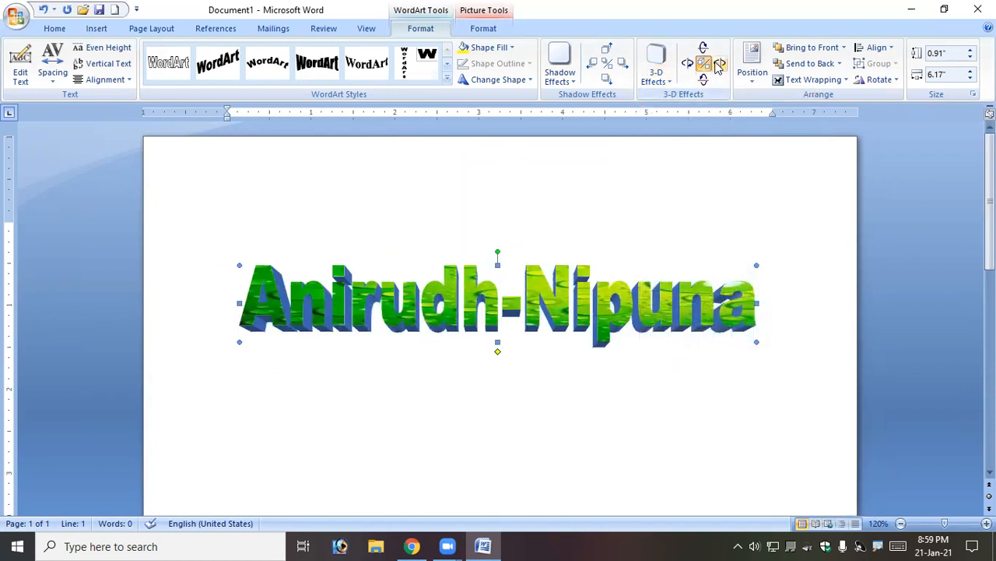
Step: Tilt the 3-D WordArt repeatedly to the right, and tilt it back to the left
left_click(719, 64)
left_click(719, 63)
left_click(719, 64)
left_click(720, 64)
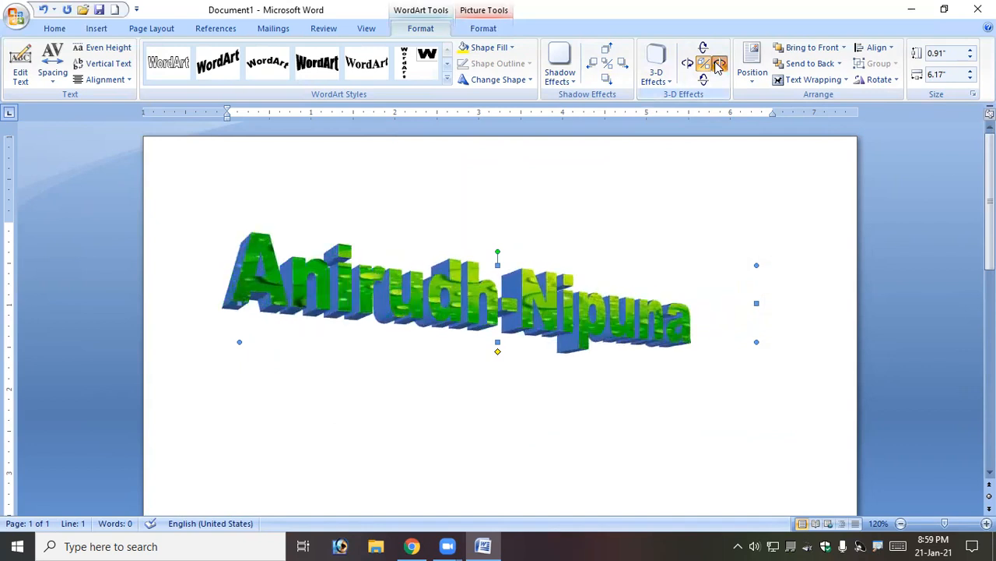
left_click(720, 63)
left_click(720, 64)
left_click(719, 64)
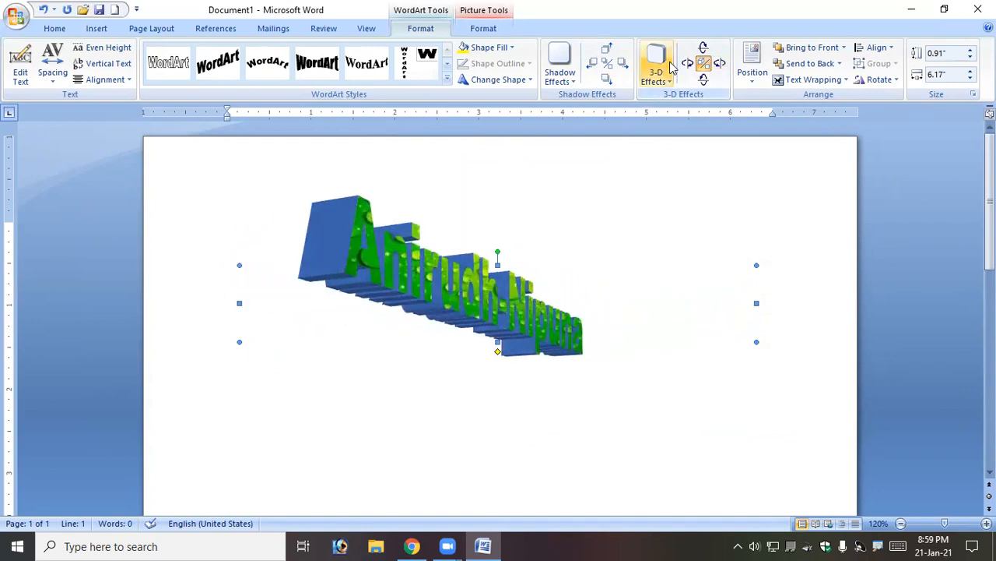
left_click(684, 64)
left_click(684, 63)
left_click(685, 64)
left_click(684, 64)
left_click(684, 63)
left_click(684, 64)
Step: Tilt the 3-D WordArt upward a few steps, and tilt it downward repeatedly
left_click(704, 48)
left_click(703, 49)
left_click(704, 48)
left_click(704, 79)
left_click(705, 79)
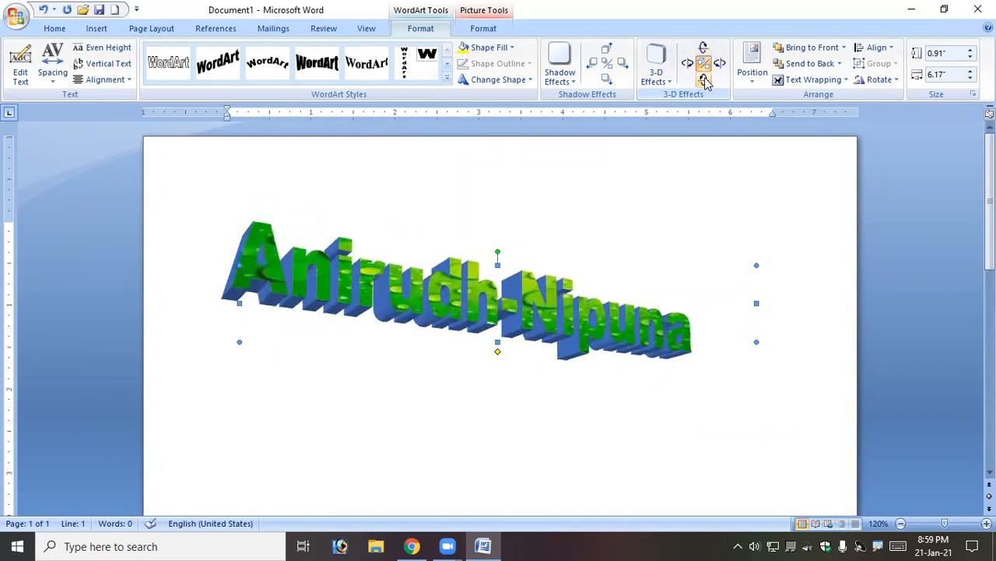
left_click(705, 79)
left_click(705, 79)
left_click(705, 80)
left_click(704, 79)
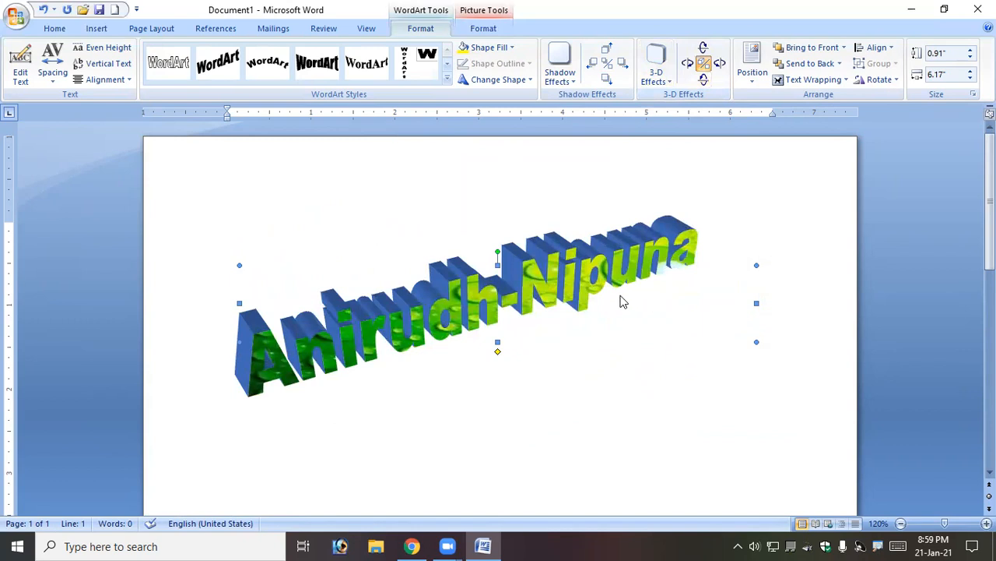
Step: Move the WordArt farther down the page and insert the green water-drop picture at the start of the document
left_click_drag(603, 269, 631, 402)
left_click(308, 177)
left_click(98, 31)
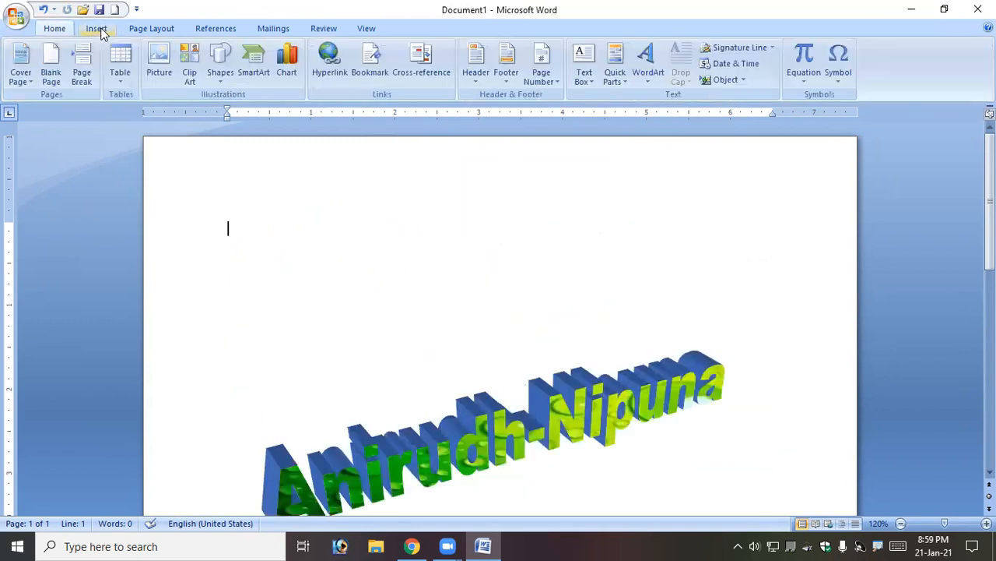
scroll(430, 248, "down", 3)
left_click(431, 248)
left_click(369, 326)
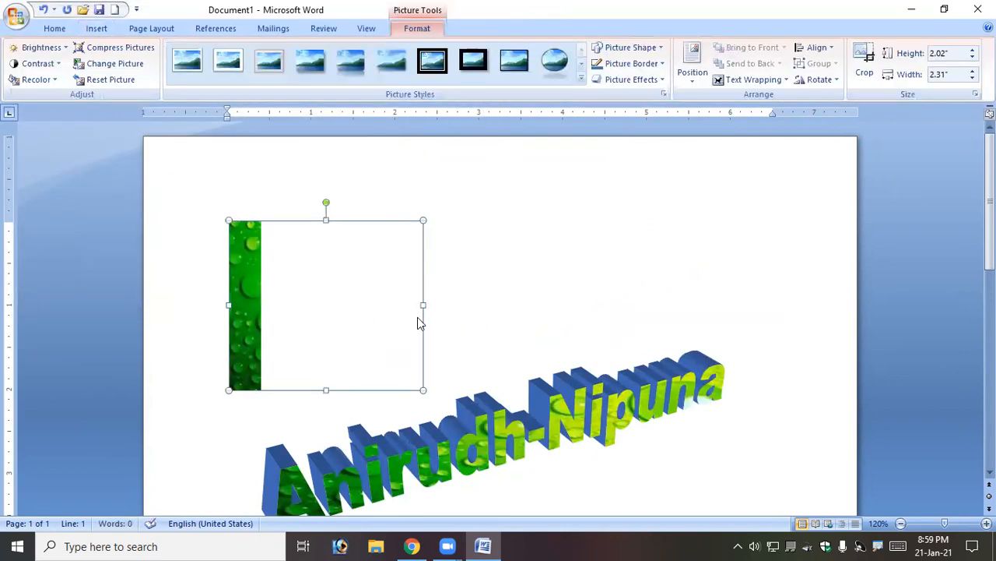
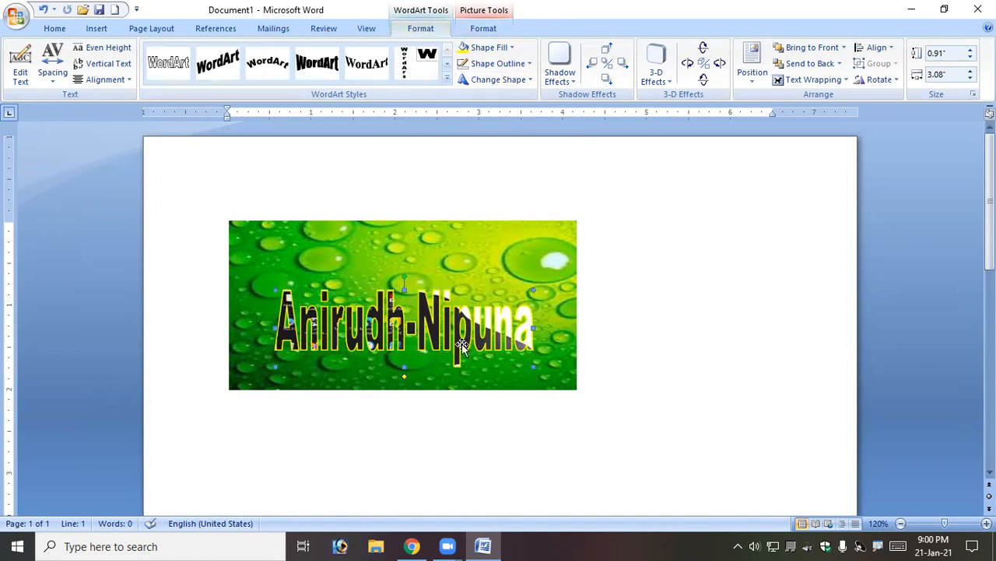
Step: Delete the WordArt and the green picture, and generate sample paragraphs in the blank document with =rand()
key("Delete")
key("Delete")
left_click(96, 31)
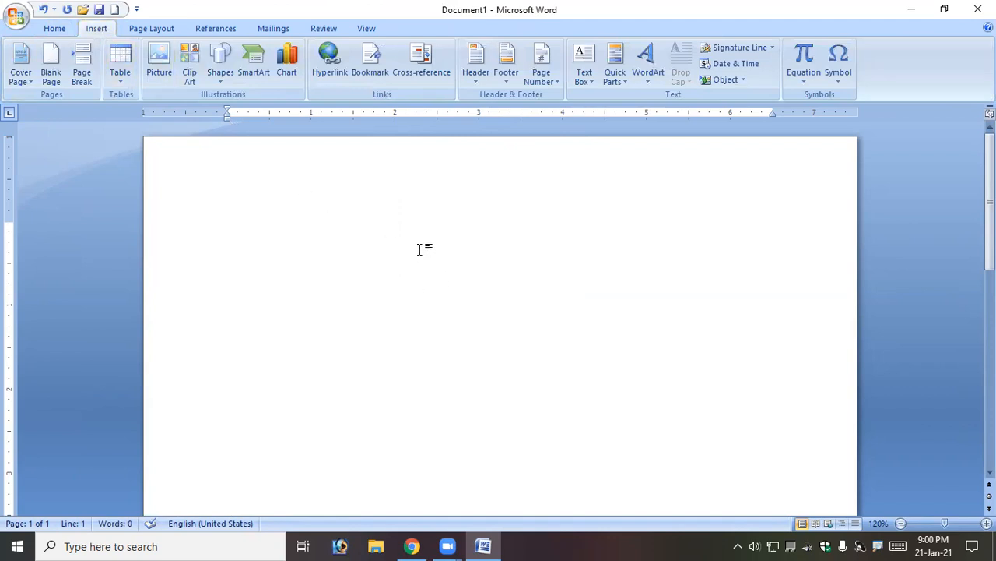
type("=rand()")
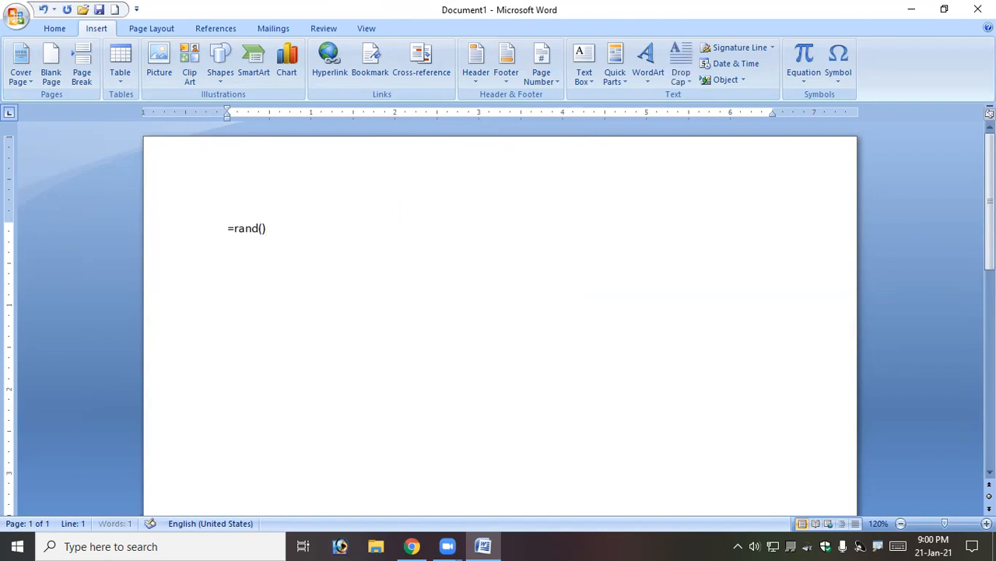
key("Return")
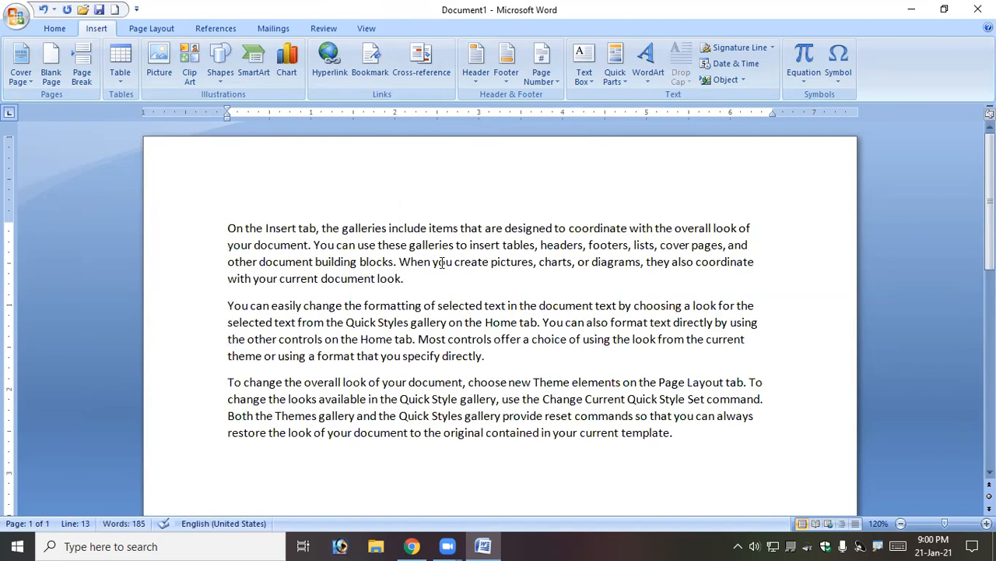
Step: Apply the Dropped drop cap to the first letter of the opening paragraph
left_click_drag(238, 231, 226, 231)
left_click(282, 265)
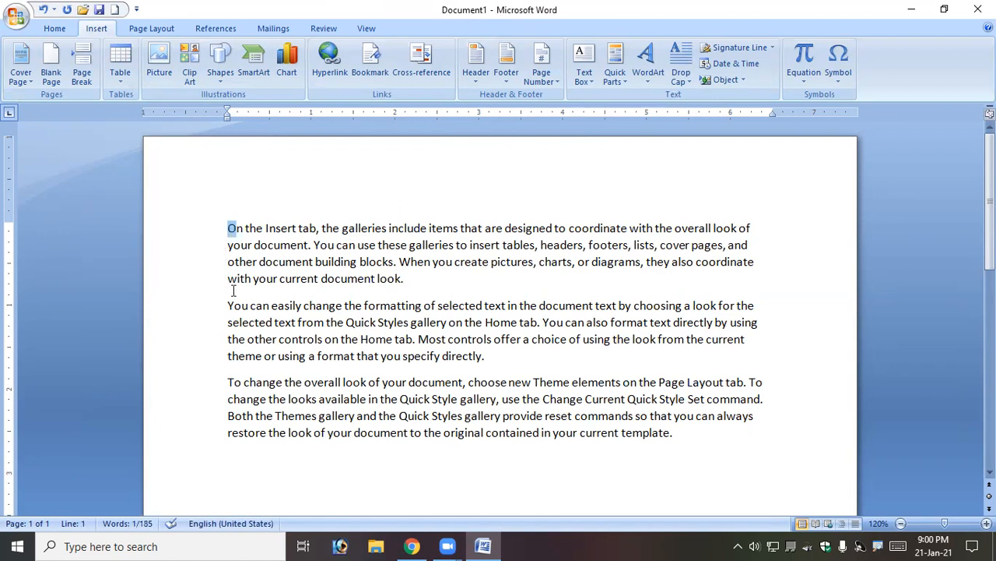
left_click(309, 265)
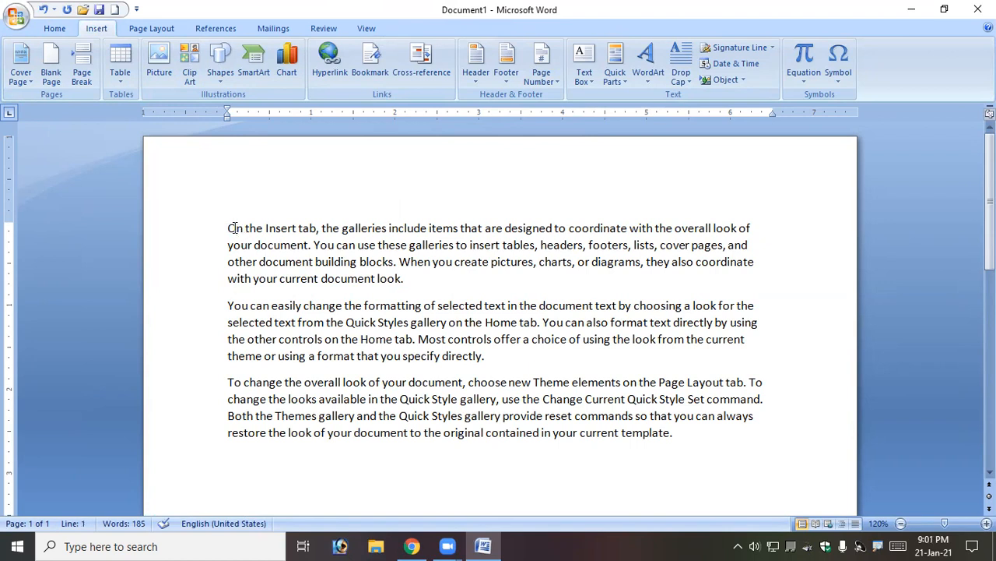
left_click(680, 84)
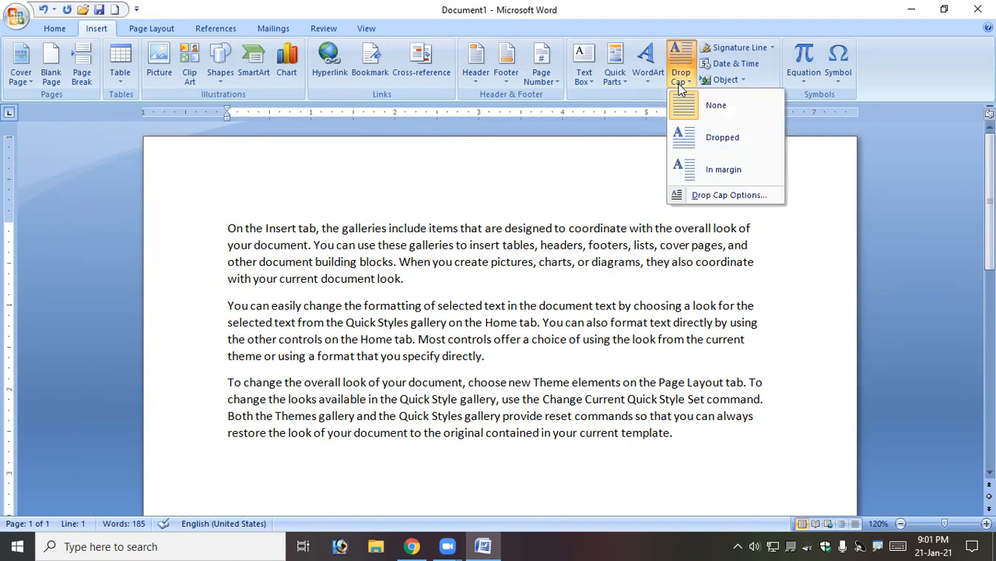
left_click(731, 144)
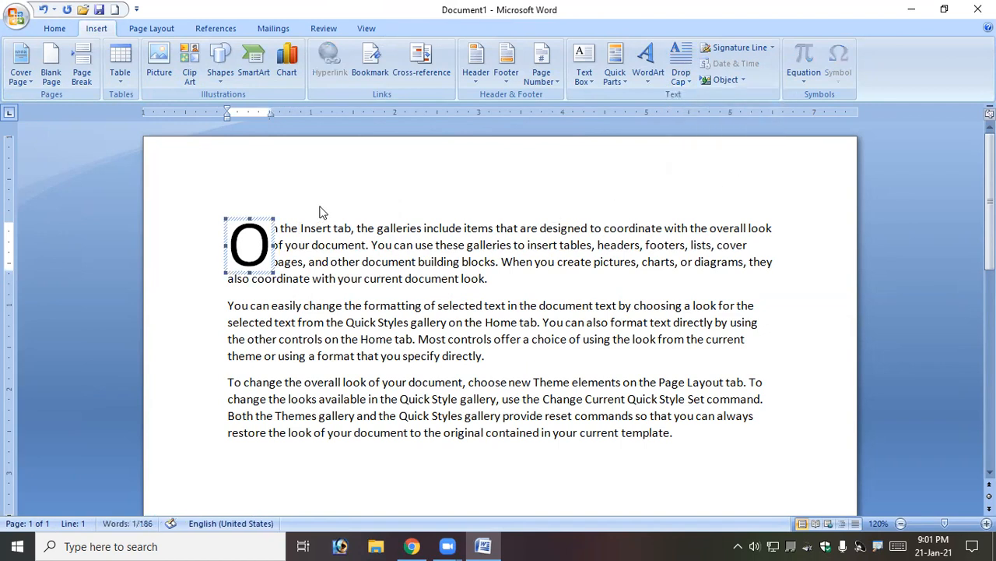
left_click(284, 264)
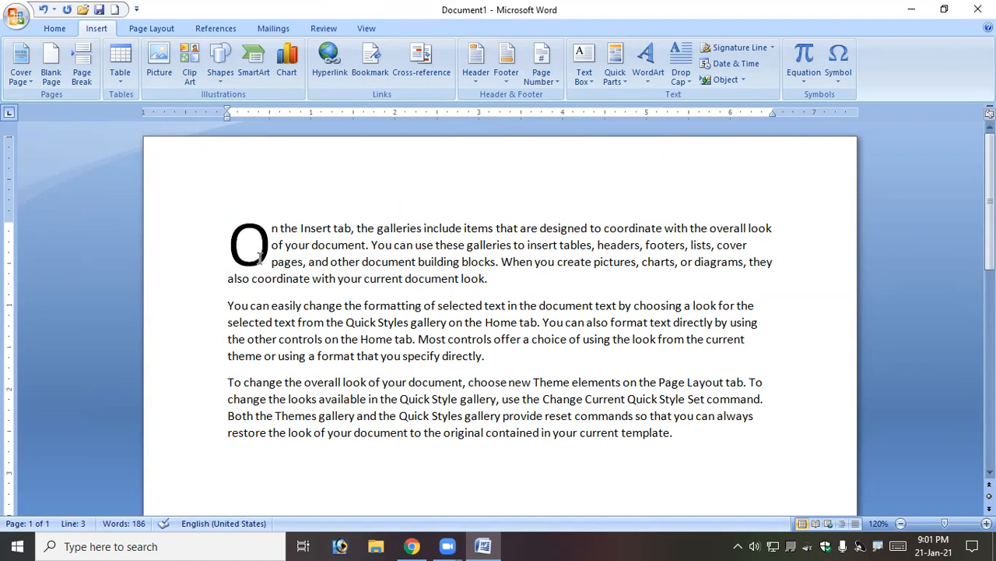
Step: Remove the drop cap from the opening paragraph by setting its position to None in the Drop Cap options
left_click(259, 260)
left_click(682, 66)
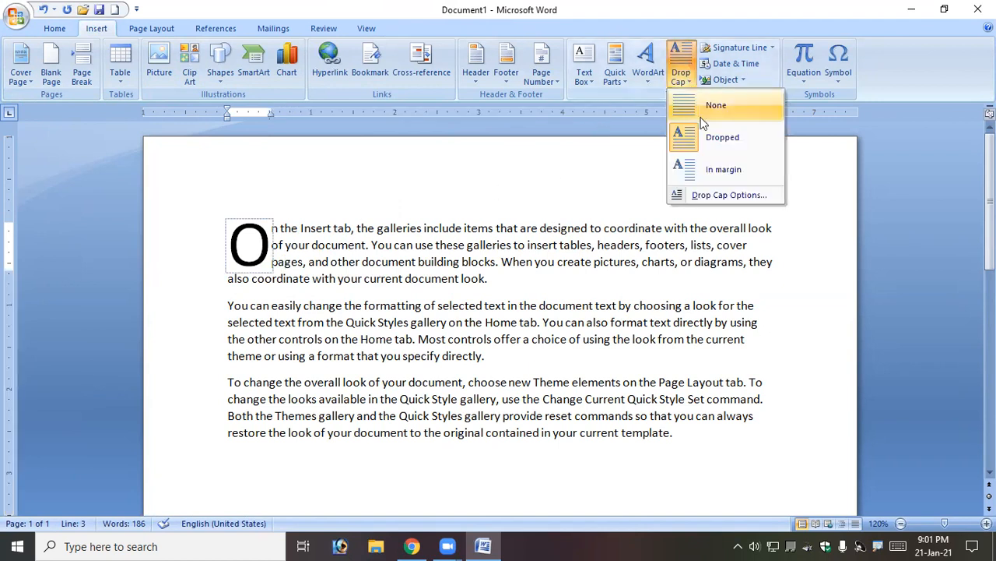
left_click(721, 195)
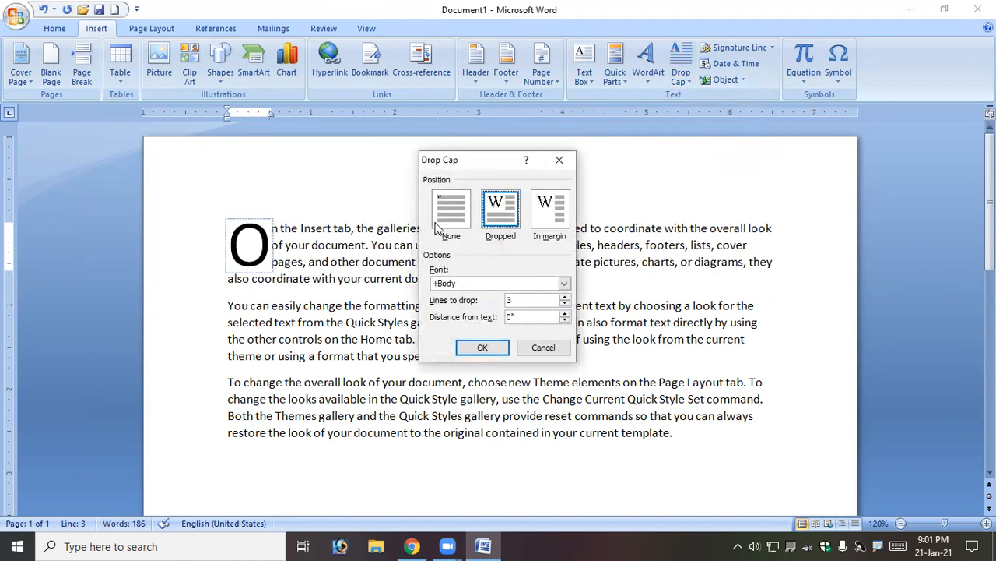
left_click(461, 227)
left_click(482, 347)
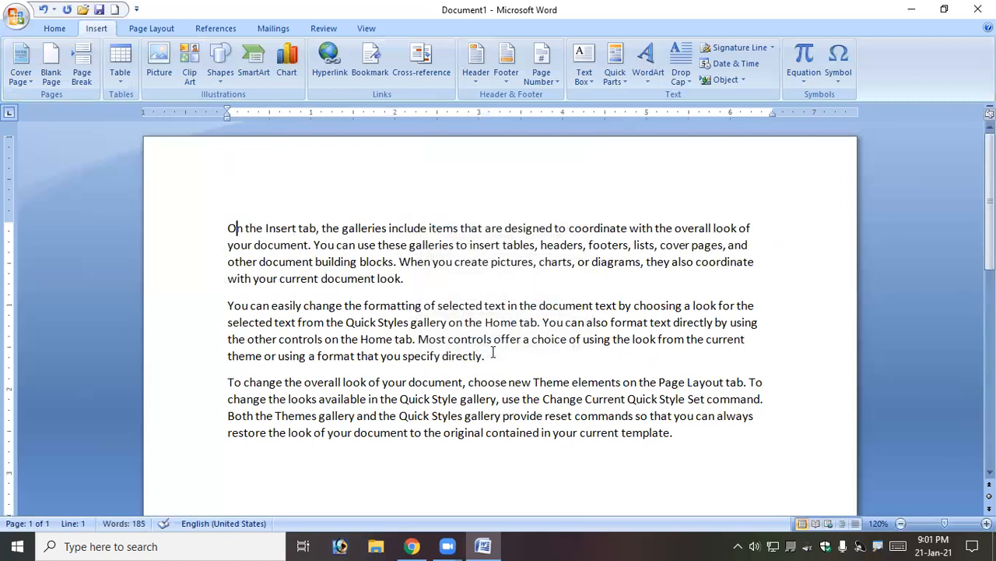
Step: Delete all the sample text and enter a person's name as the first line
key("ctrl+a")
key("Delete")
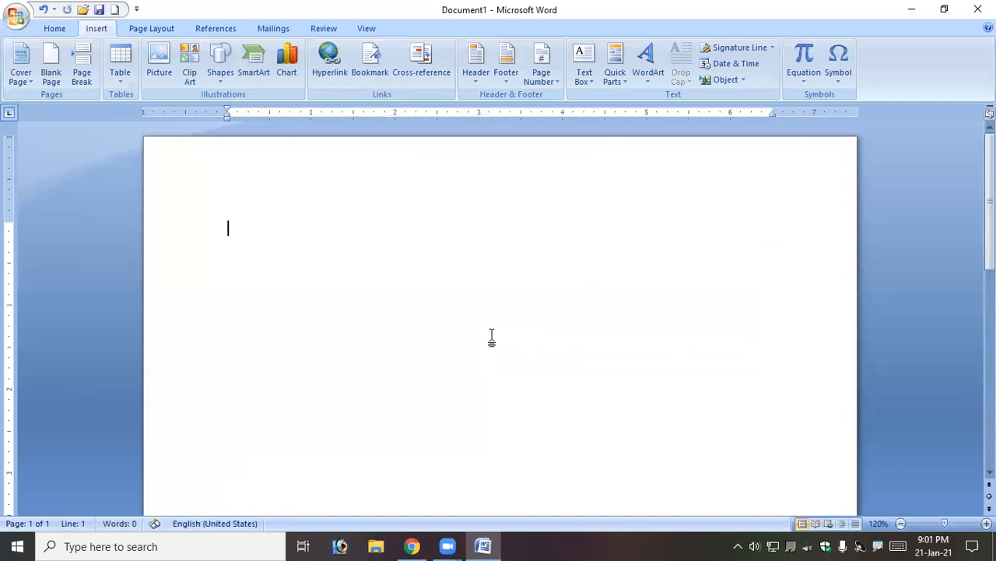
type("Munisekhar")
key("Return")
Step: Add the words Ani, Aganti and Alathi on separate lines below the name
type("S")
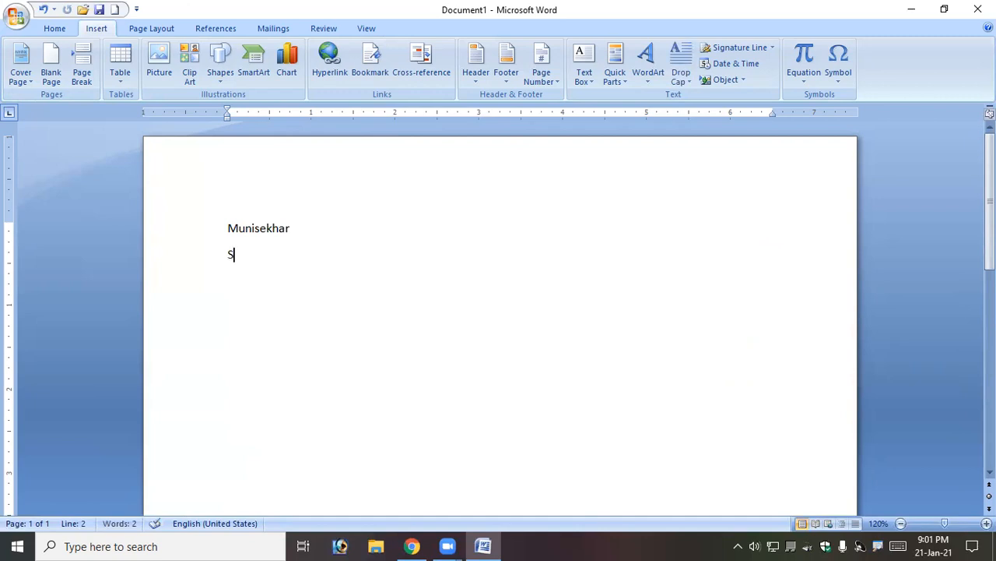
key("BackSpace")
type("ani")
key("Return")
key("BackSpace")
key("Return")
type("aganti")
key("Return")
type("ala")
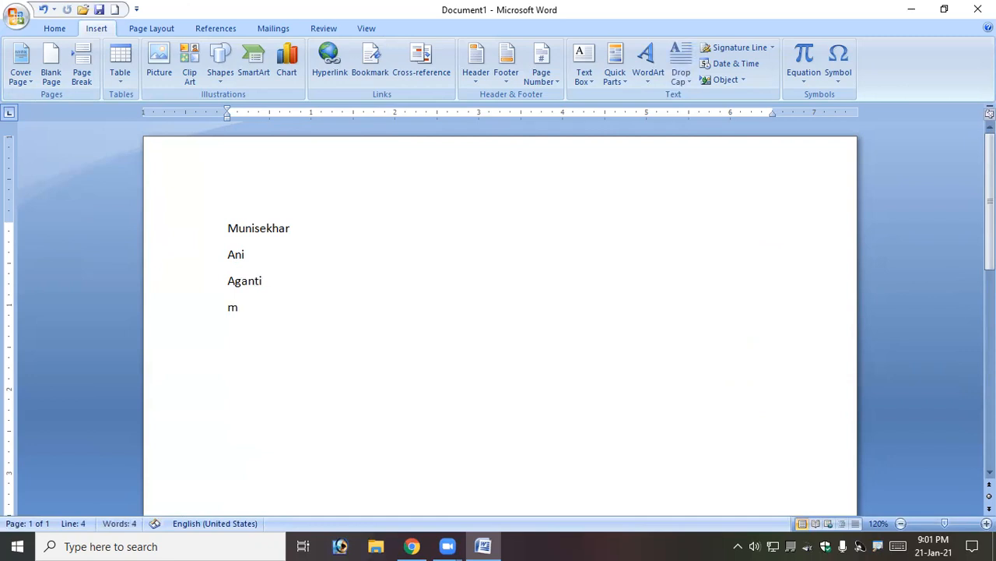
type("thi")
key("Return")
Step: Continue the list with Adhu, Aster, Asthan and Ad, each on its own line
type("m")
key("BackSpace")
type("adhu")
key("Return")
type("aster")
key("Return")
type("ast")
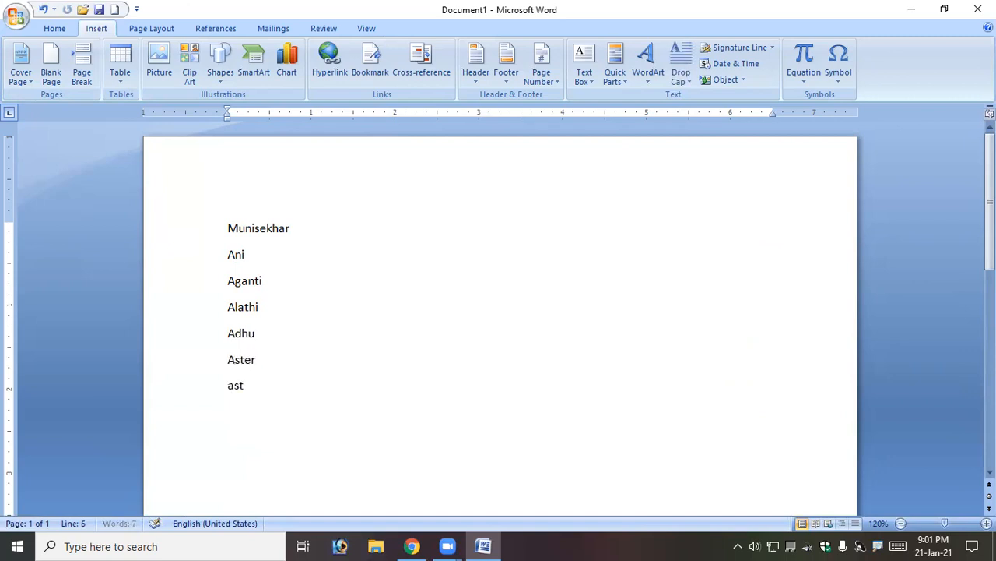
type("han")
key("Return")
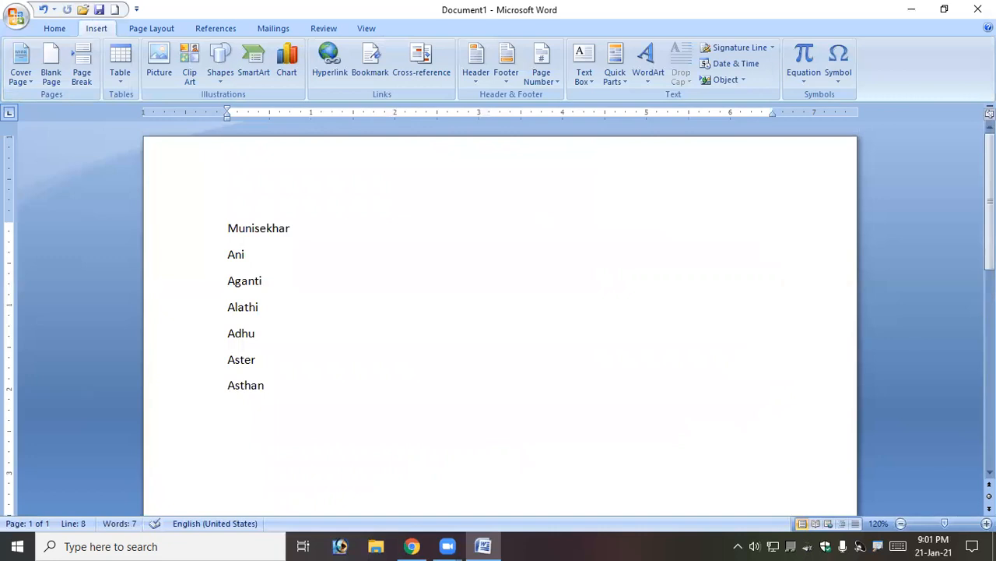
type("ad")
key("Return")
Step: Change the lines from Ani to Ad to lowercase
left_click_drag(228, 255, 270, 415)
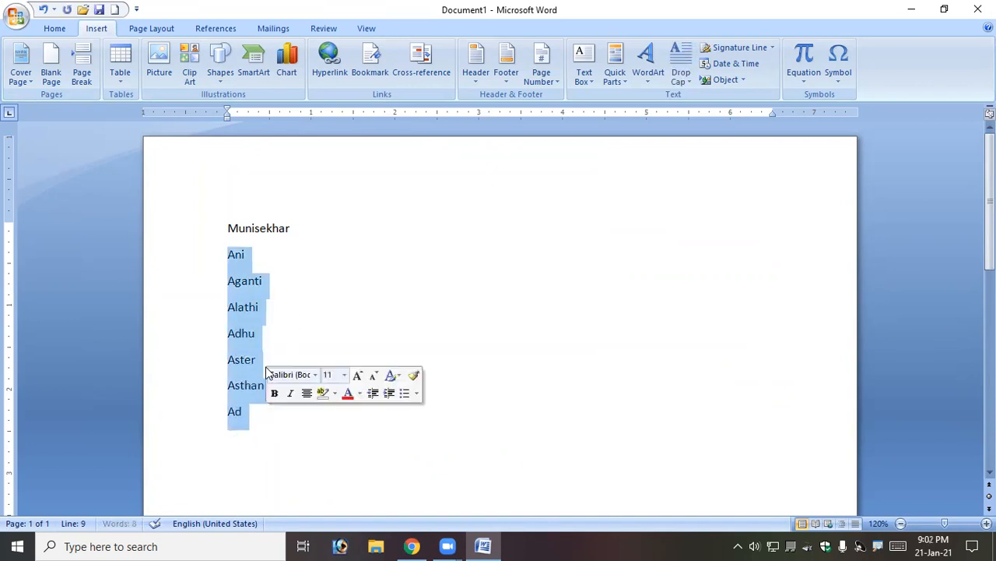
left_click(56, 29)
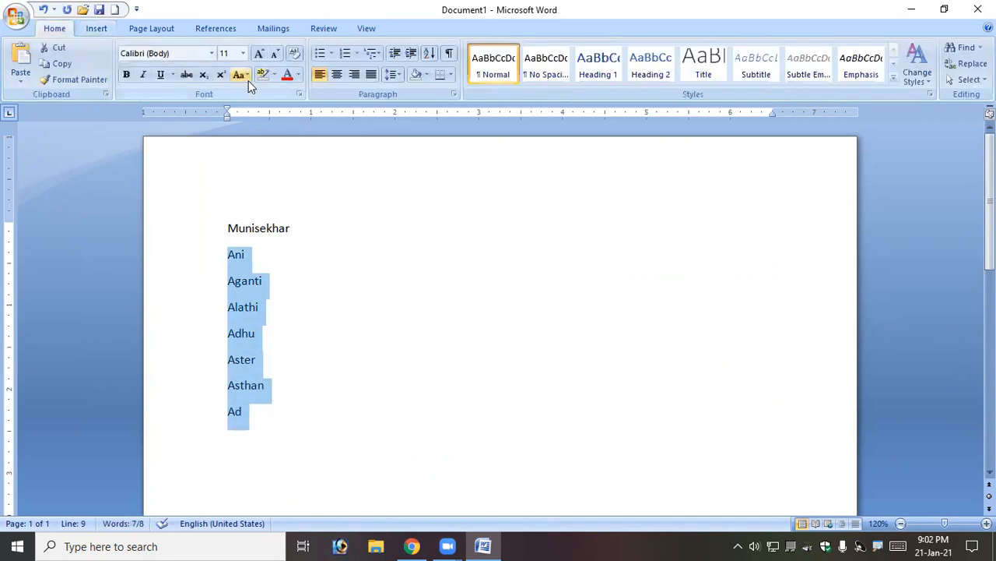
left_click(240, 75)
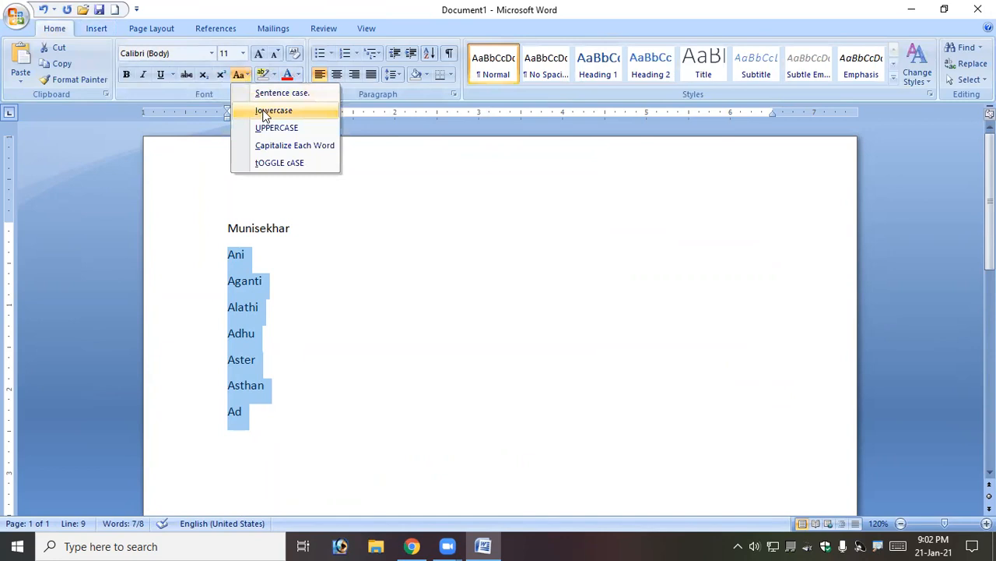
left_click(263, 110)
left_click(305, 285)
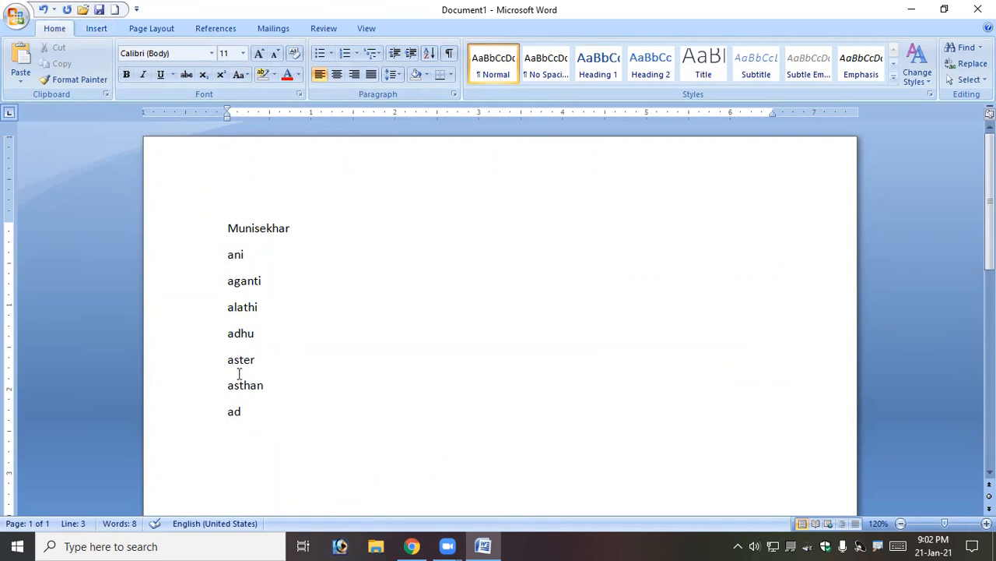
Step: Apply a Dropped drop cap to the name's first letter through the Drop Cap options, with 8 lines to drop
left_click(228, 415)
left_click(225, 268)
left_click(226, 405)
left_click(99, 29)
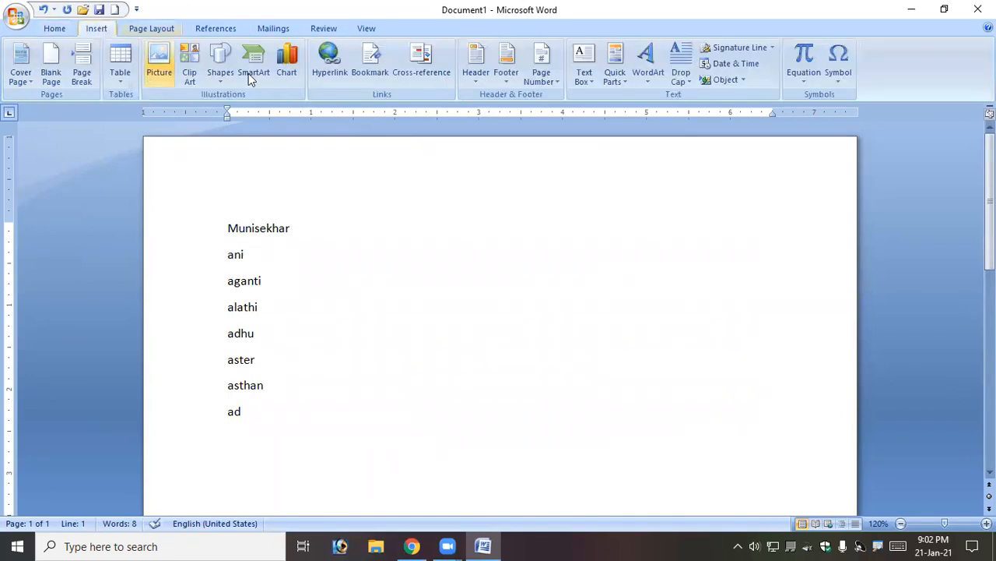
left_click(681, 77)
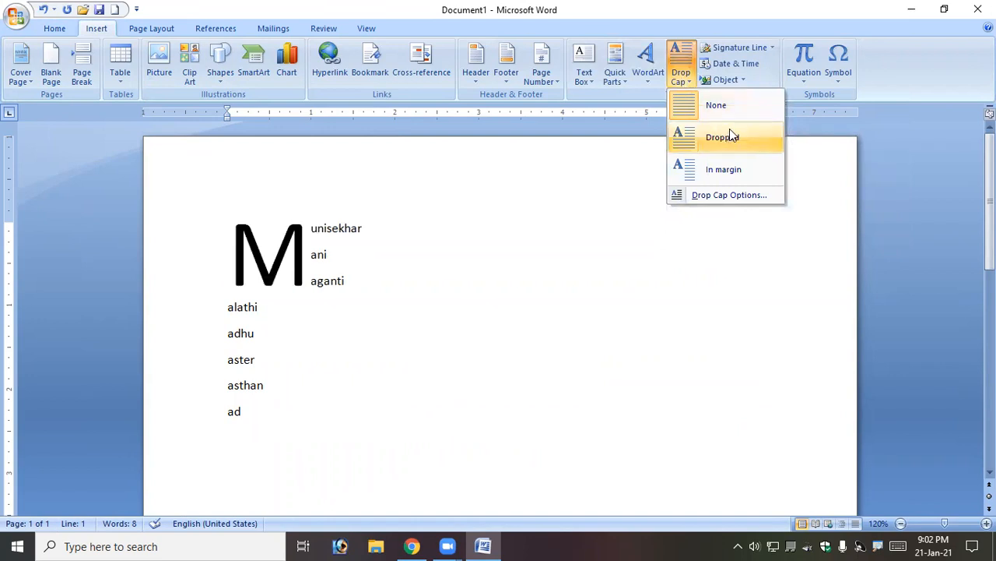
left_click(726, 194)
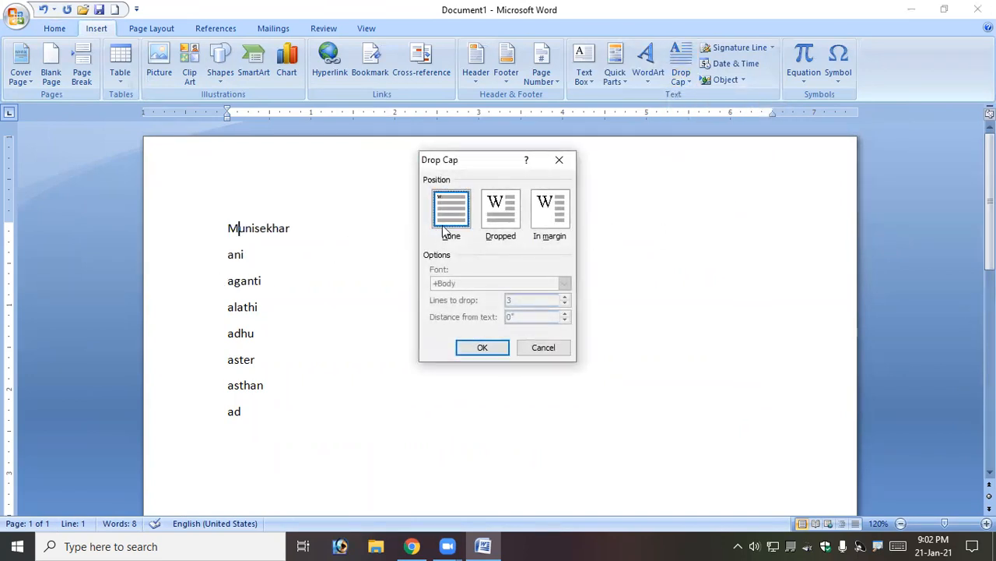
left_click(504, 215)
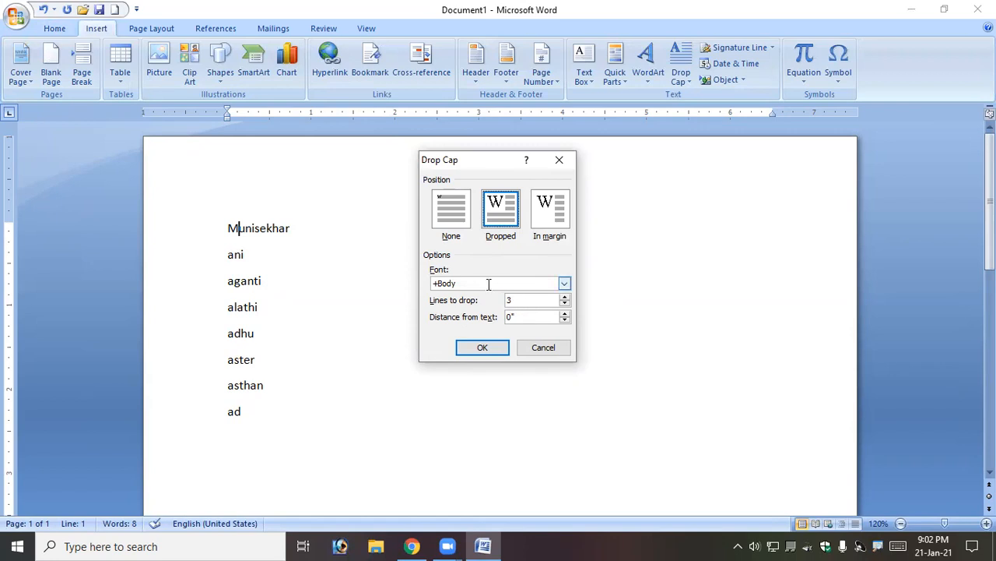
left_click(565, 297)
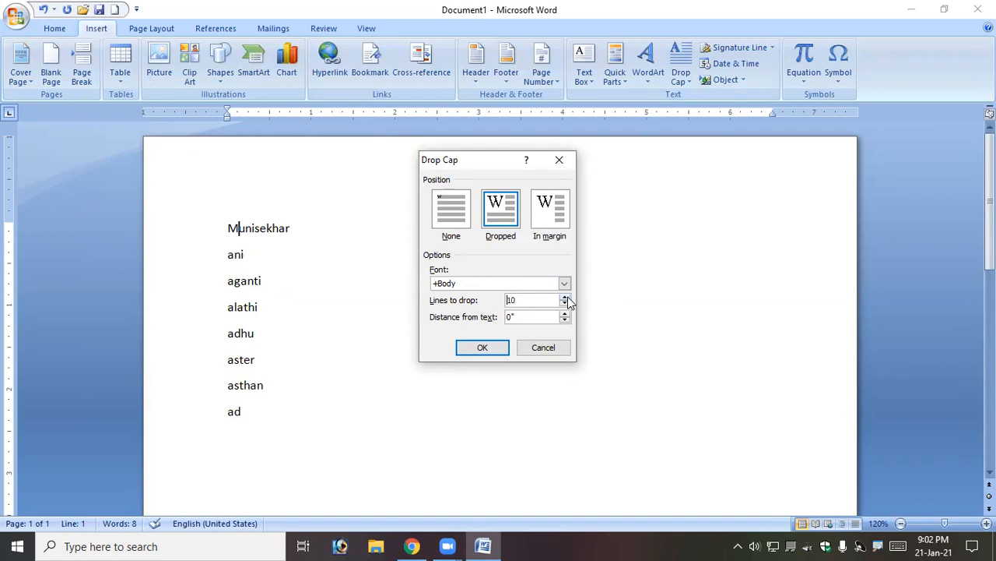
left_click(565, 313)
left_click(482, 347)
left_click(548, 278)
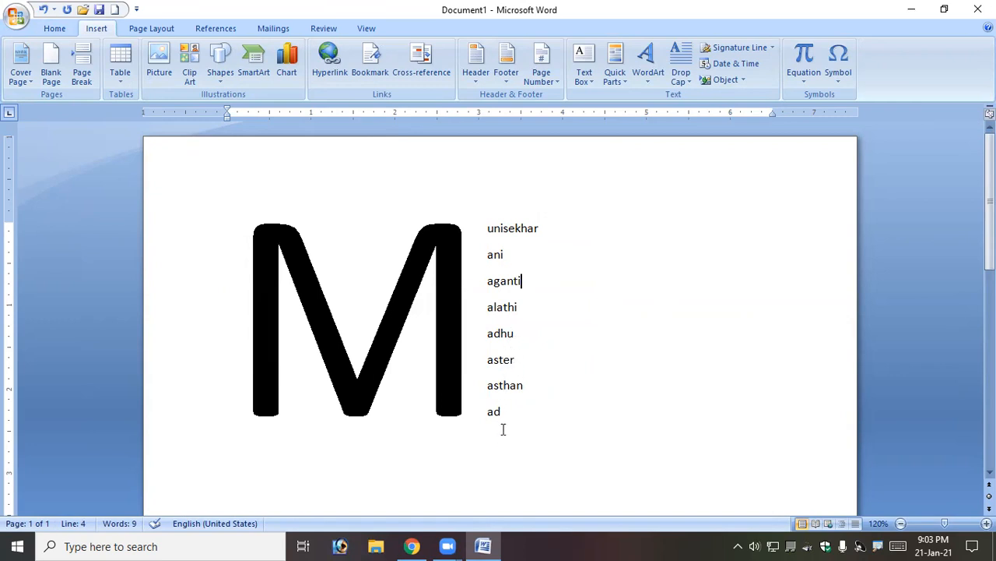
Step: Change the drop cap's font to Adobe Heiti Std R
left_click(449, 356)
left_click(503, 338)
left_click(449, 288)
left_click(680, 76)
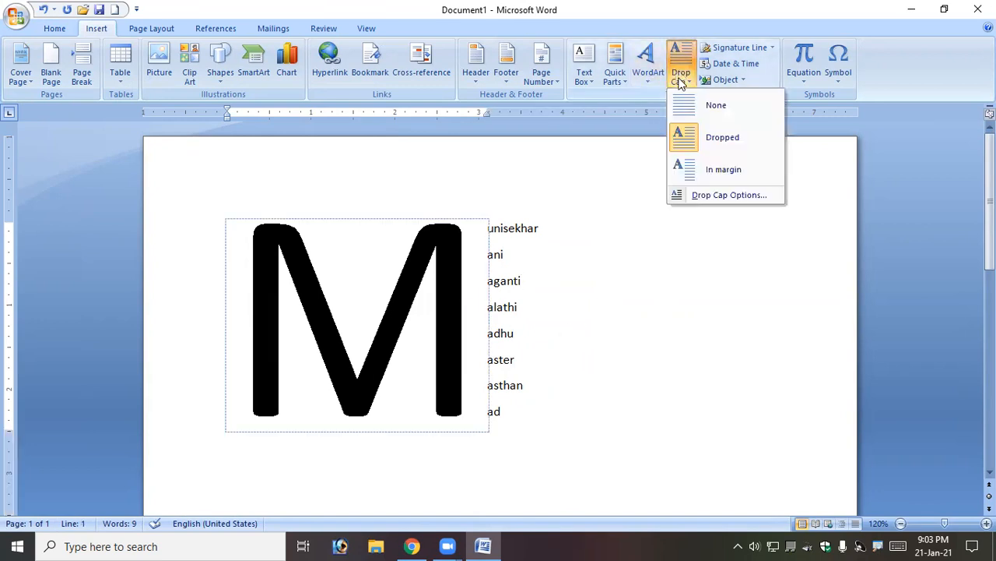
left_click(742, 197)
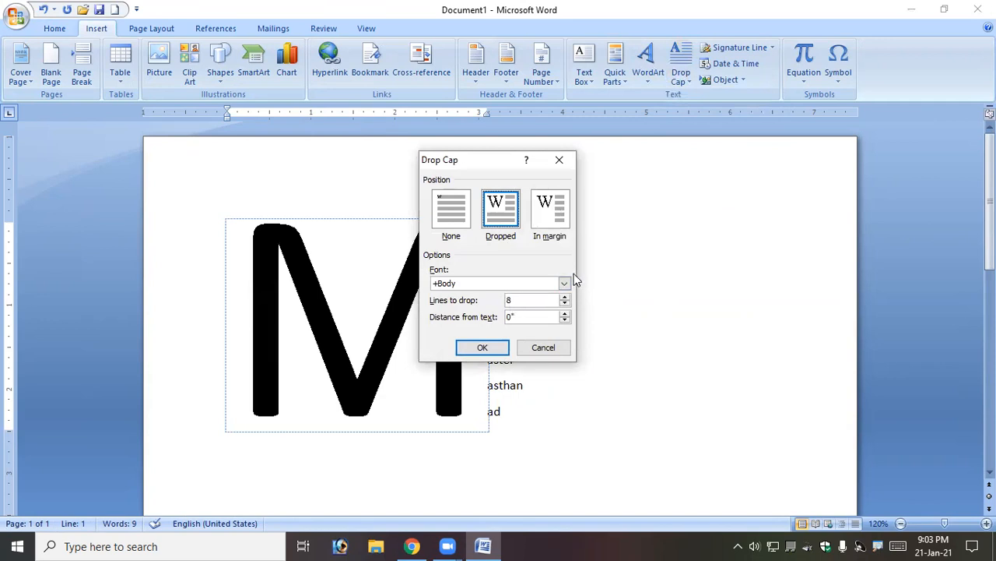
left_click(564, 283)
scroll(502, 335, "down", 6)
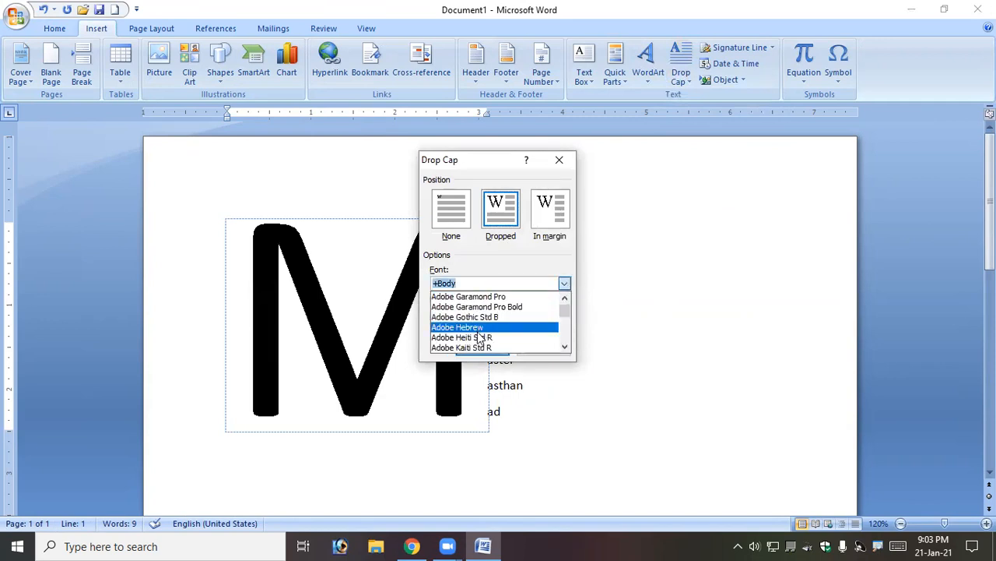
left_click(507, 336)
left_click(483, 347)
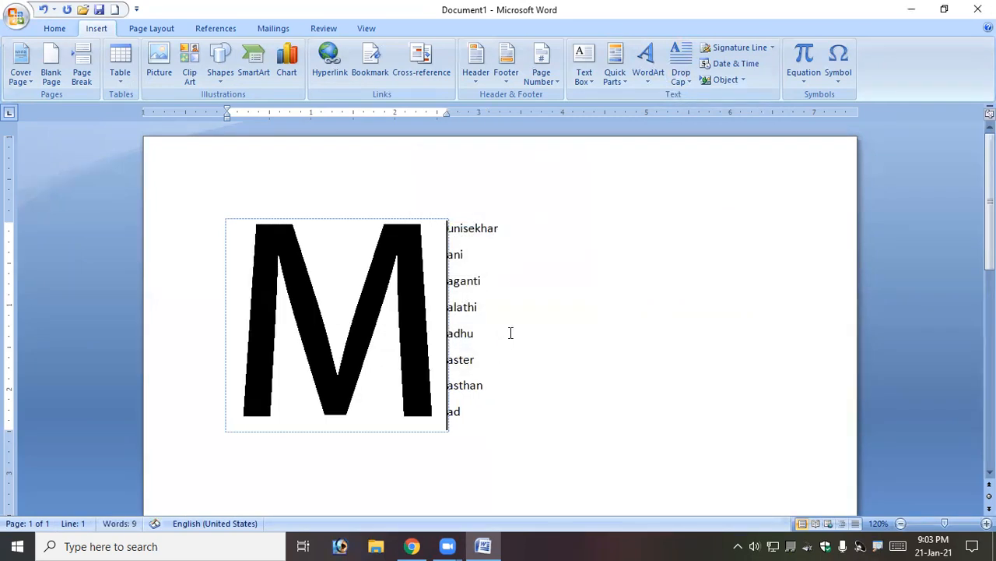
Step: Set the drop cap's position to None and delete all the text in the document
left_click(520, 267)
left_click(410, 271)
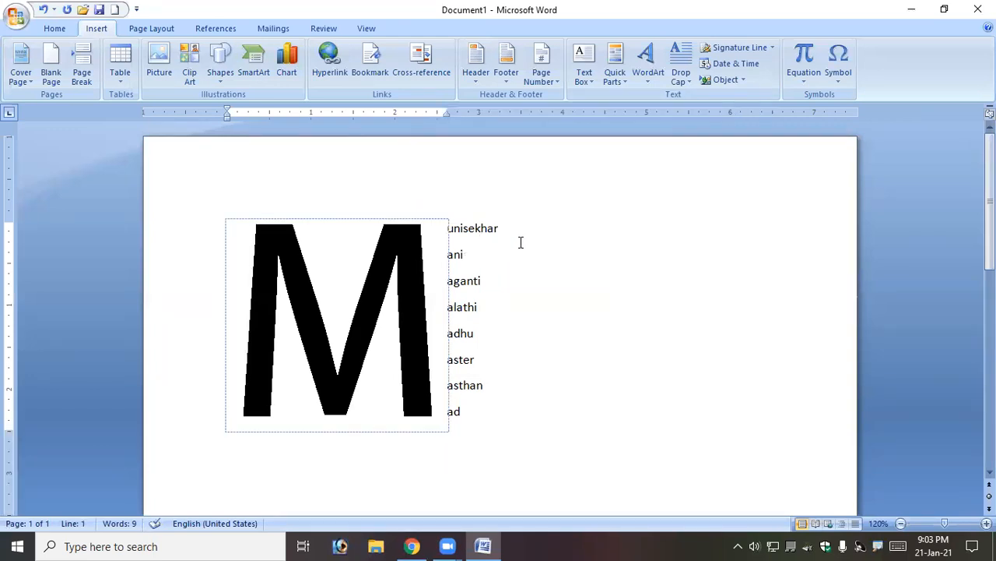
left_click(522, 239)
left_click(399, 253)
left_click(681, 66)
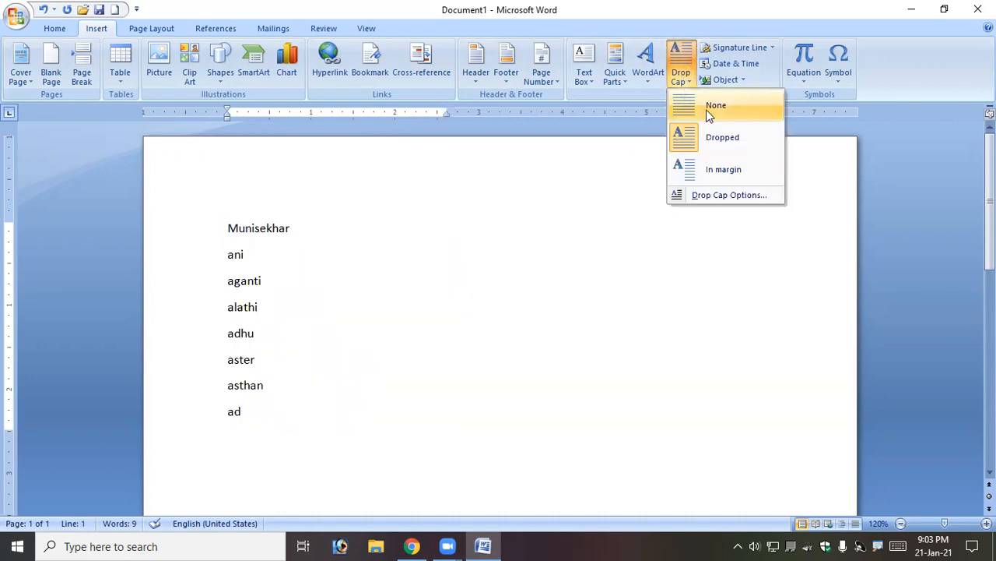
left_click(715, 196)
left_click(462, 224)
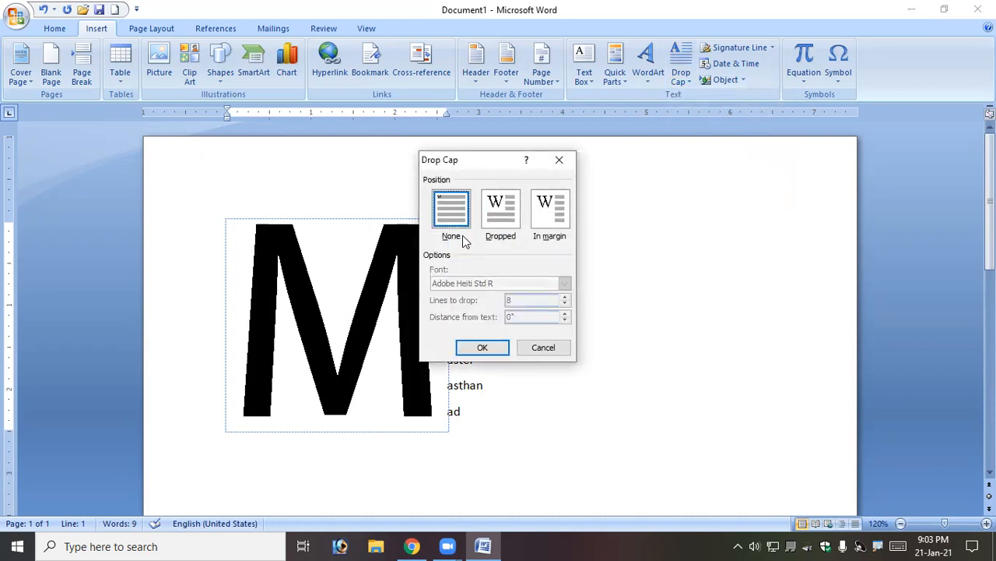
left_click(481, 347)
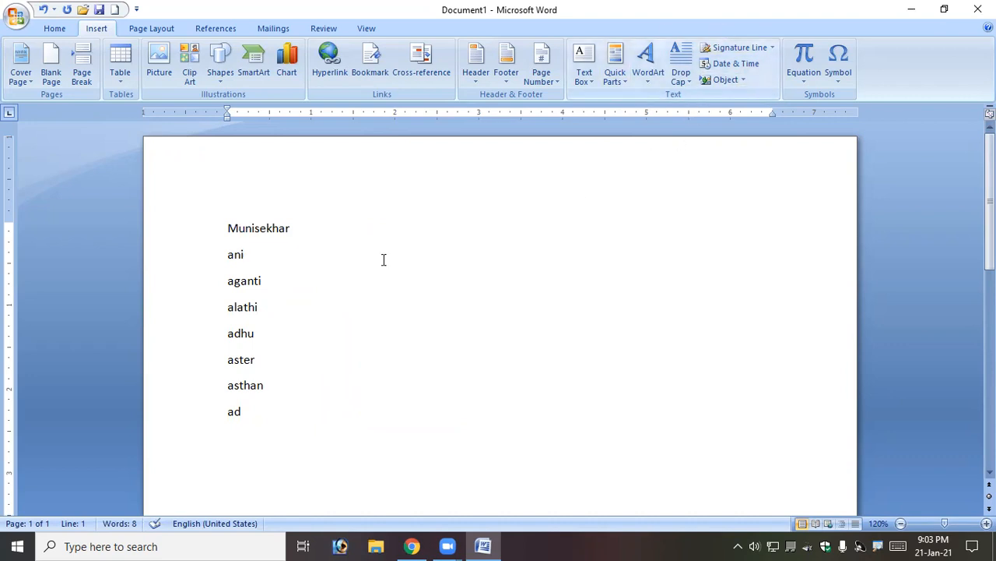
key("ctrl+a")
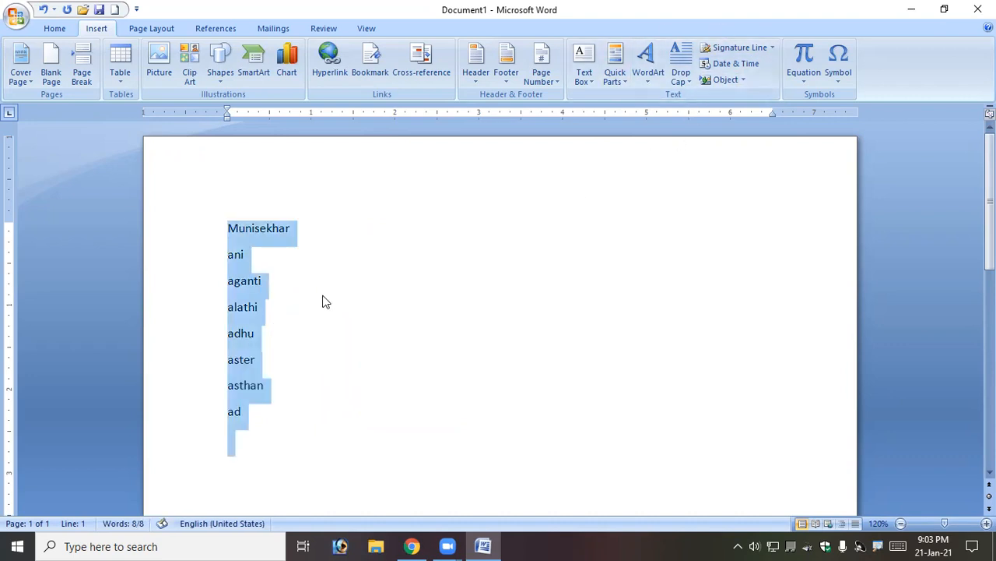
key("Delete")
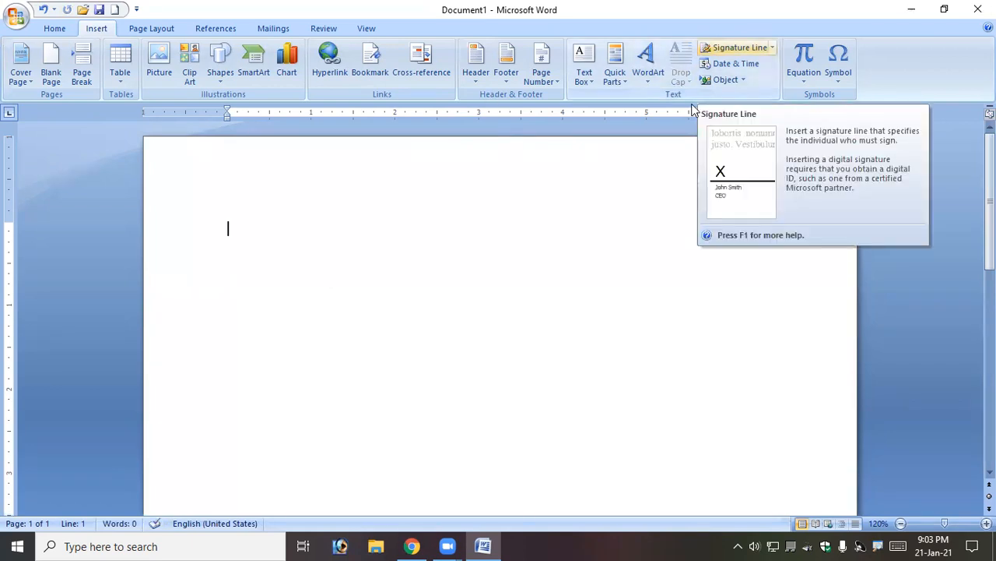
Step: View the Office Marketplace signature services web page and return to the Word document
left_click(732, 48)
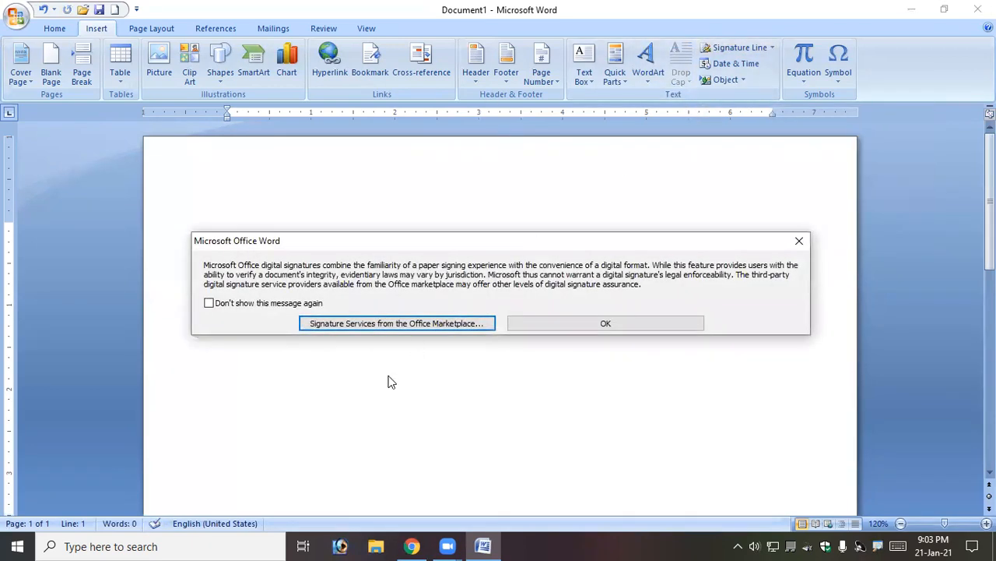
left_click(431, 324)
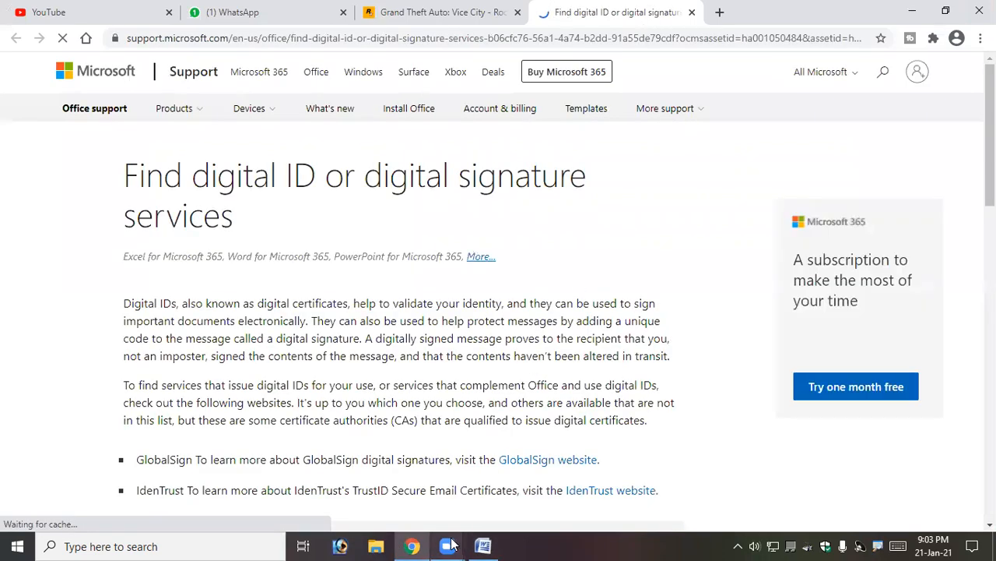
left_click(483, 546)
Step: Insert a signature line with the suggested signer's name and e-mail address, and show its picture formatting options
left_click(772, 48)
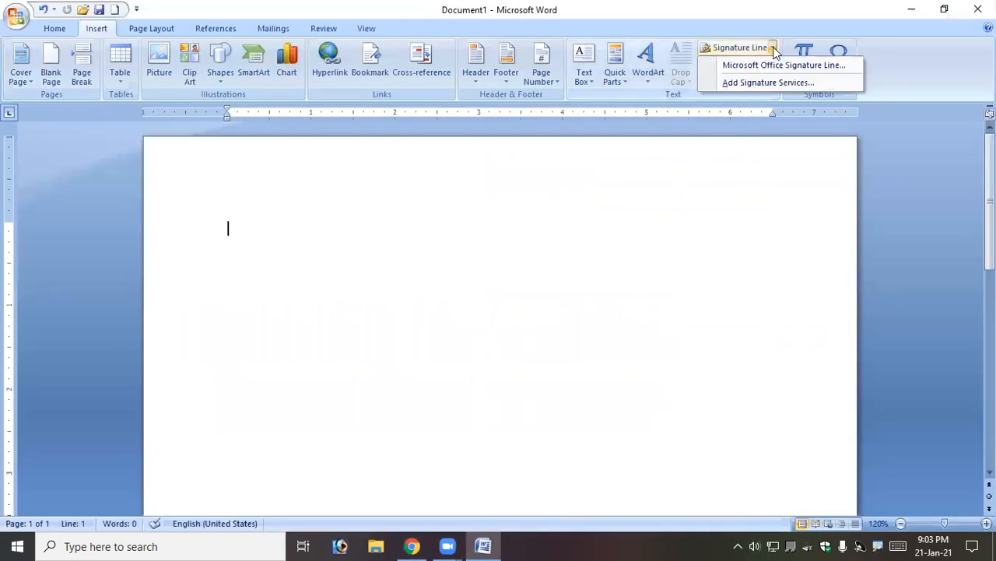
left_click(736, 48)
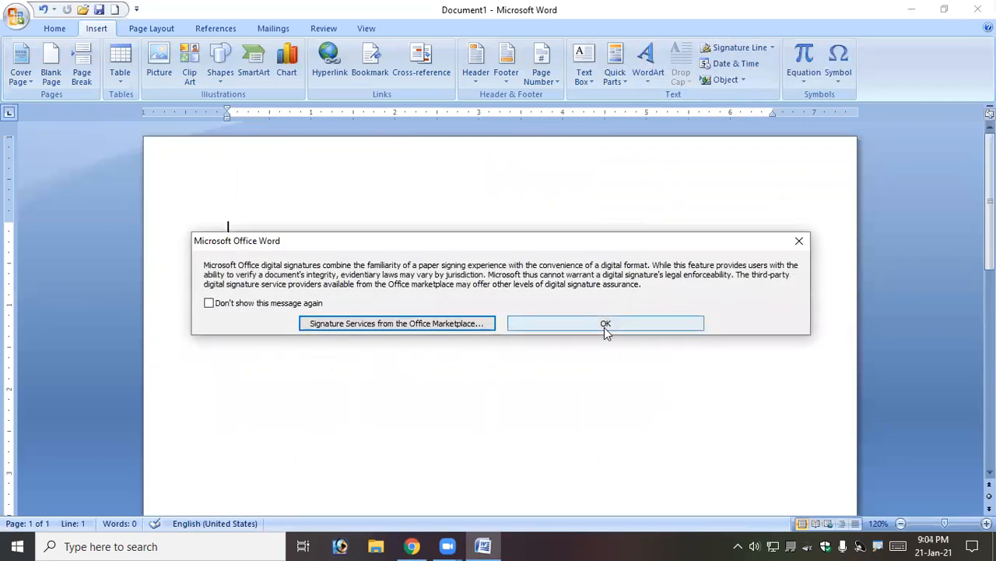
left_click(605, 326)
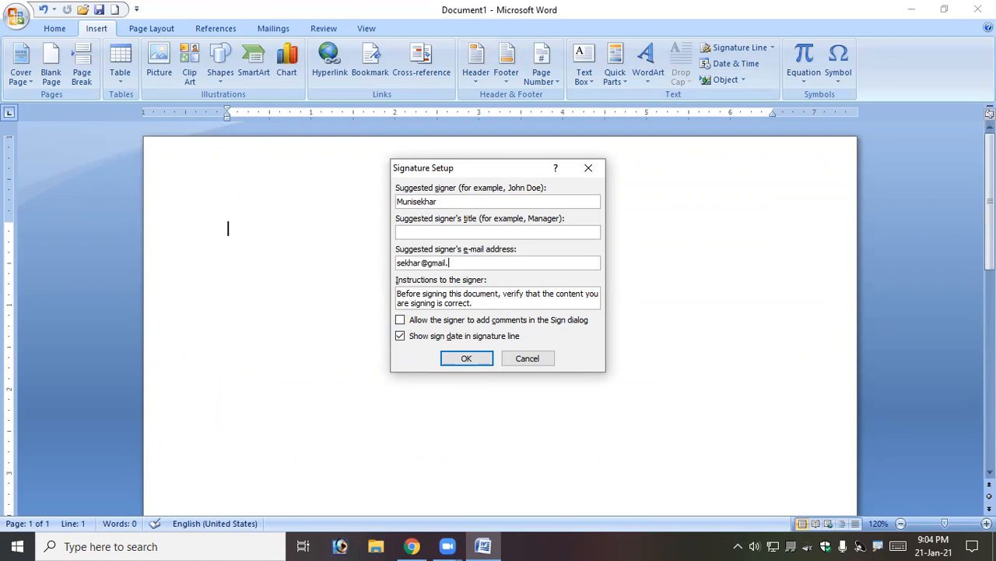
left_click(477, 359)
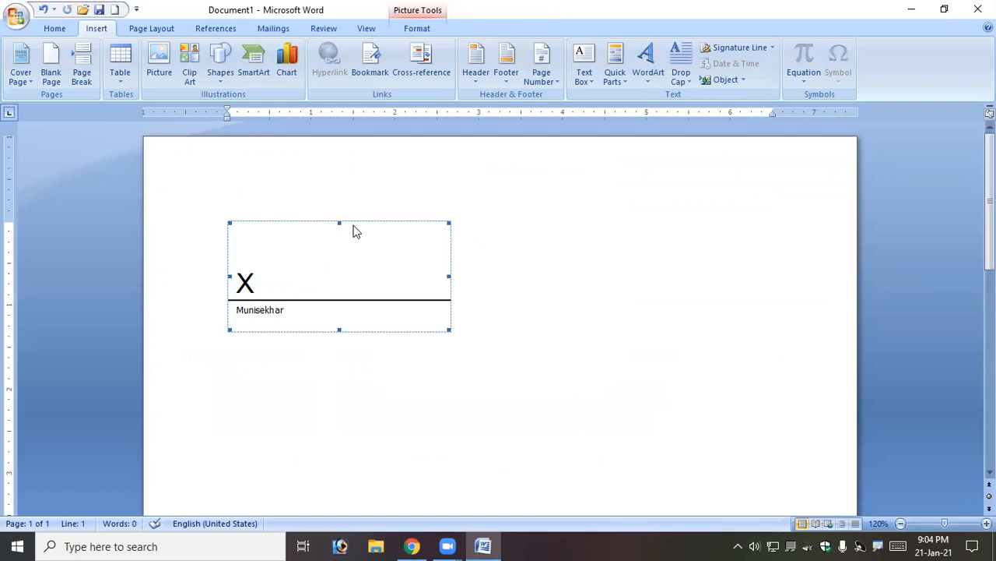
left_click(424, 29)
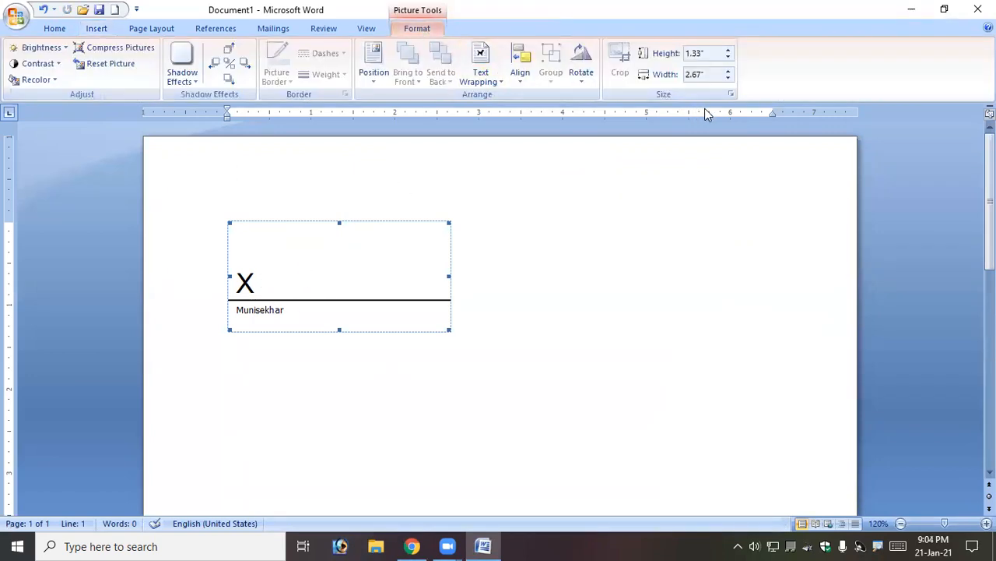
Step: Set the signature line's text wrapping to Square and move it to the lower-right area of the page
left_click(484, 352)
left_click(347, 309)
left_click(480, 63)
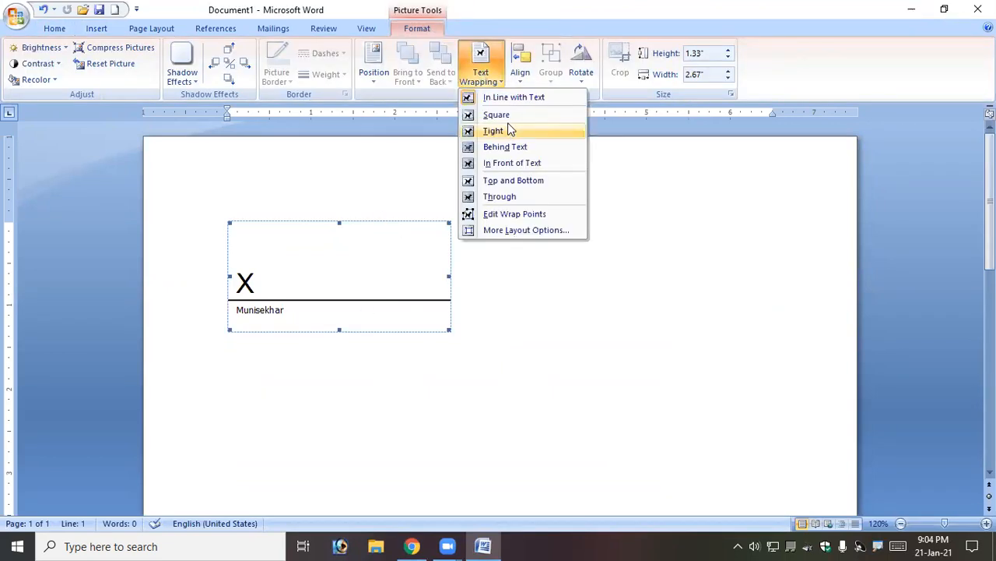
left_click(498, 115)
left_click_drag(414, 237, 704, 444)
scroll(725, 378, "down", 5)
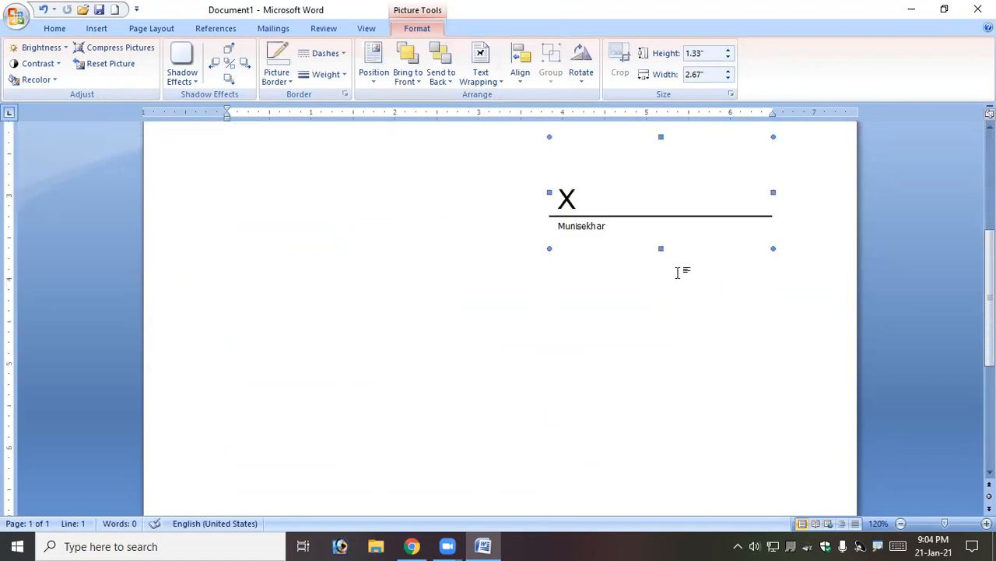
left_click_drag(698, 204, 733, 430)
scroll(728, 389, "down", 3)
left_click_drag(740, 257, 769, 416)
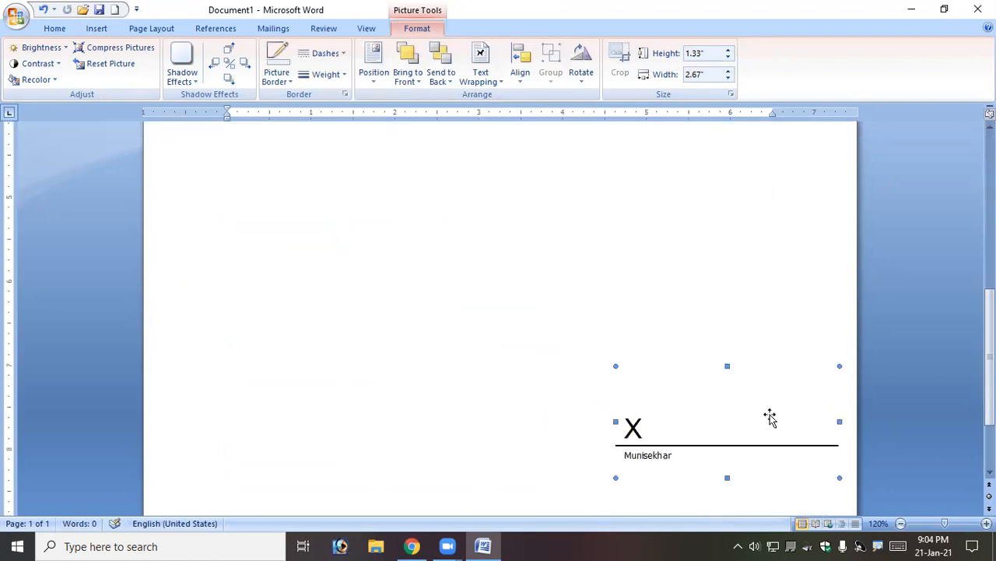
Step: Delete the signature line and insert an automatically updating date and time in the 21-Jan-21 9:04:52 PM format
key("Delete")
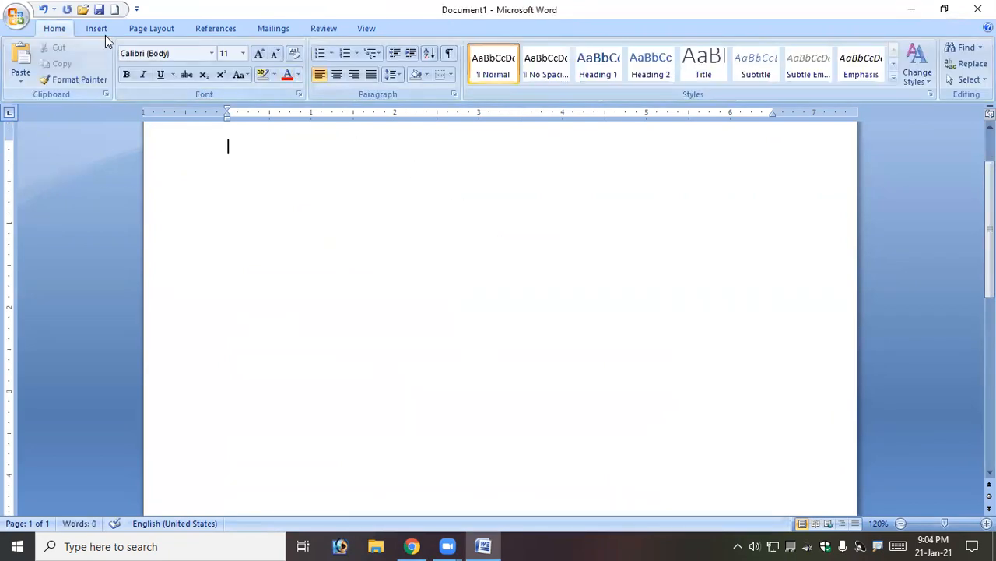
left_click(105, 32)
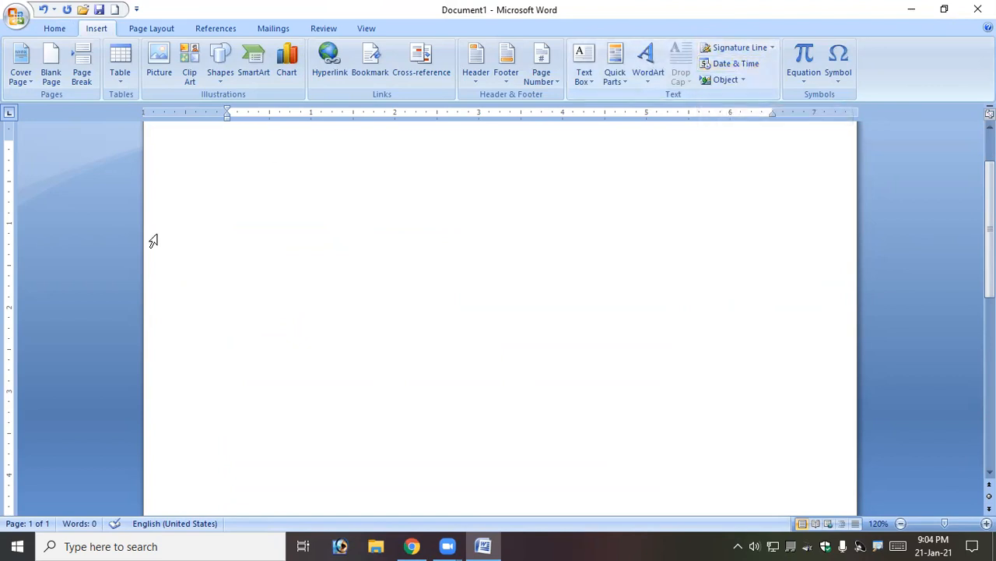
scroll(313, 267, "up", 1)
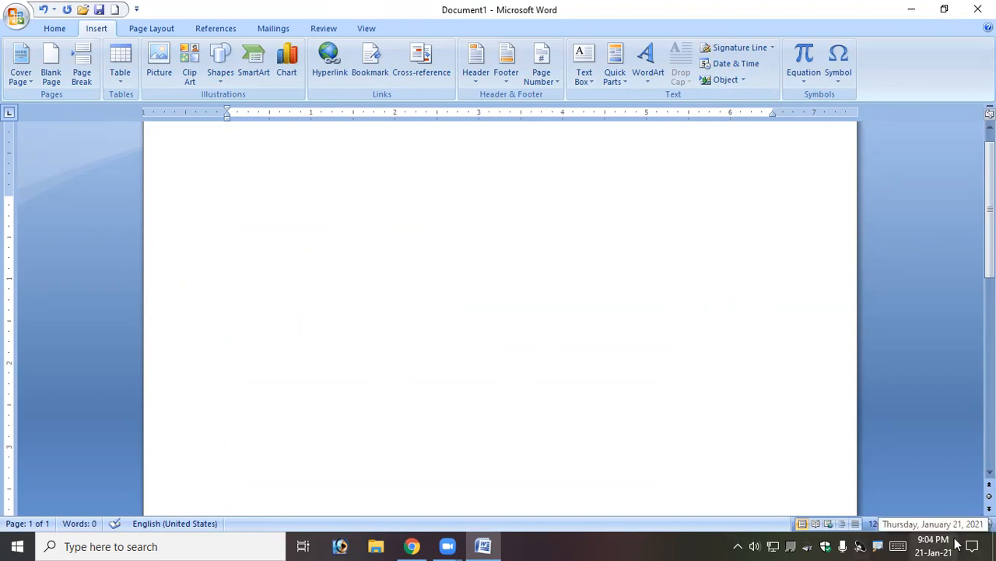
left_click(736, 64)
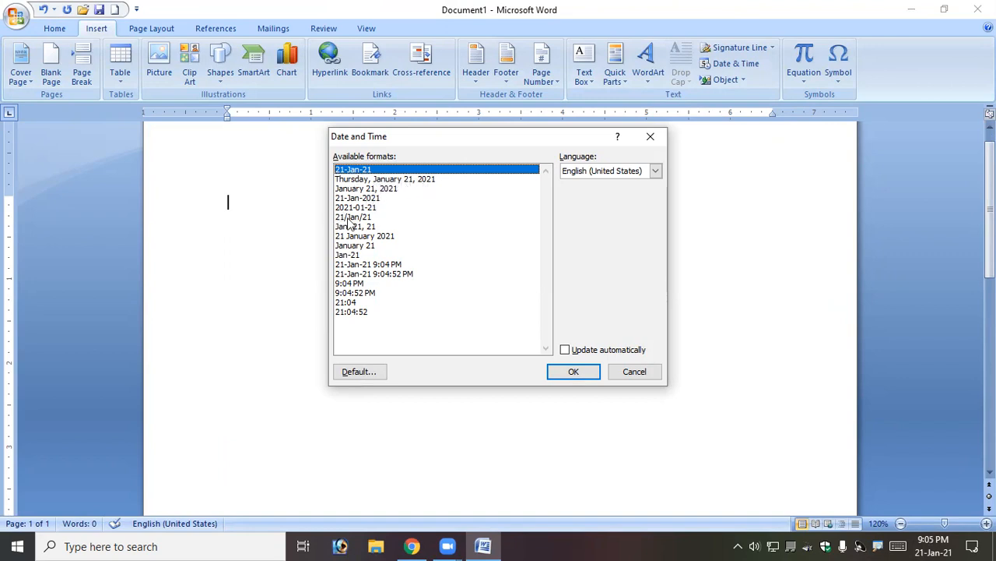
left_click(393, 274)
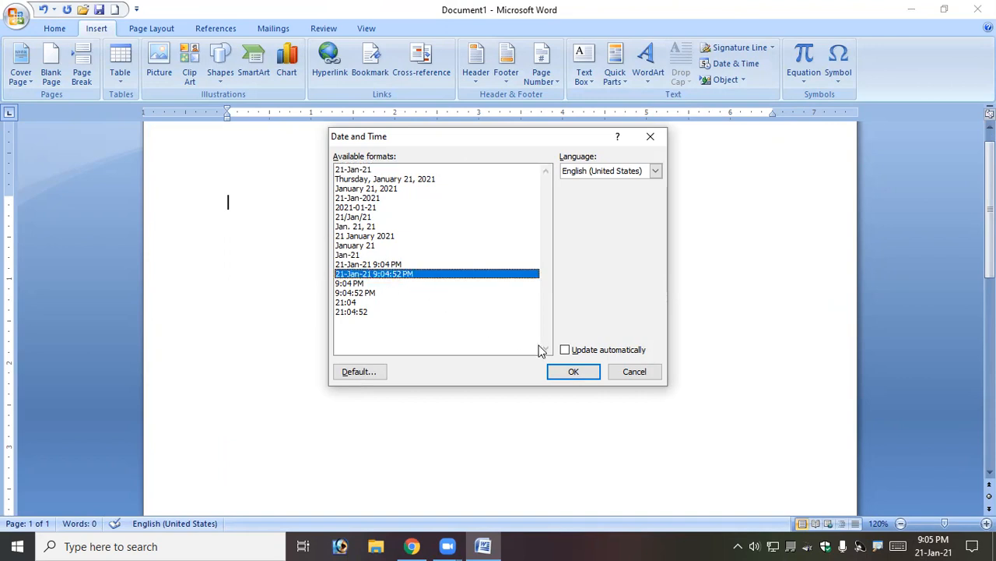
left_click(580, 352)
left_click(574, 372)
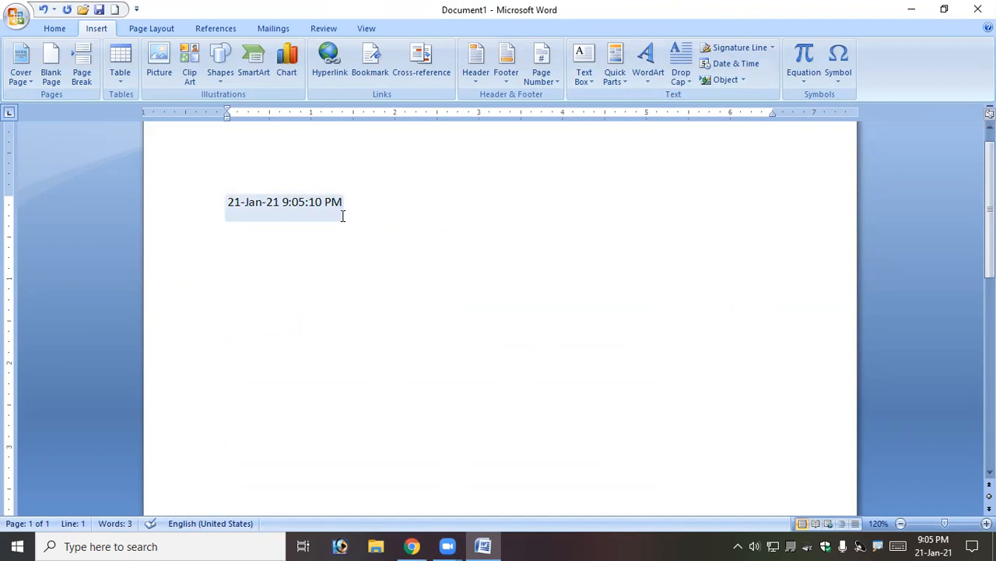
Step: Delete the inserted date and time from the document
left_click(372, 222)
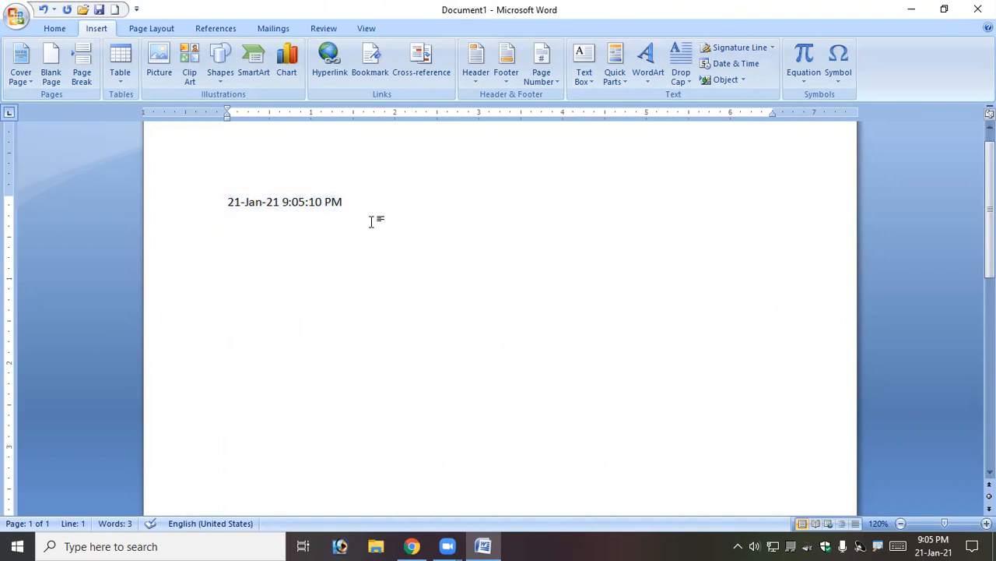
key("ctrl+a")
key("Delete")
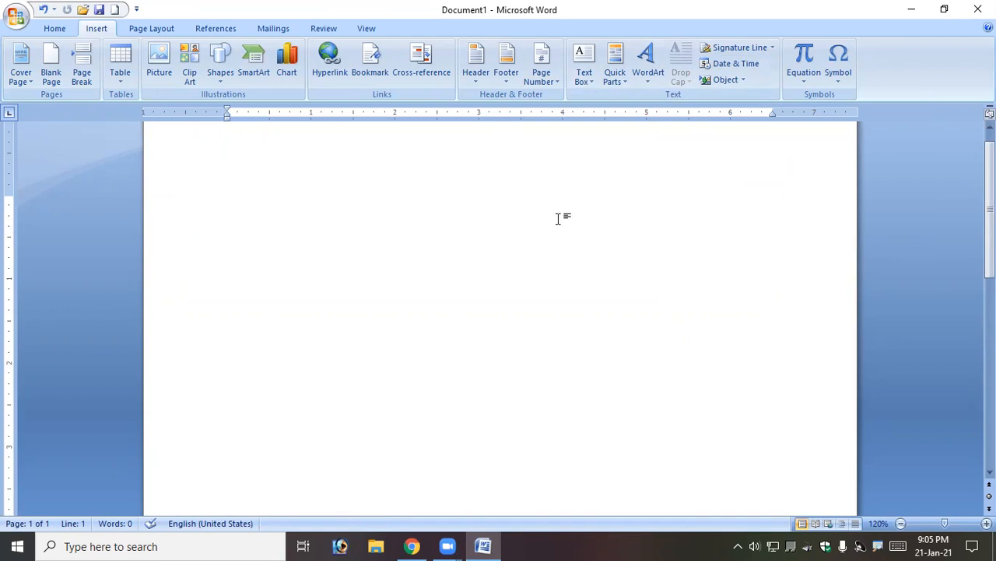
scroll(558, 219, "up", 1)
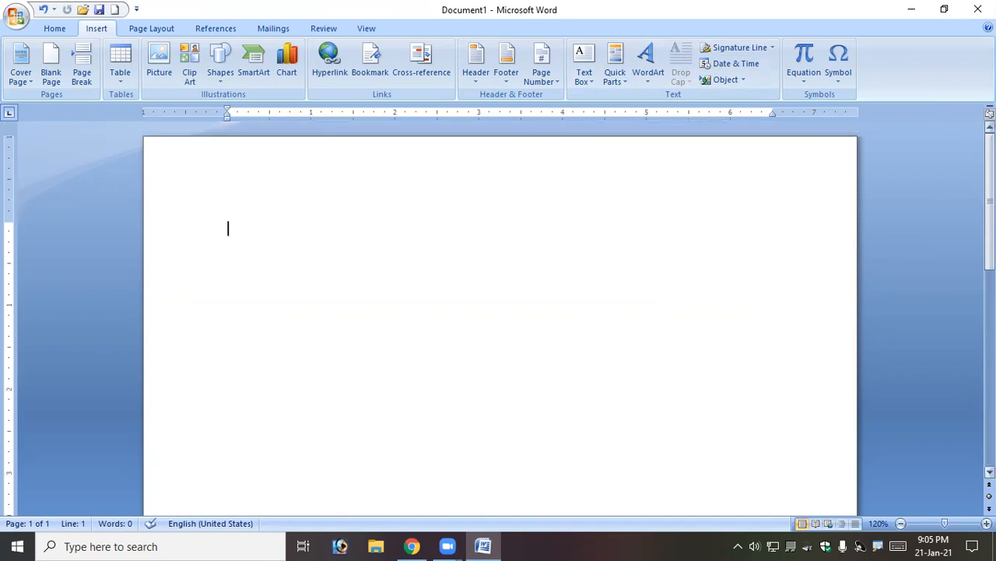
Step: Insert a new Microsoft Excel 97-2003 Worksheet object into the document
left_click(744, 80)
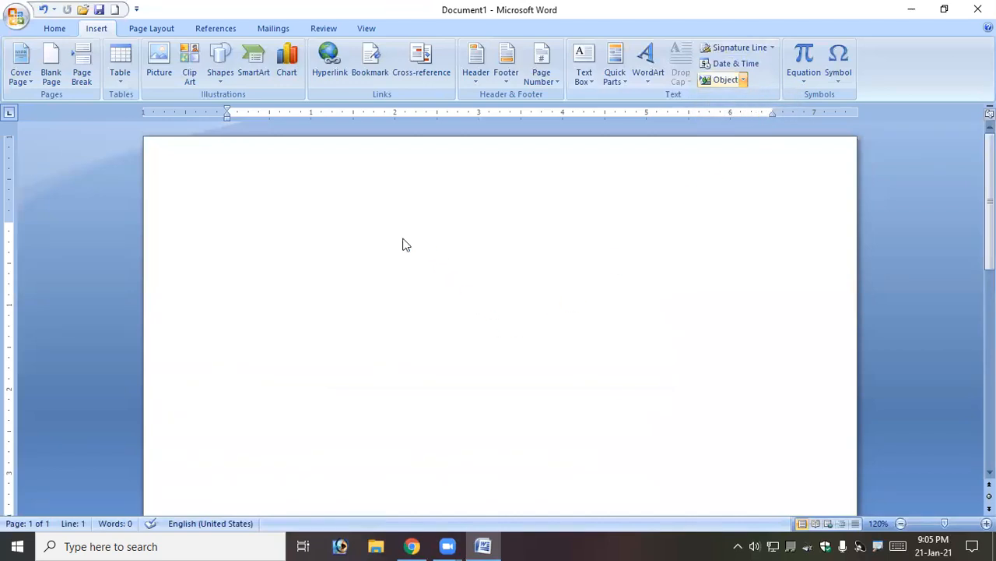
scroll(411, 248, "down", 3)
scroll(411, 246, "up", 2)
scroll(393, 246, "down", 1)
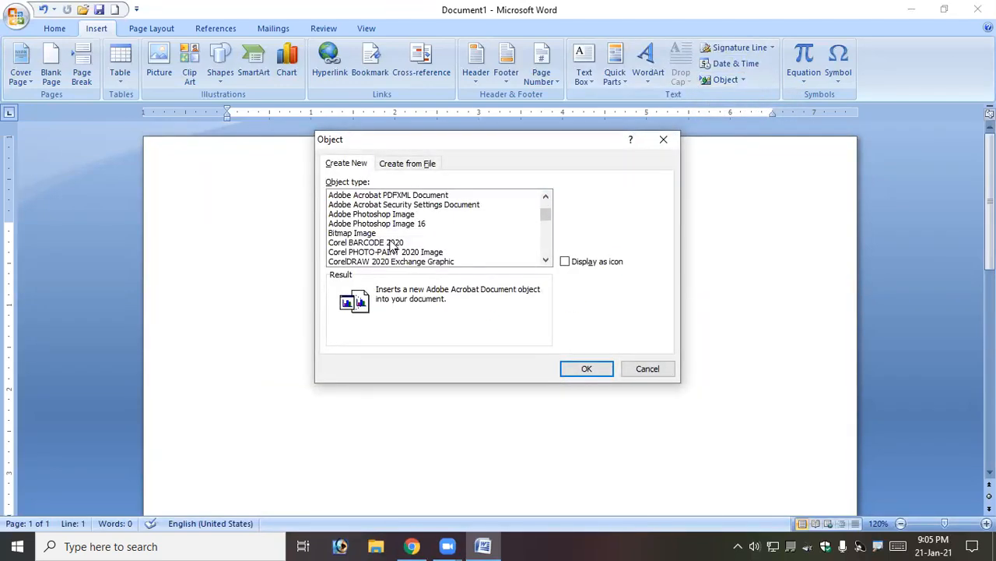
left_click(377, 215)
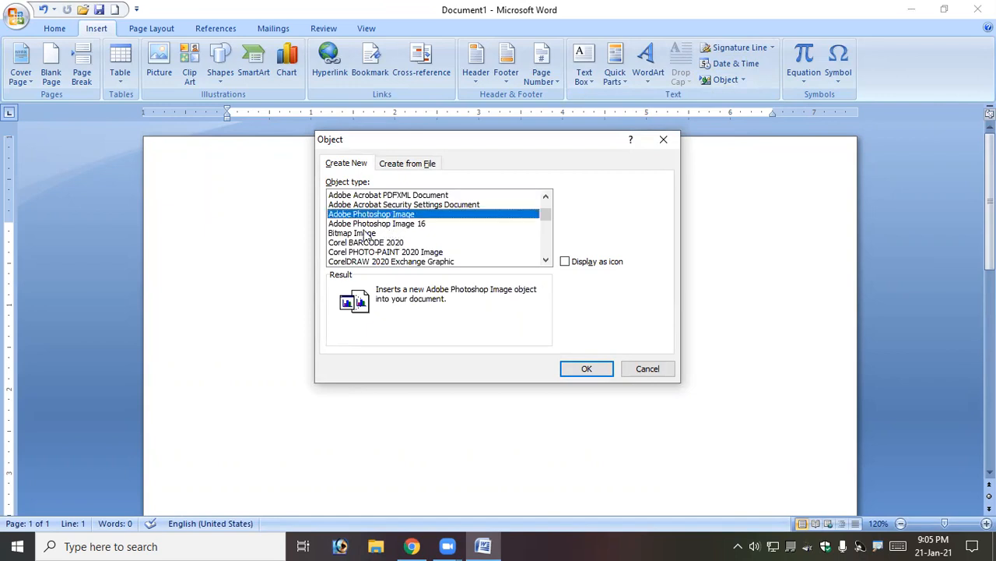
left_click(383, 204)
scroll(386, 218, "down", 1)
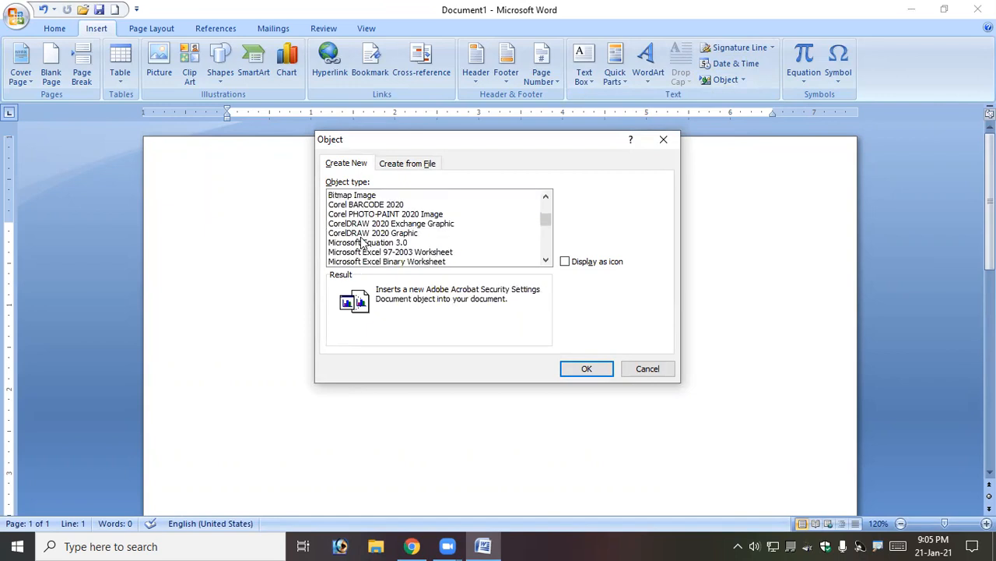
left_click(363, 242)
left_click(403, 252)
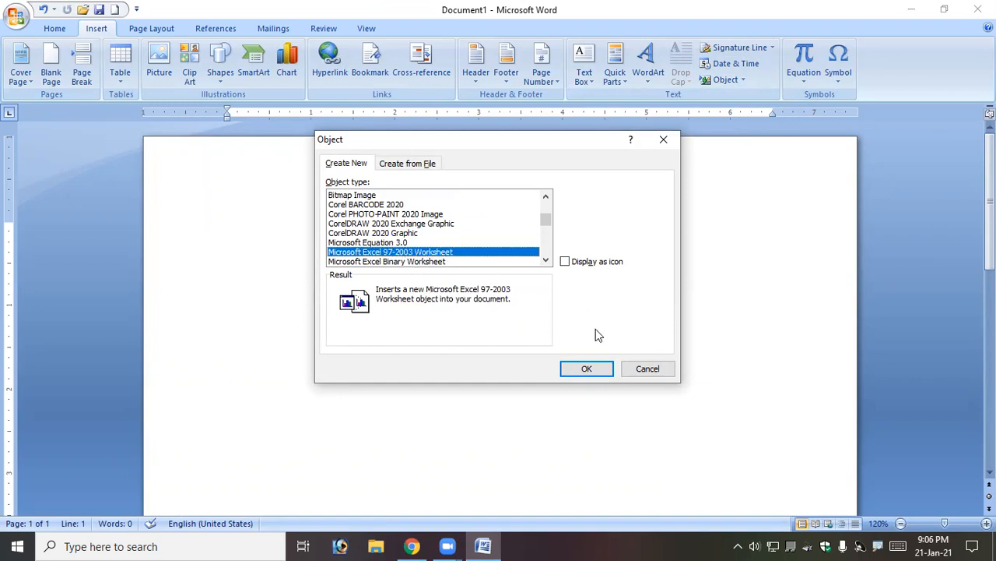
left_click(589, 369)
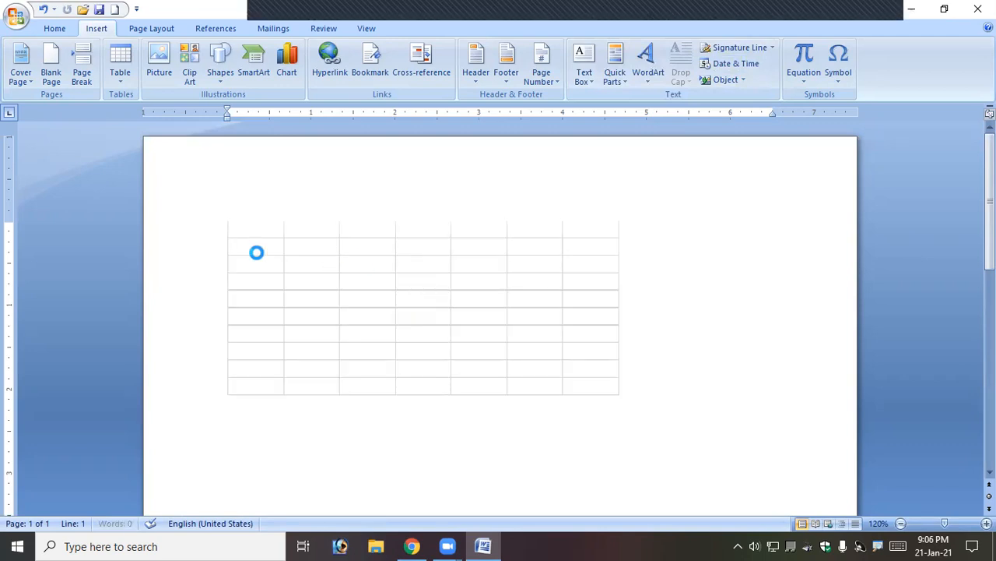
Step: Enter the worksheet's column headings Slno, Name, Telugu, Hindi, English, Total and Avg in row 1
type("Slno")
key("Tab")
type("Name")
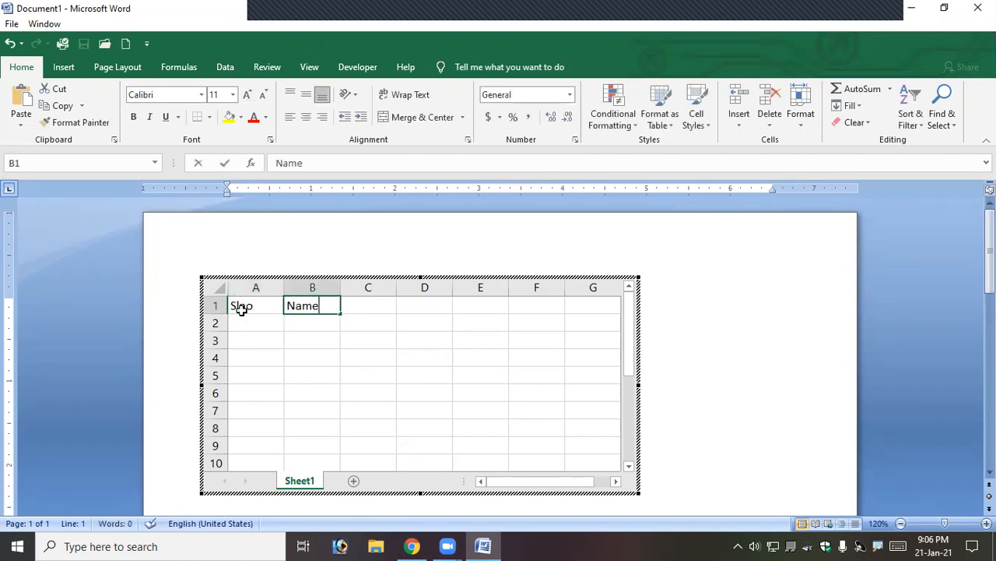
key("Tab")
type("Telugu")
key("Tab")
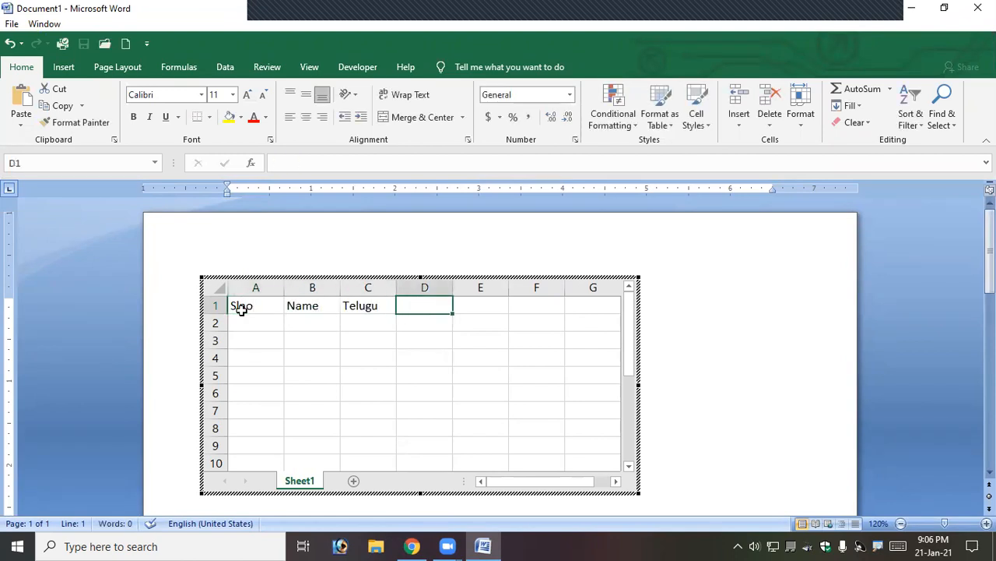
type("Hindi")
key("Tab")
type("English")
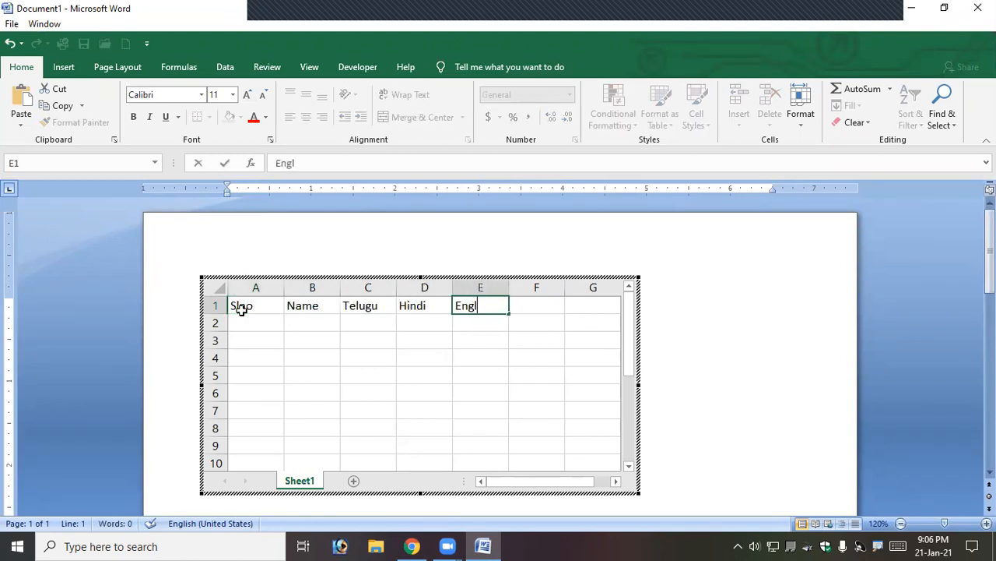
key("Tab")
type("Total")
key("Tab")
type("Avg")
key("Return")
Step: Fill row 2 with serial number 1, the student's name and the marks 55, 88 and 99
type("1")
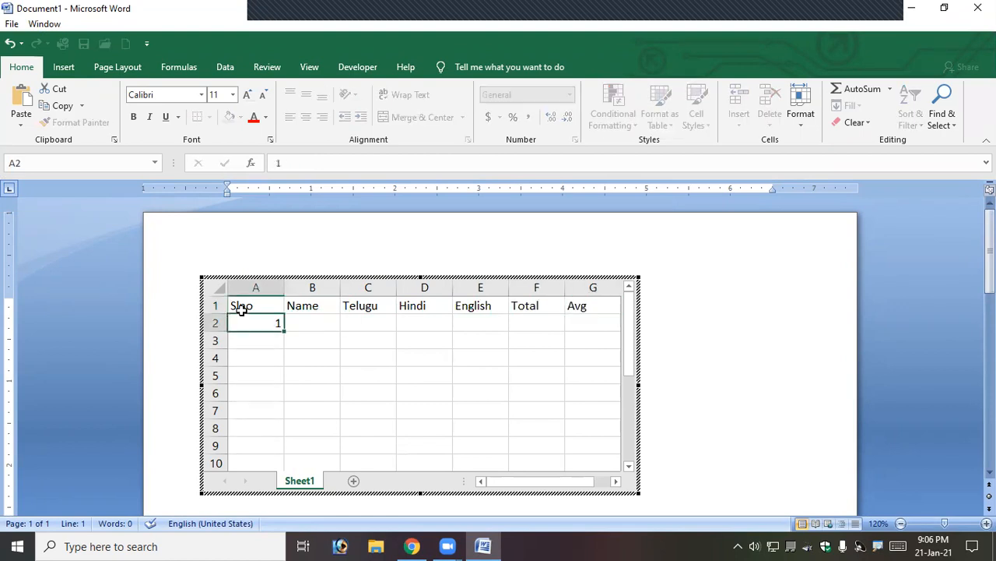
key("Tab")
type("Sekhar")
key("Tab")
type("55")
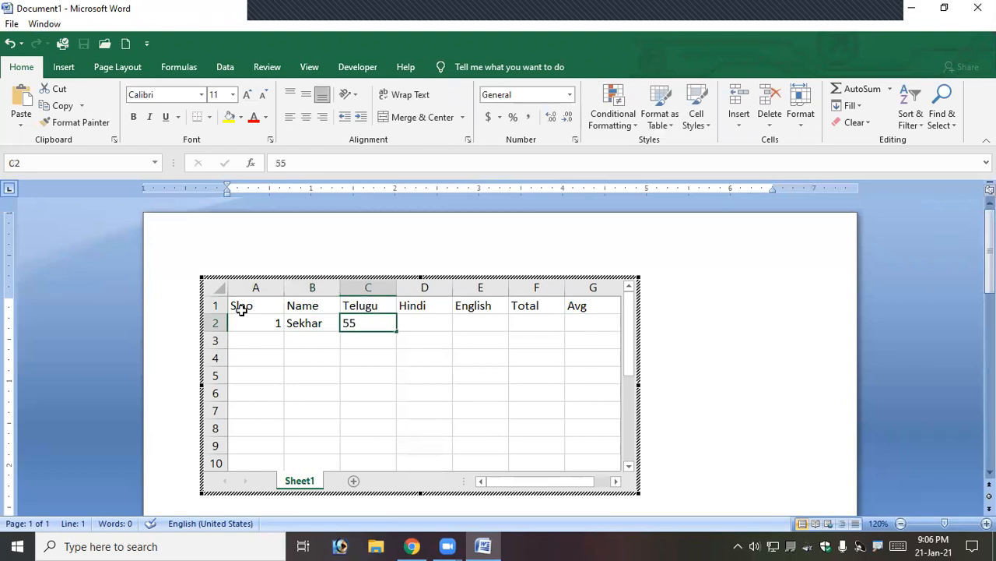
key("Tab")
type("88")
key("Tab")
type("99")
key("Tab")
Step: Sum the three subject marks of row 2 into the Total cell F2
key("Left")
key("Left")
key("Left")
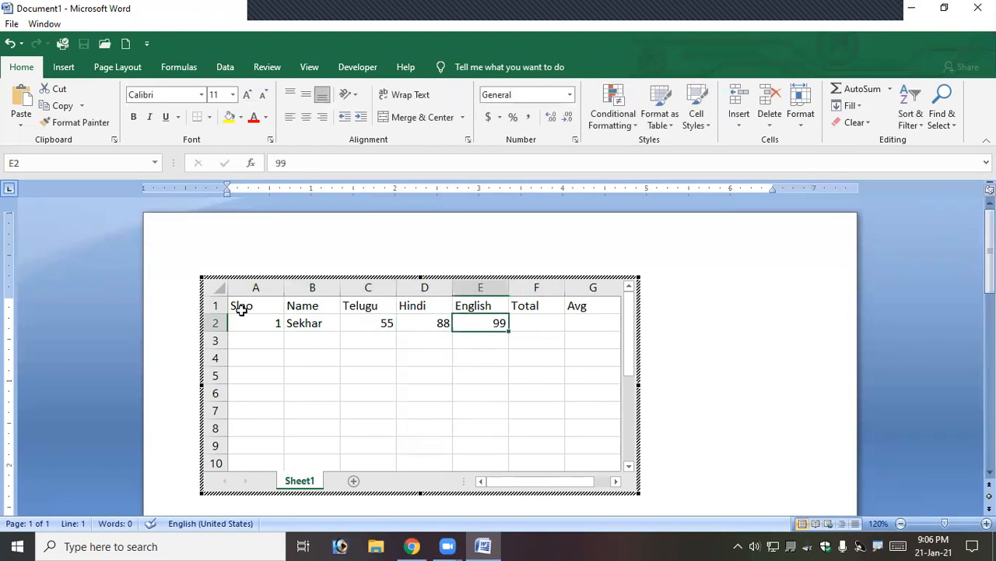
key("shift+Right")
key("shift+Right")
key("shift+Right")
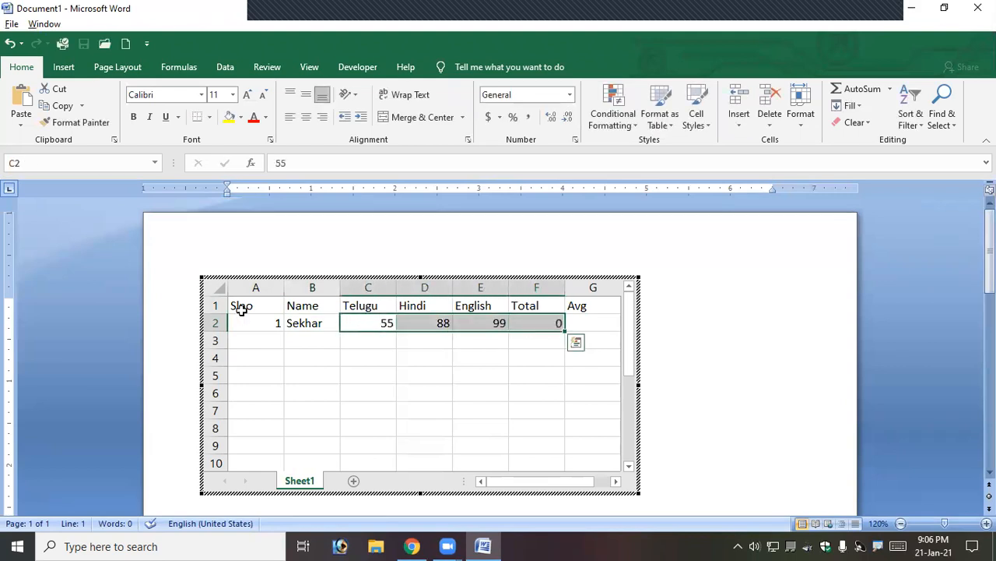
Step: Calculate the average in G2 by dividing the total in F2 by 6, and leave worksheet editing
key("Right")
key("Right")
key("Right")
key("Right")
type("=")
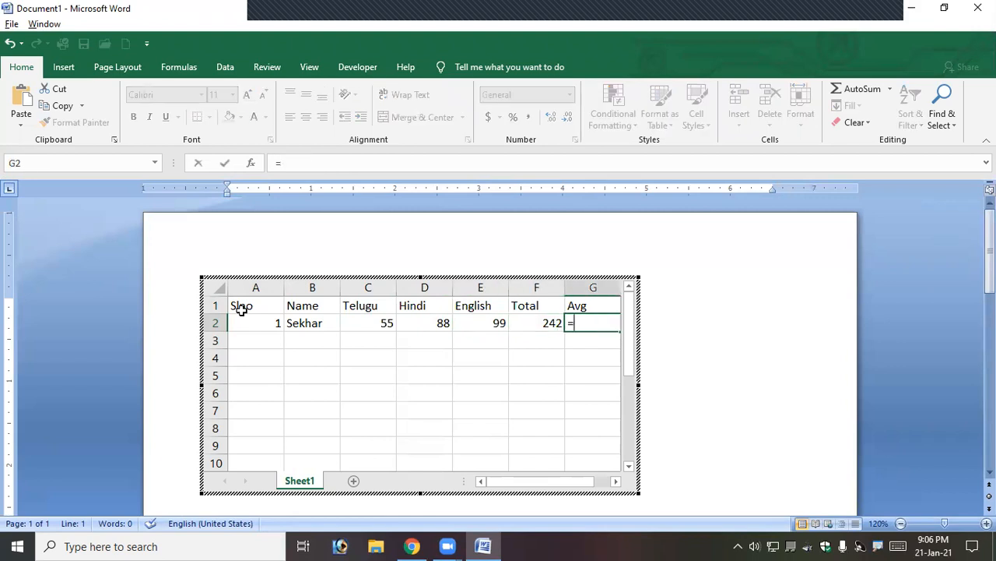
key("Left")
type("/6")
key("Return")
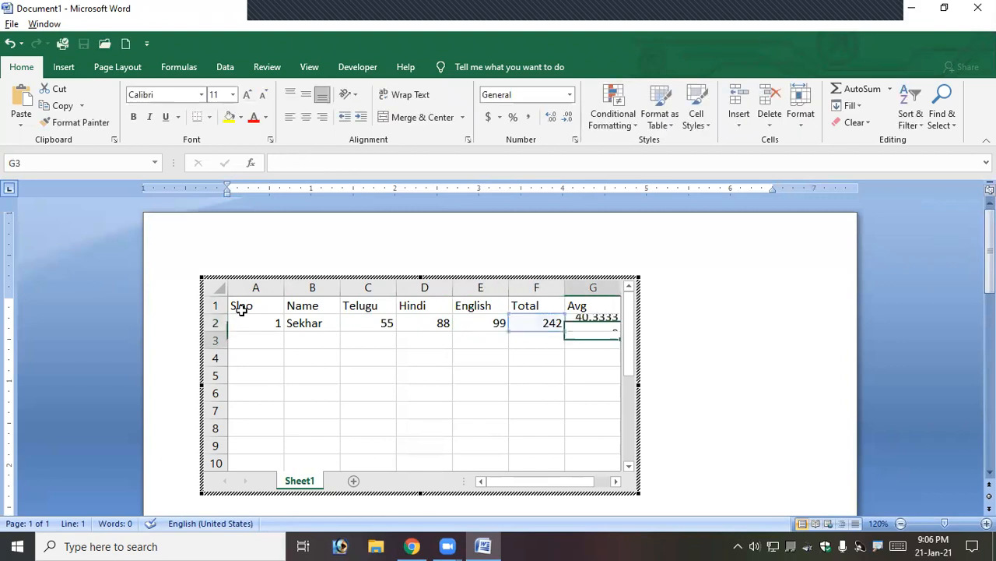
left_click(781, 371)
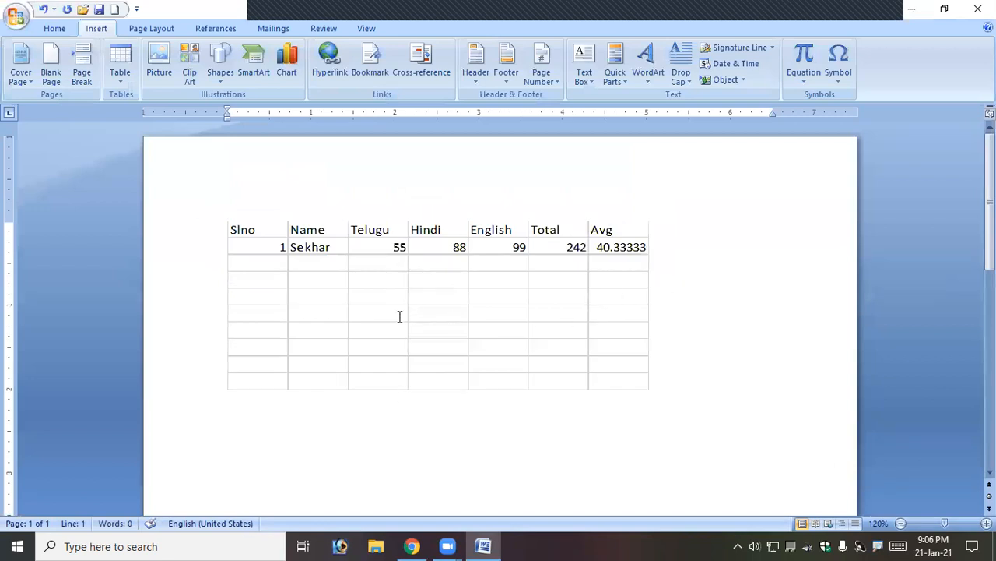
Step: Reopen the embedded worksheet for editing, return to the document and delete the worksheet object
double_click(456, 315)
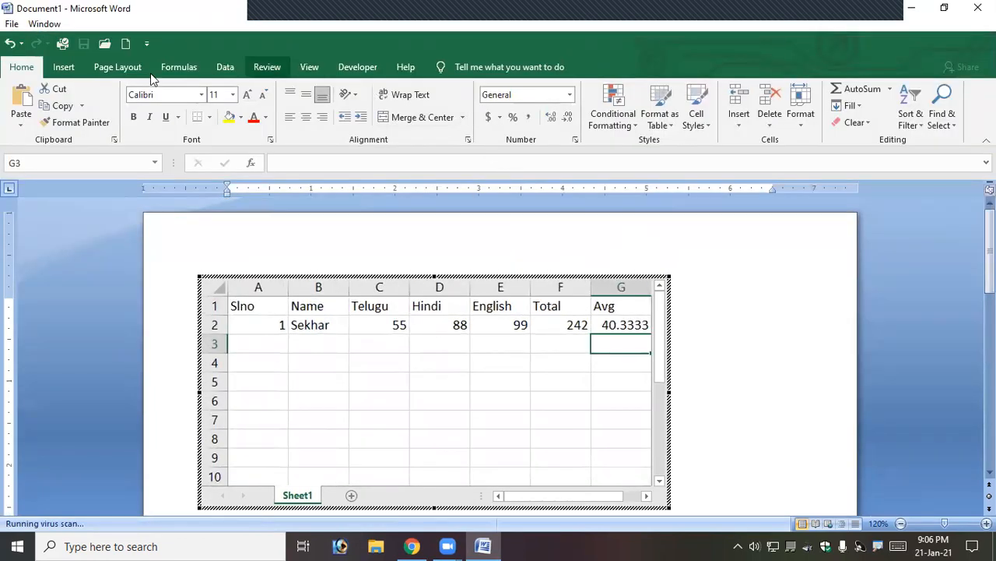
left_click(708, 376)
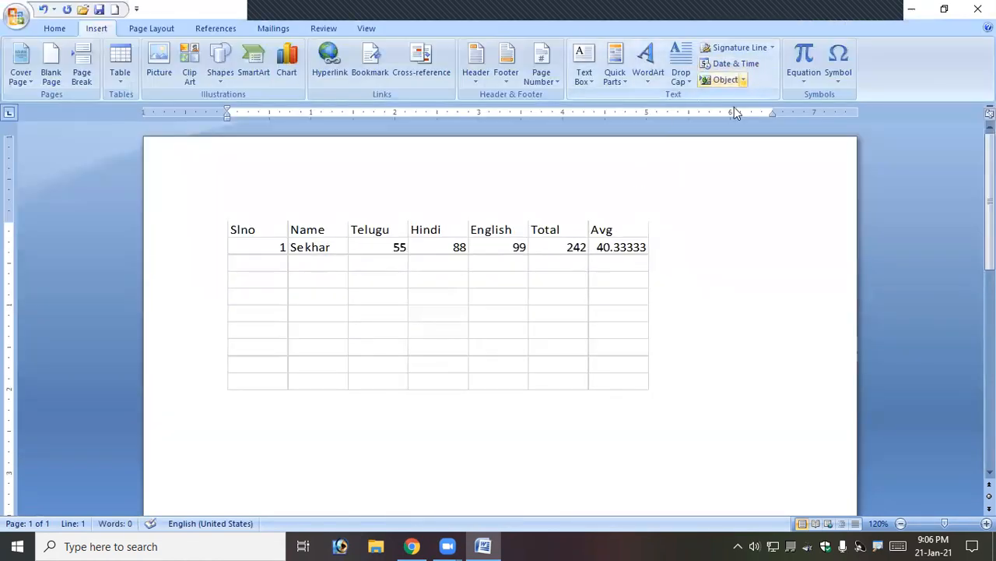
left_click(593, 309)
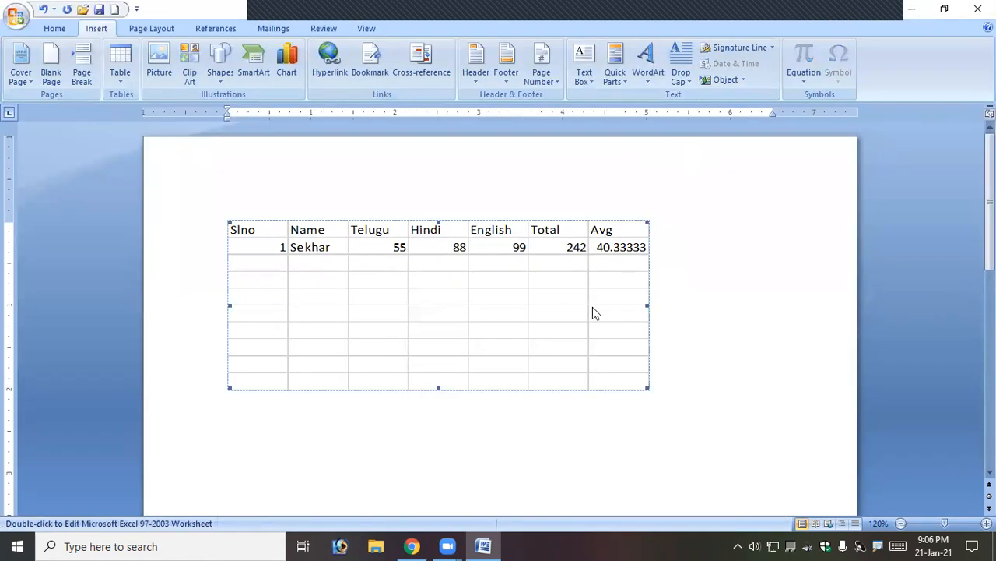
key("Delete")
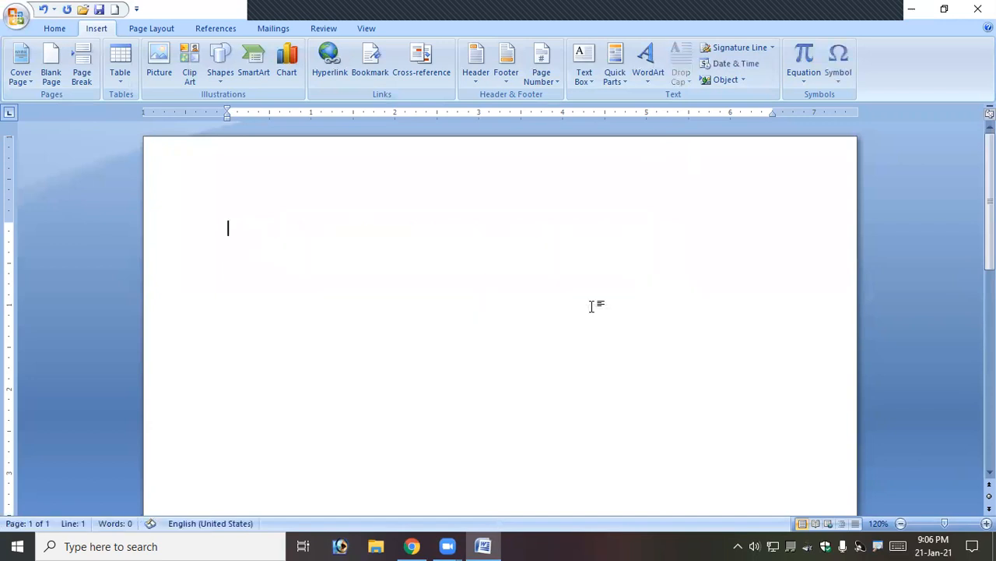
left_click(743, 79)
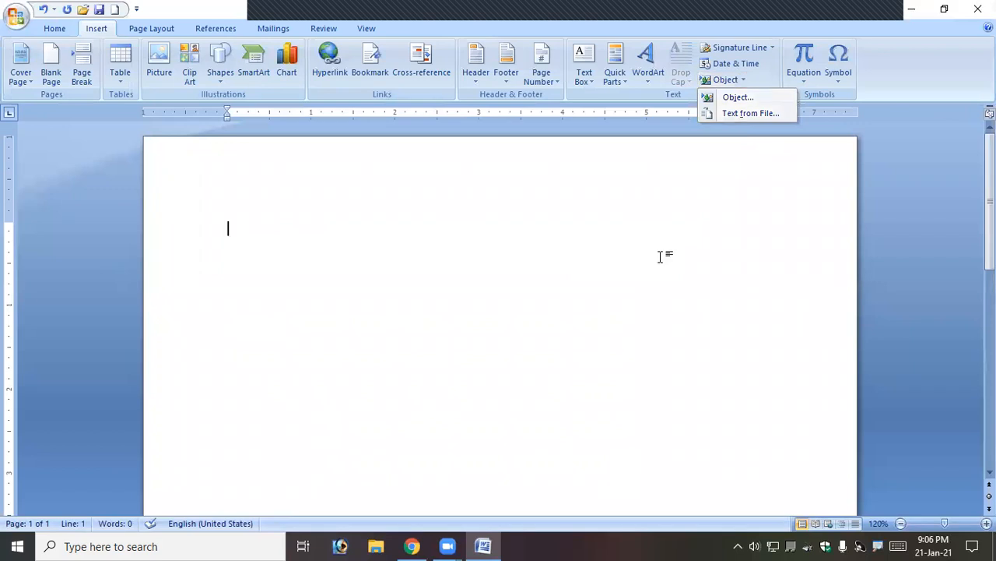
left_click(660, 257)
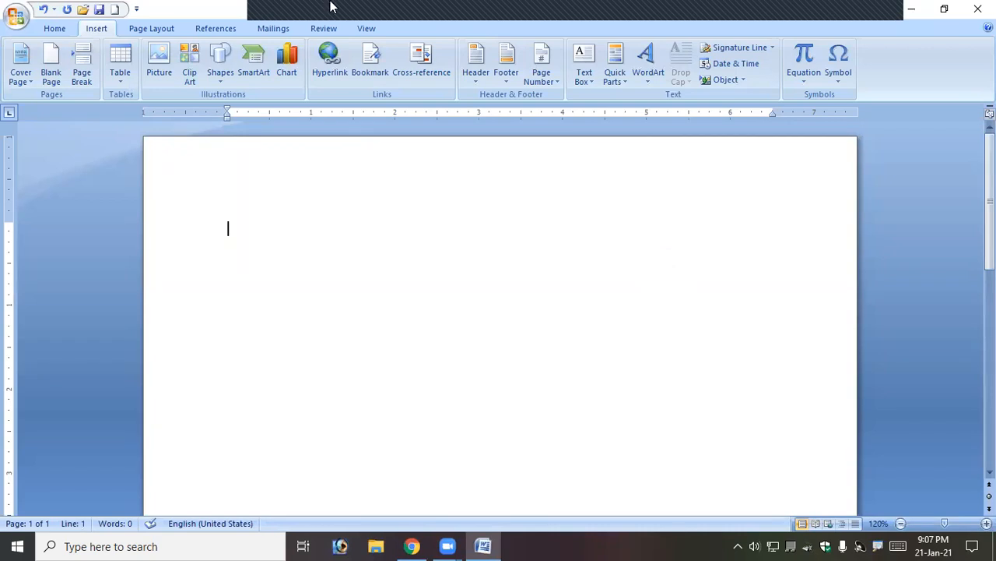
Step: Open the existing document ani from the Documents folder to view its text
left_click(14, 17)
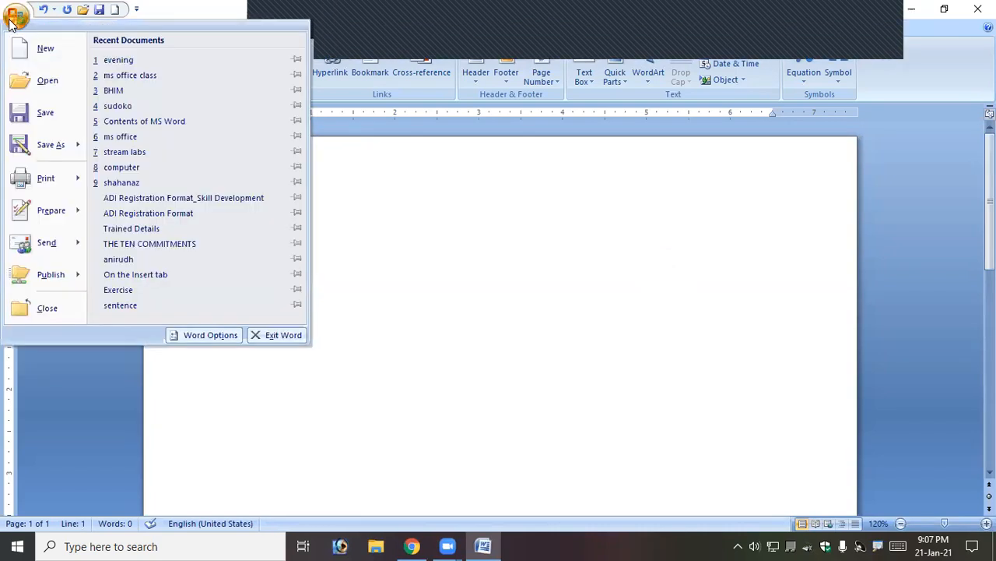
left_click(41, 86)
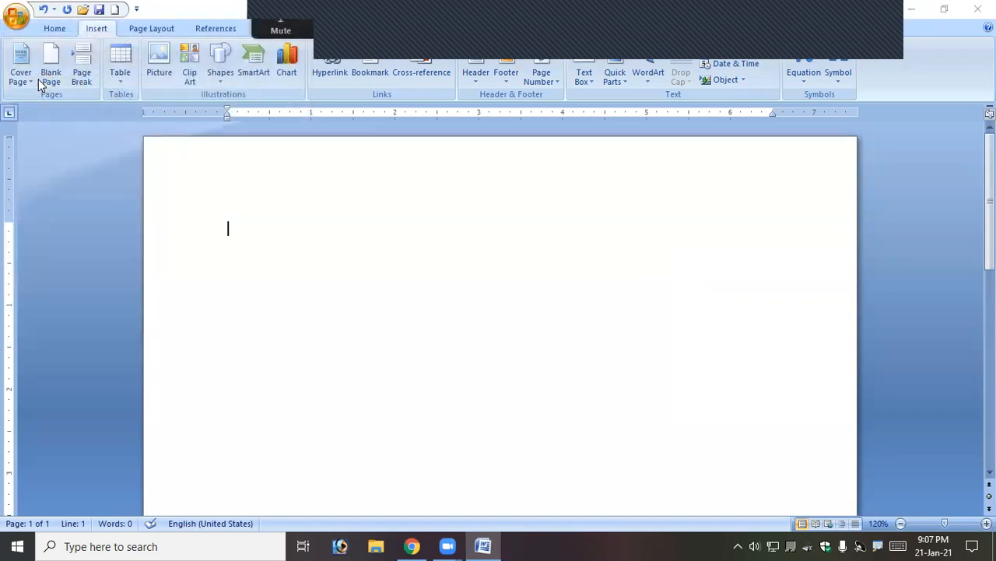
left_click(165, 192)
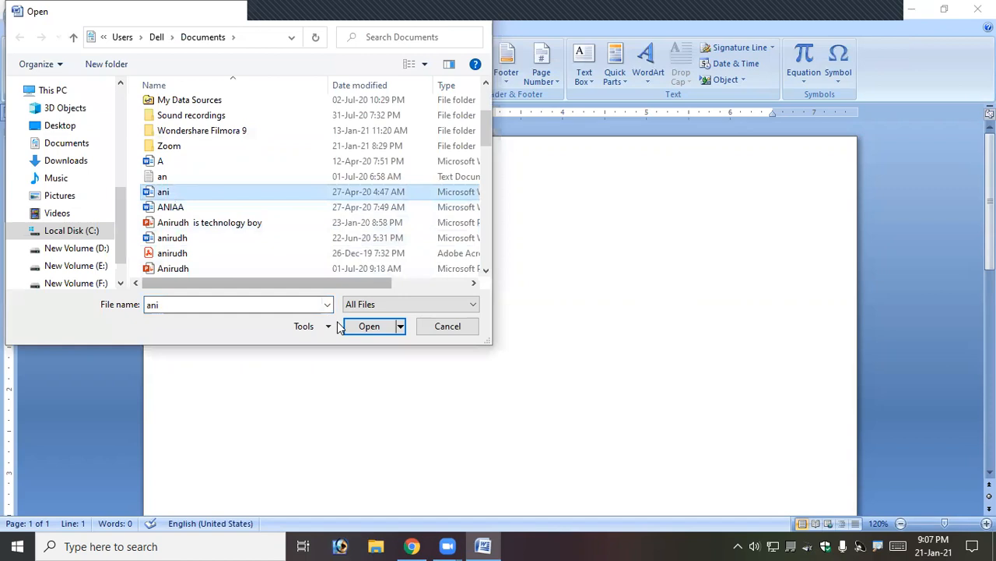
left_click(379, 332)
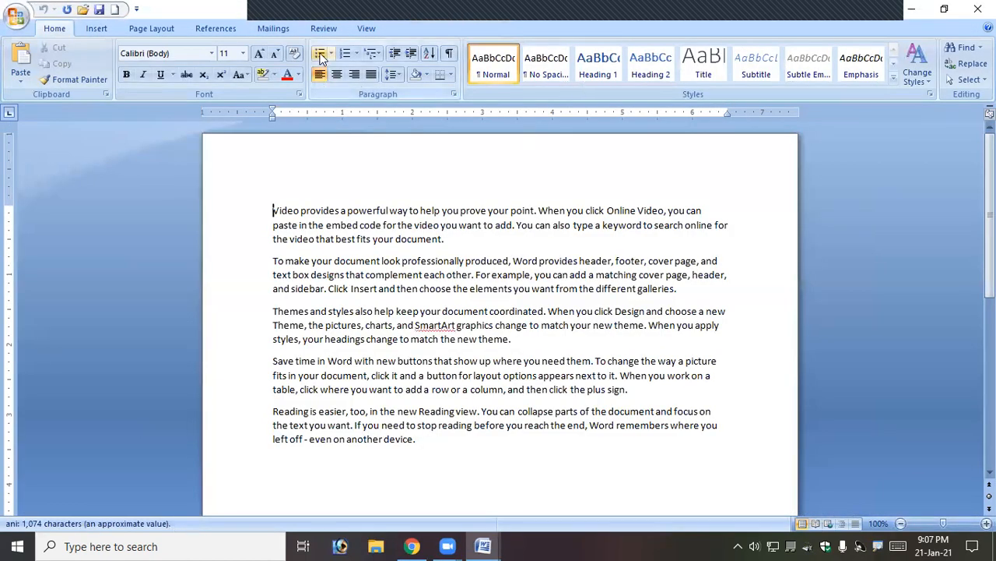
Step: Restore the ani document window to a smaller size, move it over the blank document, and close it
double_click(289, 12)
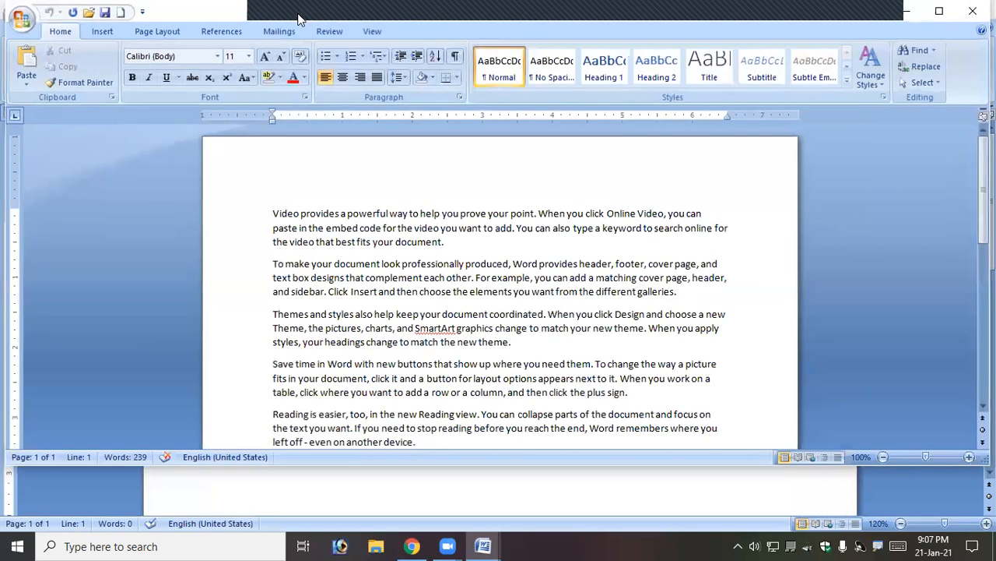
left_click_drag(310, 12, 375, 186)
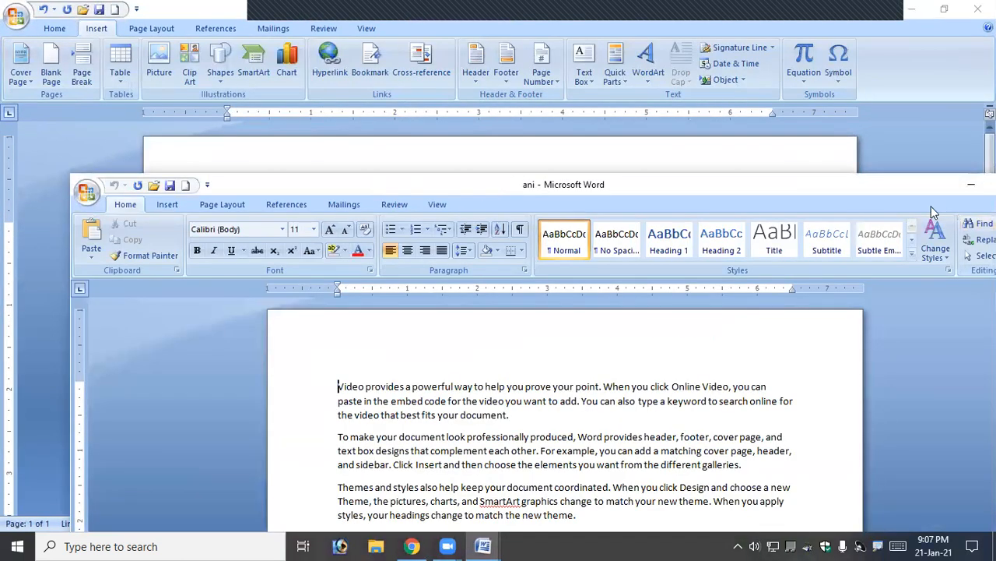
left_click_drag(879, 184, 660, 176)
left_click(814, 174)
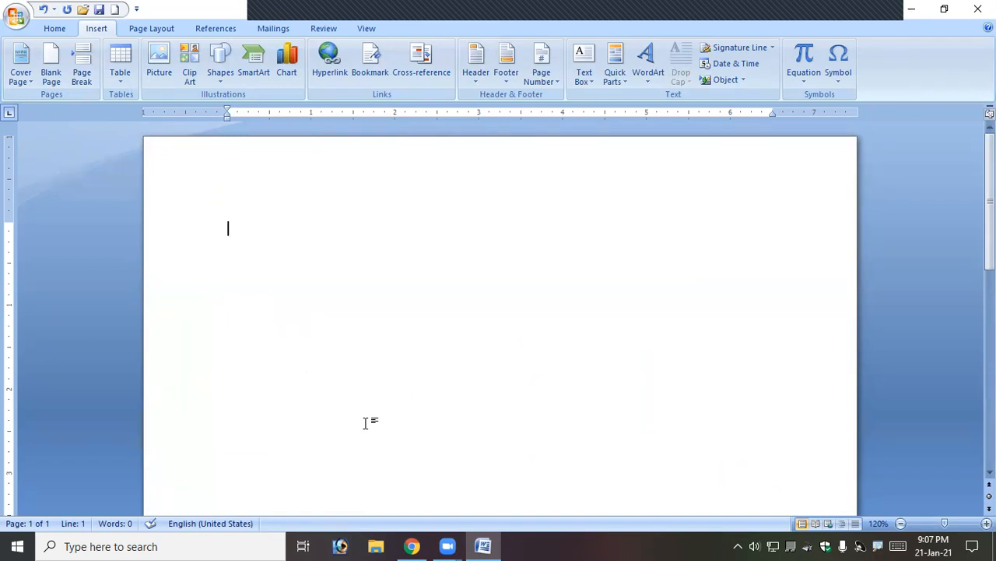
Step: Insert the text of the file ani from the Documents folder into the blank document
left_click(743, 80)
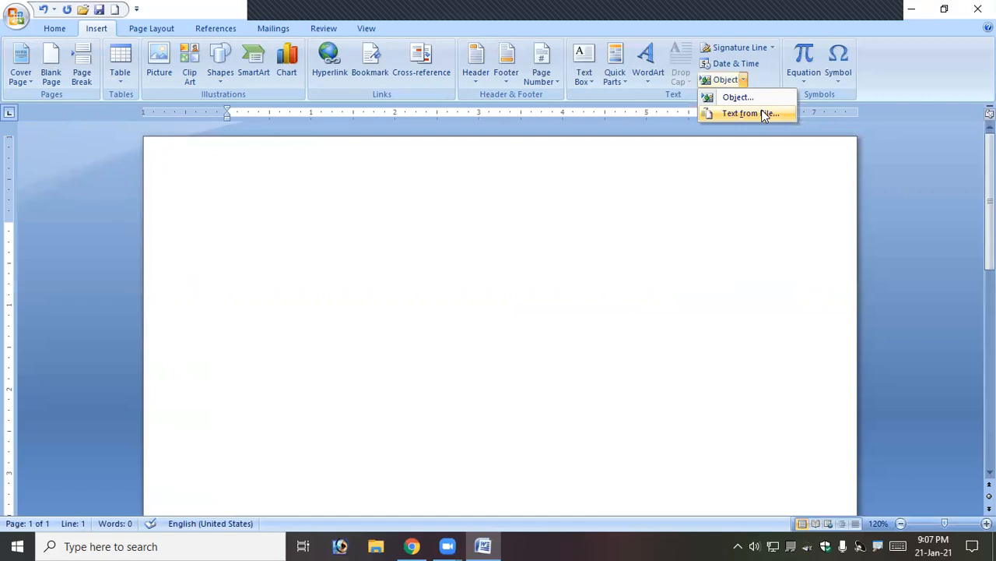
left_click(765, 114)
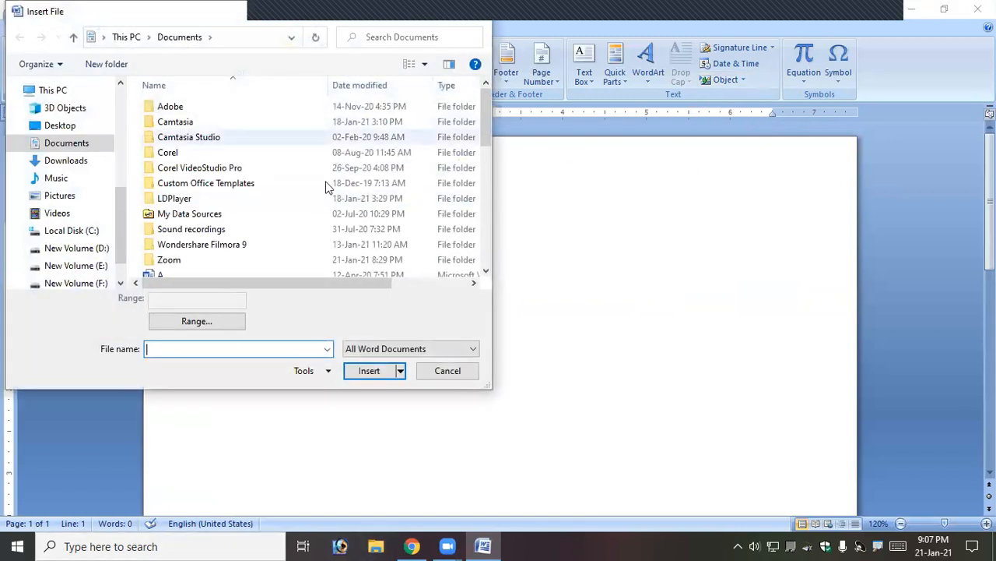
scroll(326, 186, "down", 1)
left_click(179, 237)
left_click(372, 371)
Step: Insert the text of the file ms office at the end of the document, below the ani text
scroll(421, 318, "down", 3)
left_click(514, 286)
left_click(728, 80)
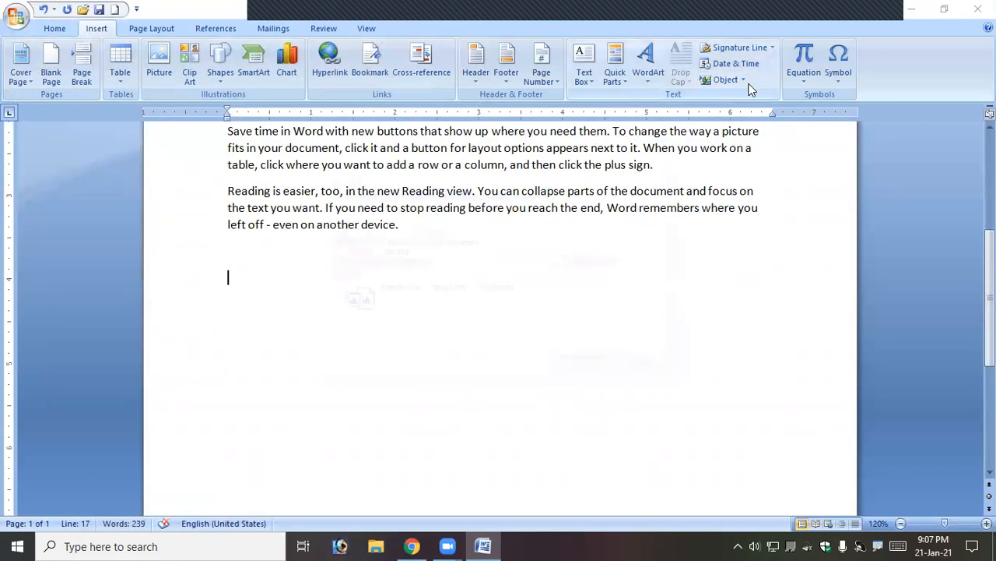
left_click(662, 366)
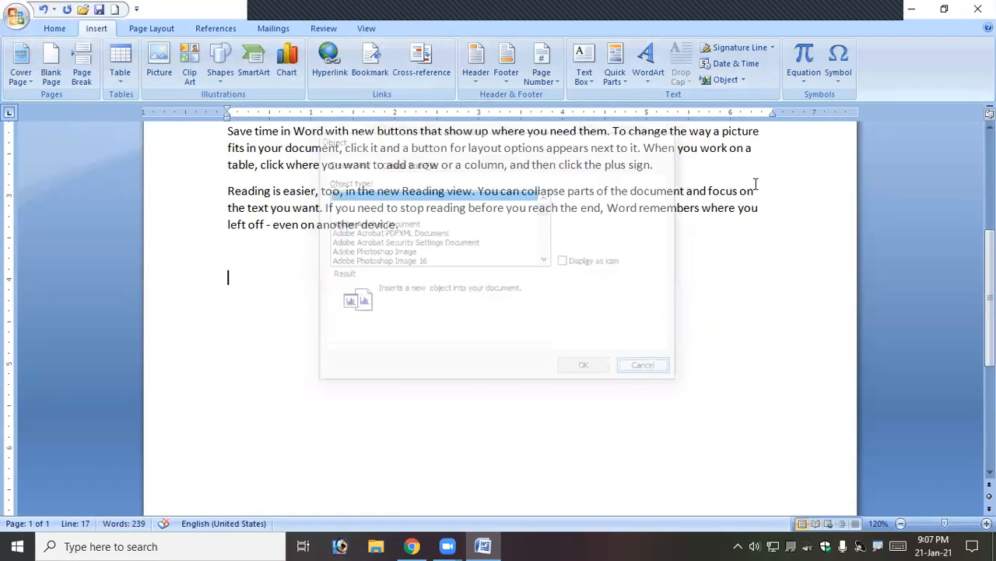
left_click(743, 79)
left_click(744, 119)
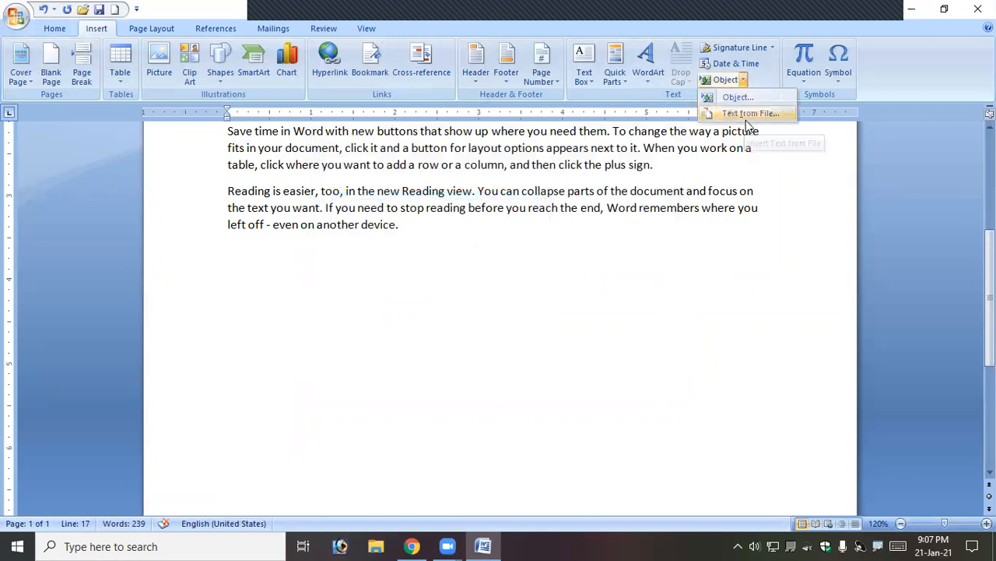
left_click(190, 239)
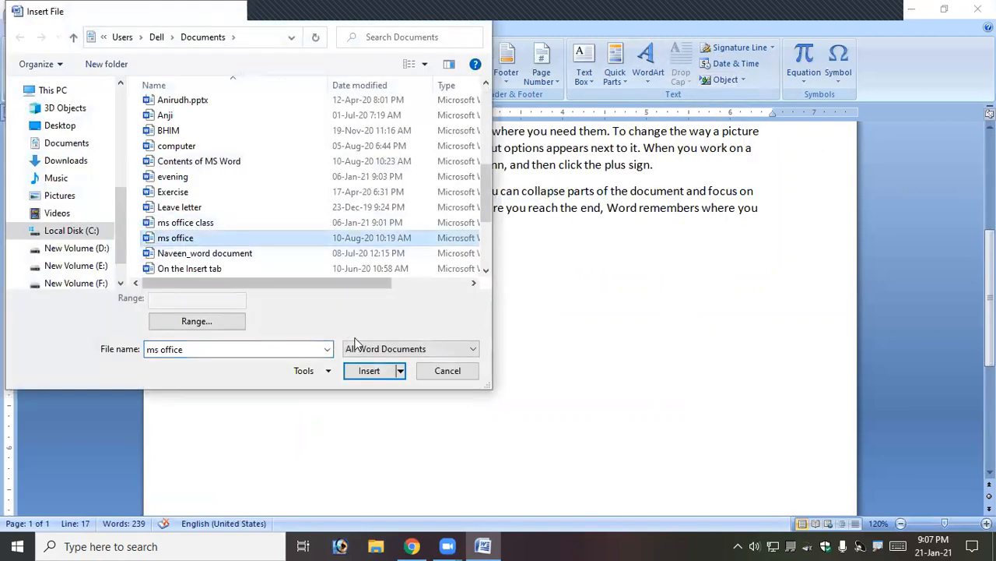
left_click(379, 376)
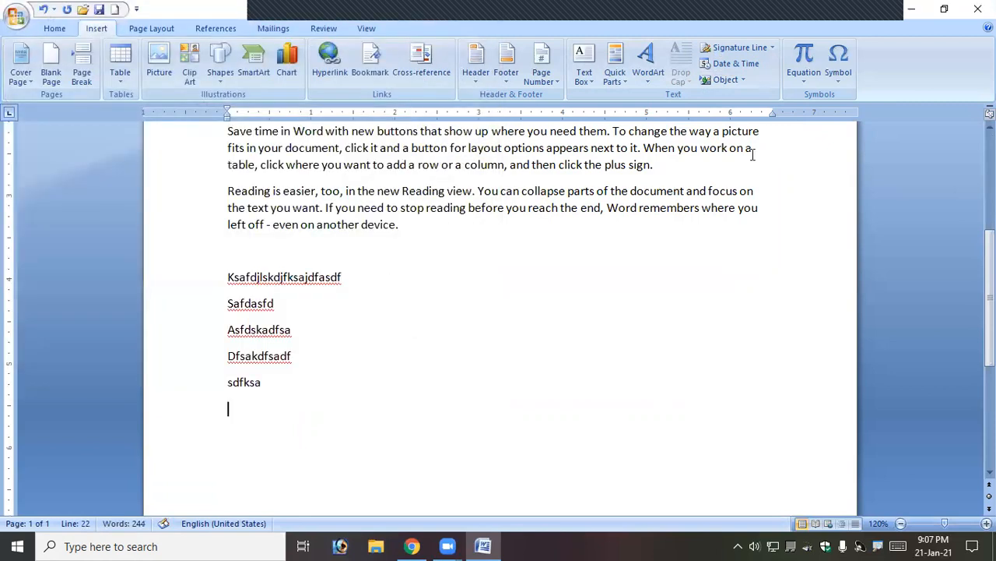
Step: Insert the text of the file evening after the ms office text
left_click(744, 80)
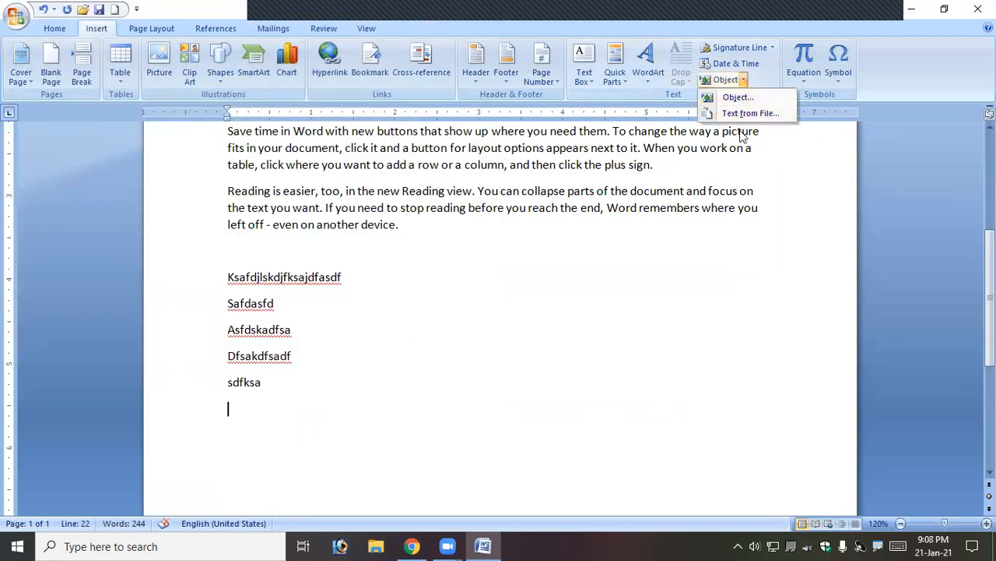
left_click(750, 113)
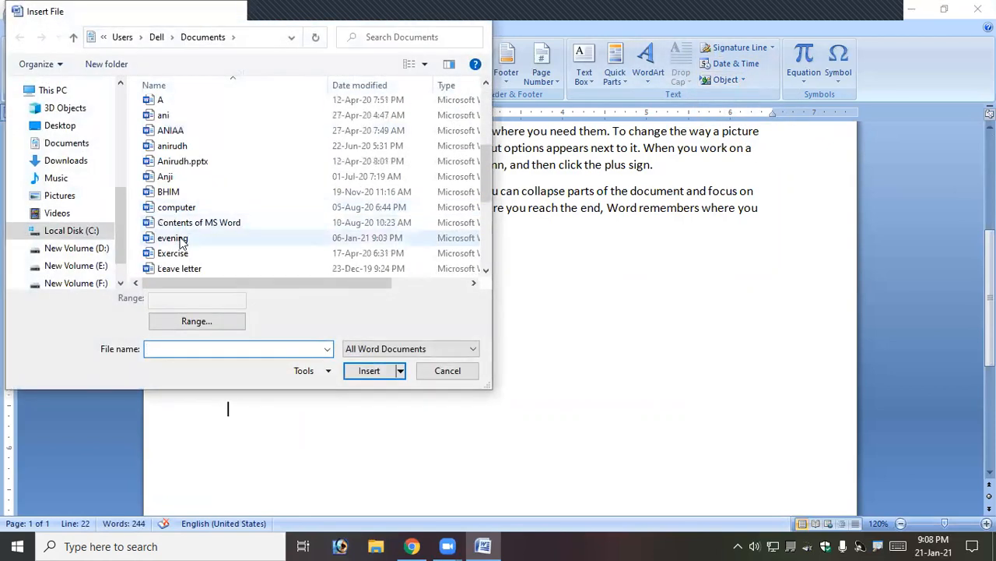
left_click(179, 238)
left_click(352, 370)
Step: Insert the Word file that contains the claims table with distributor signature fields after the existing text
scroll(578, 278, "up", 10)
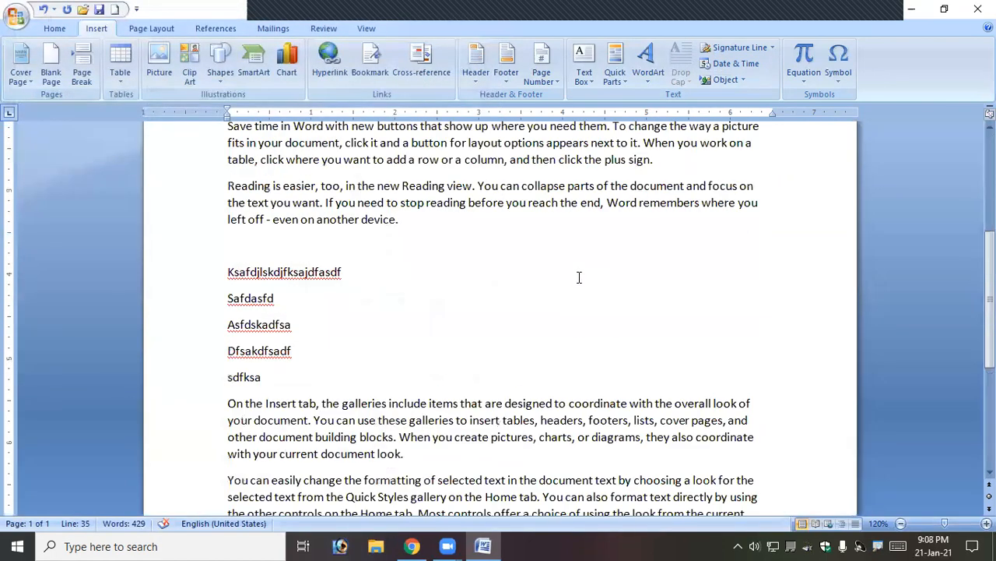
left_click(744, 80)
left_click(760, 115)
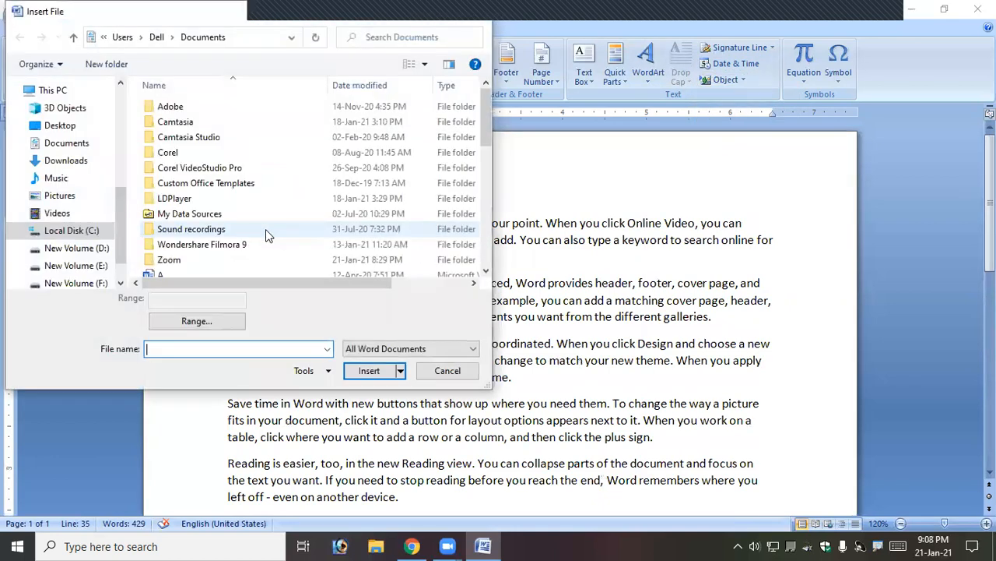
scroll(234, 241, "down", 5)
left_click(201, 253)
left_click(367, 370)
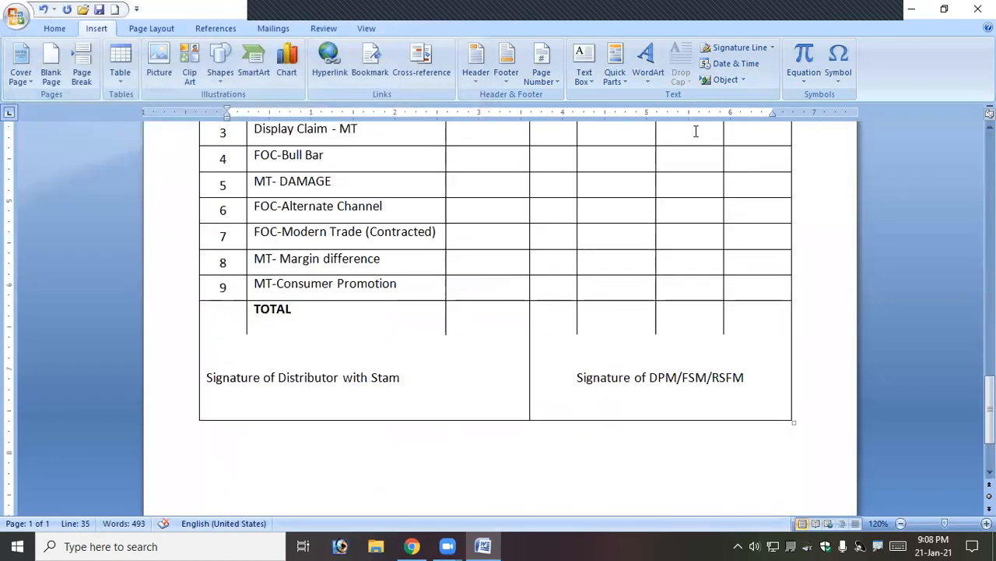
Step: Insert the text of the file On the Insert tab after the claims table, and review the combined document from its beginning
left_click(744, 81)
left_click(739, 114)
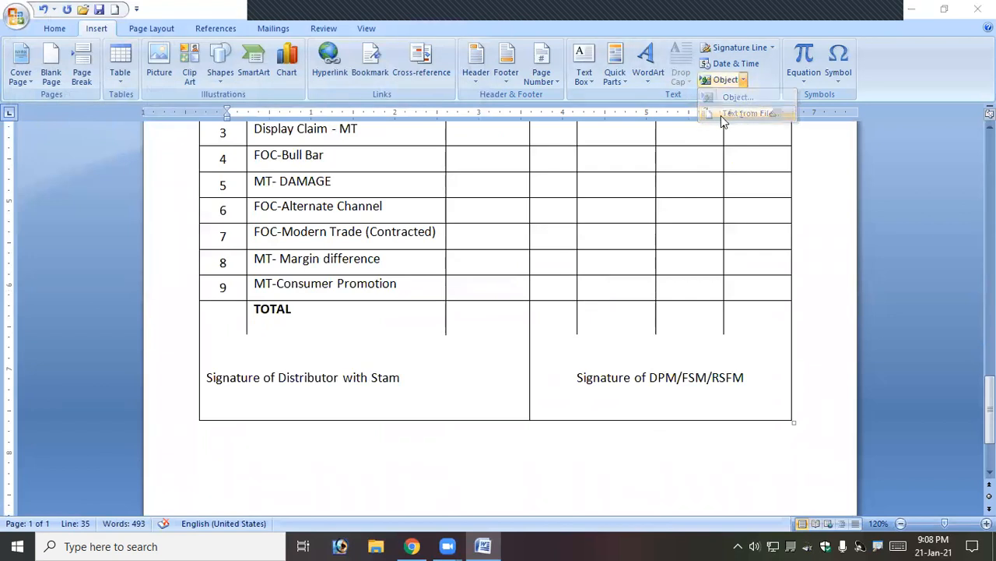
scroll(449, 202, "down", 4)
left_click(215, 257)
left_click(208, 269)
left_click(369, 372)
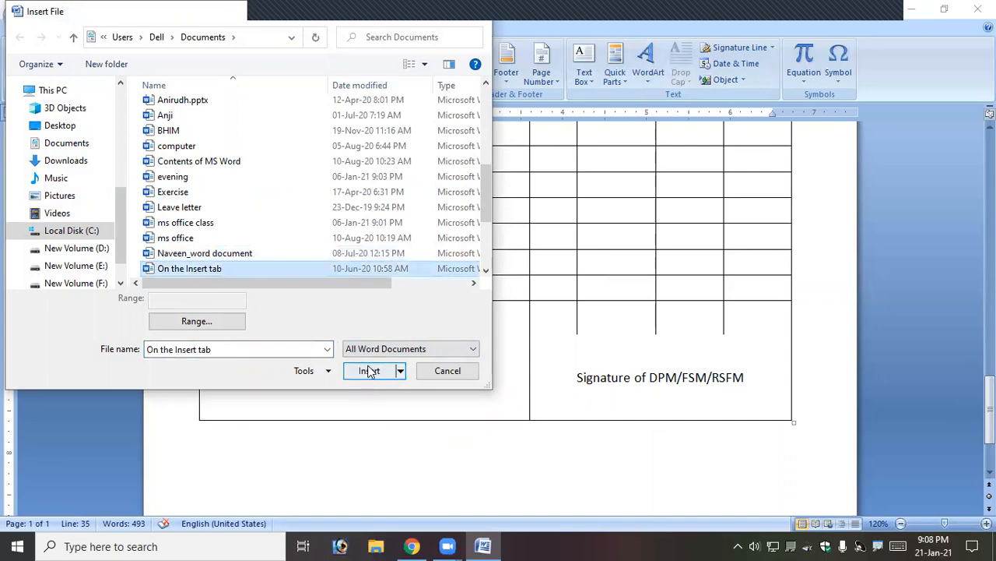
scroll(490, 336, "up", 10)
scroll(488, 325, "up", 15)
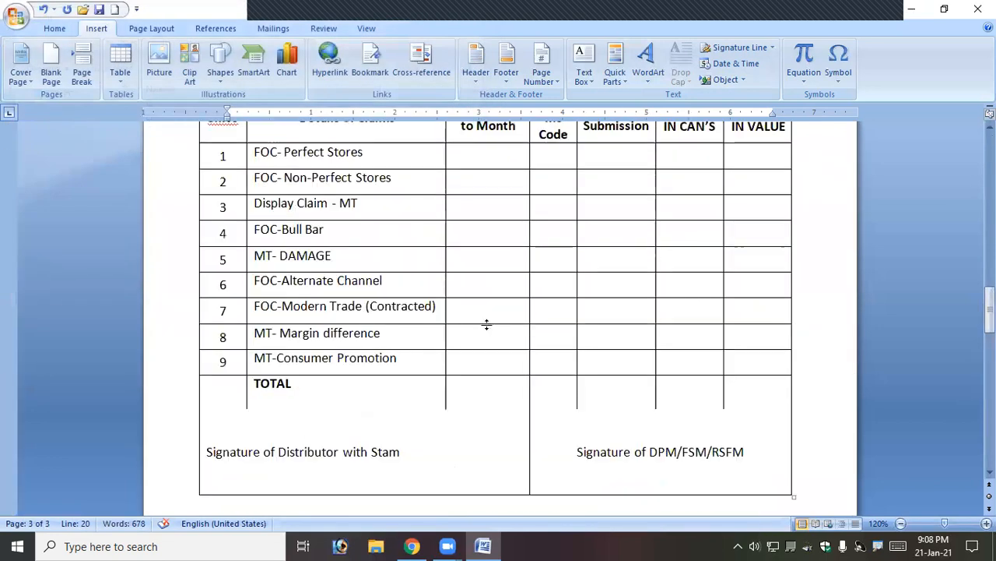
scroll(488, 326, "up", 8)
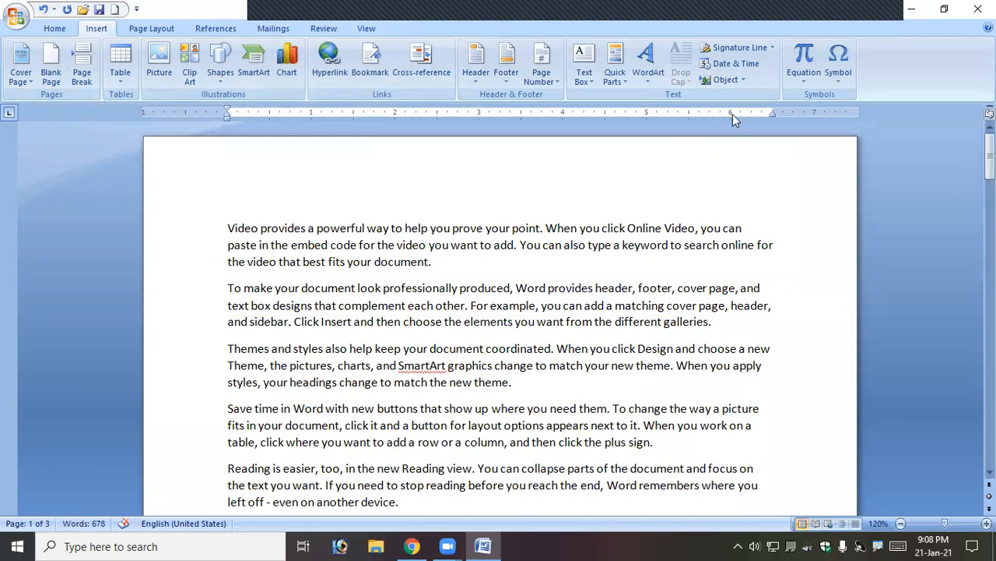
left_click(743, 81)
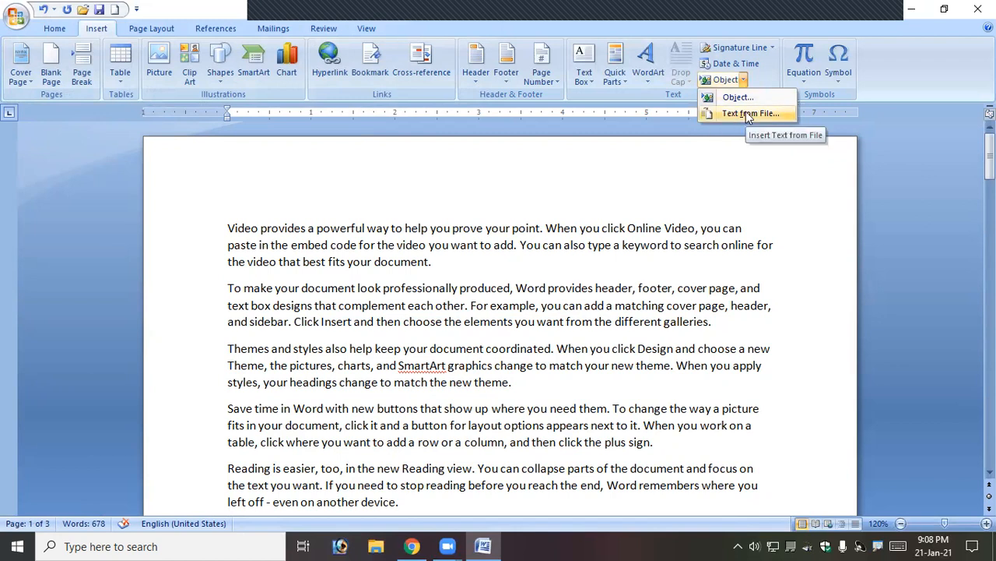
left_click(669, 257)
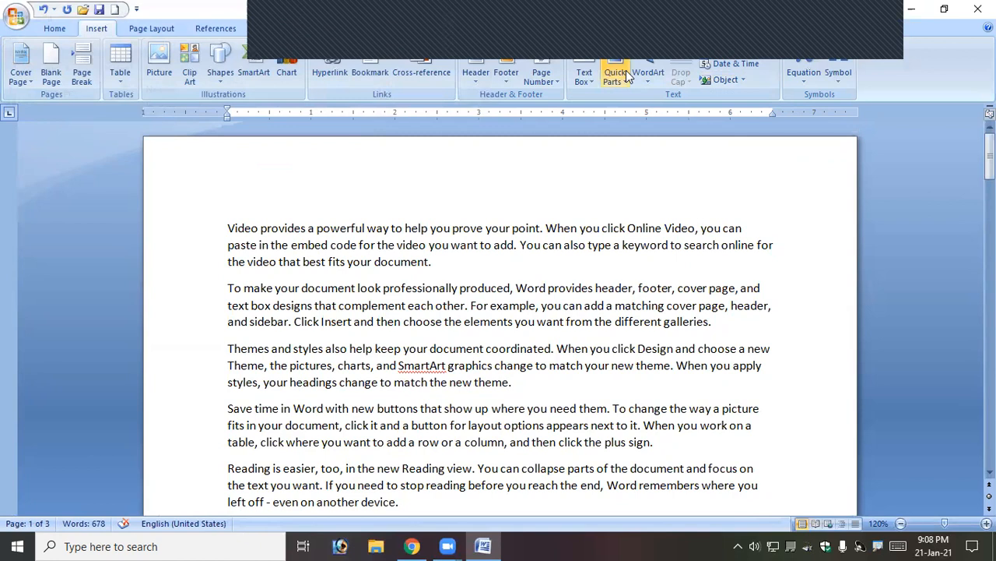
mouse_move(463, 545)
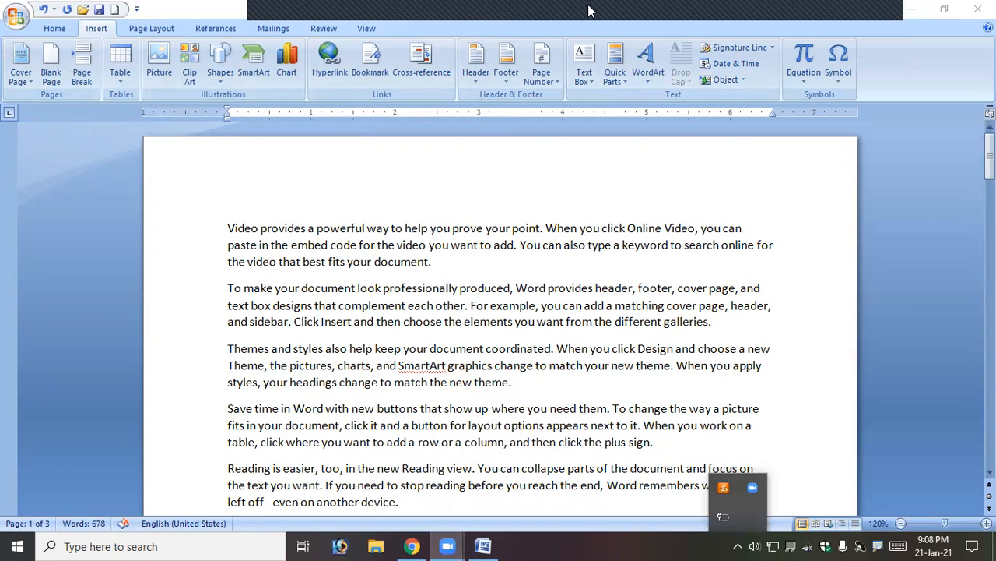
mouse_move(524, 20)
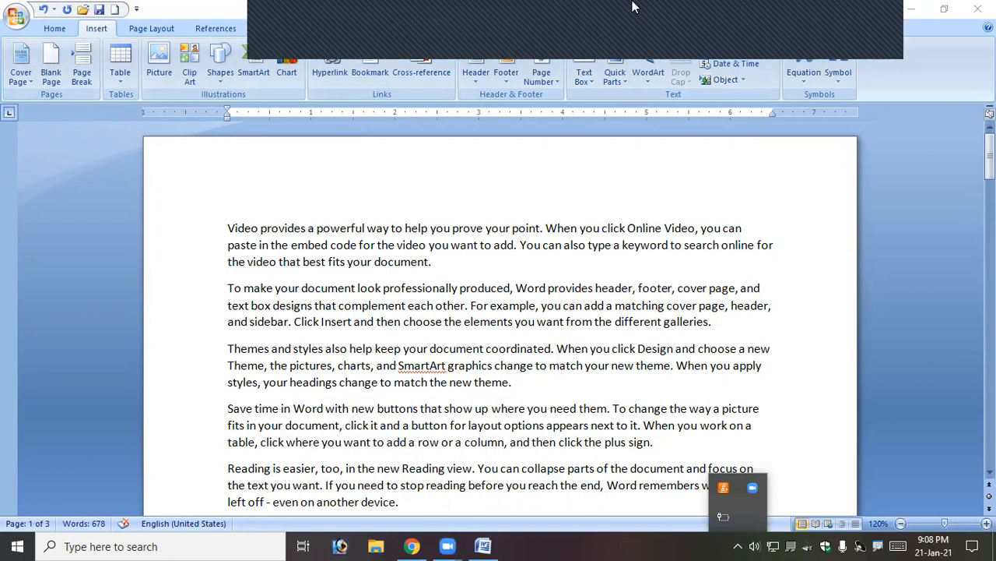
left_click(870, 20)
left_click(442, 458)
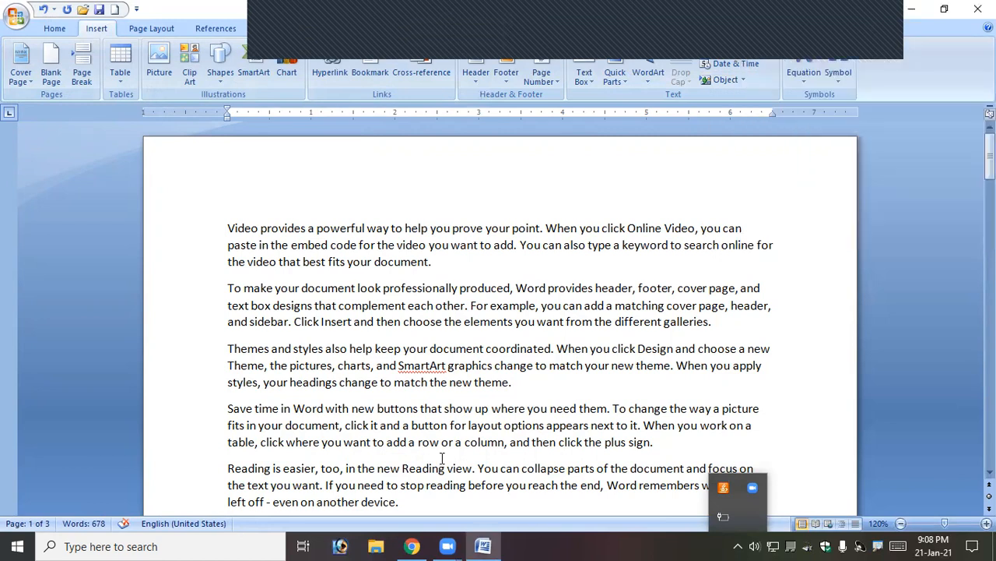